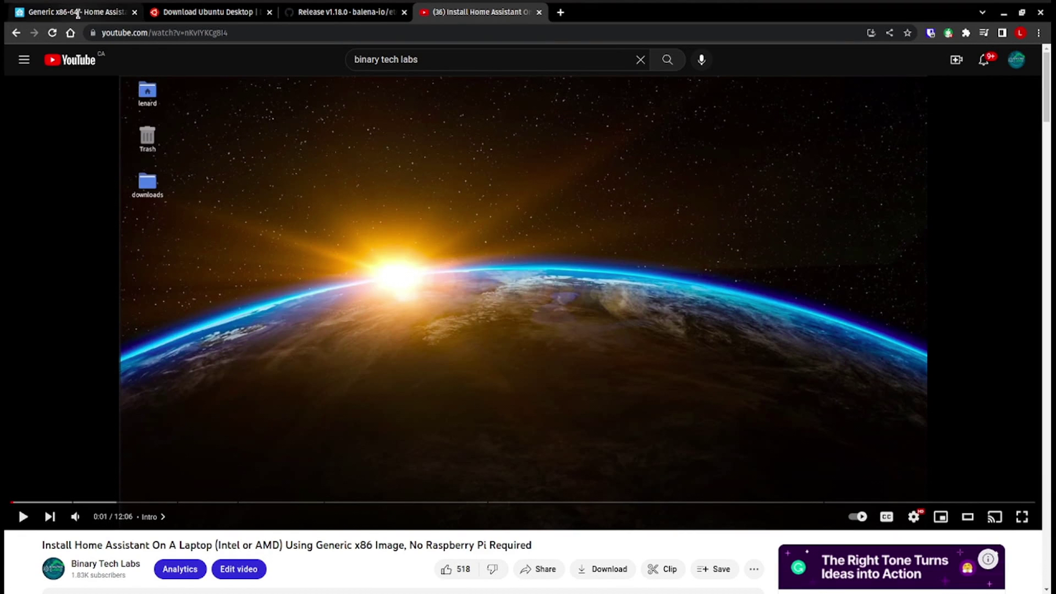
- Switch to the tab with the Home Assistant Generic x86-64 installation guide
{"action": "left_click", "coordinate": [77, 12]}
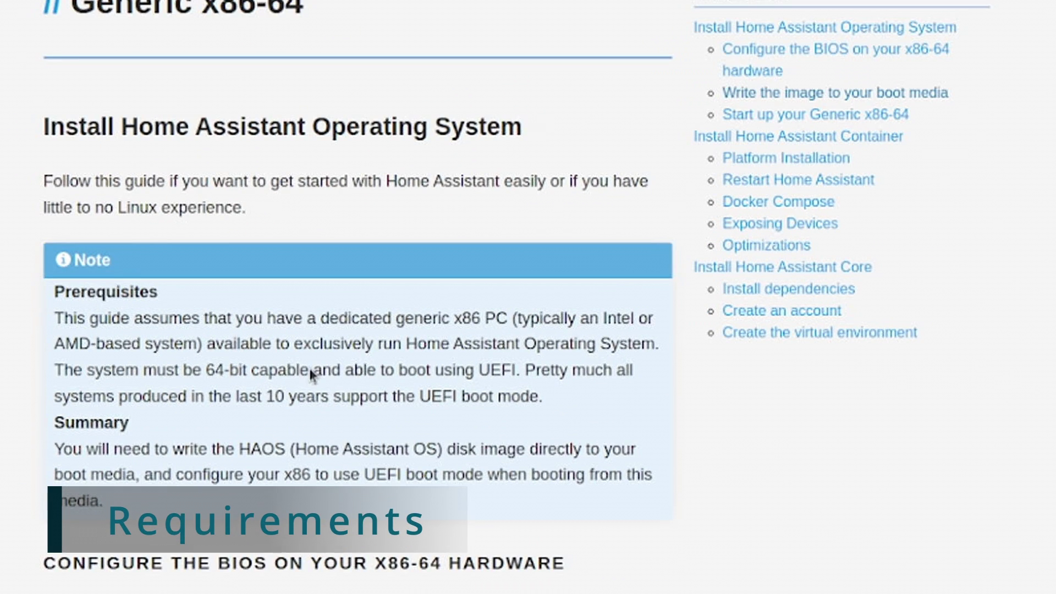
- Highlight the guide's 64-bit and UEFI prerequisites note
{"action": "left_click_drag", "start_coordinate": [90, 376], "coordinate": [518, 377]}
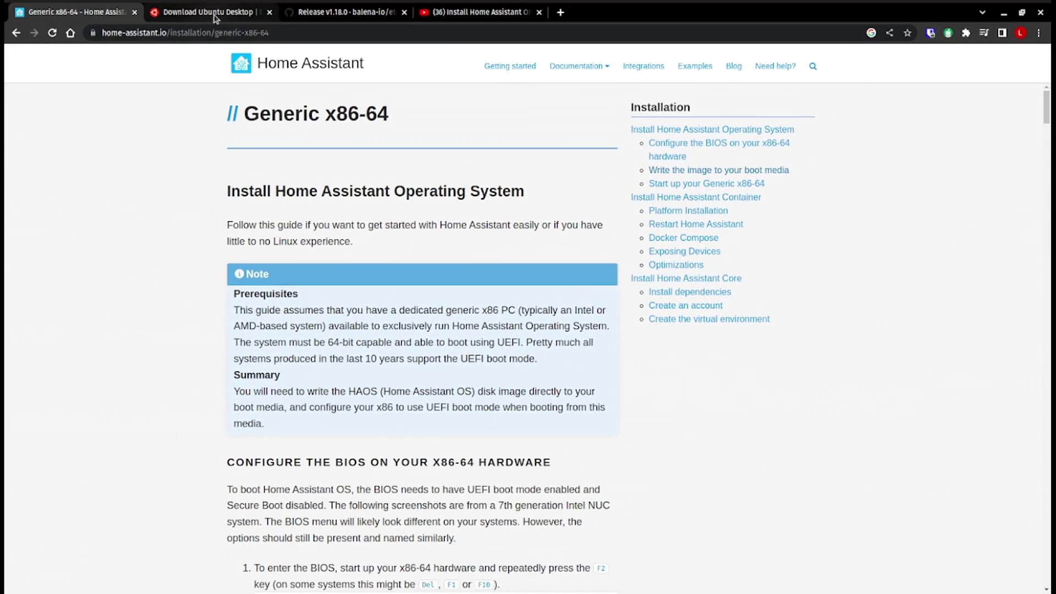
- Switch to the Ubuntu Desktop download page tab
{"action": "left_click", "coordinate": [216, 14]}
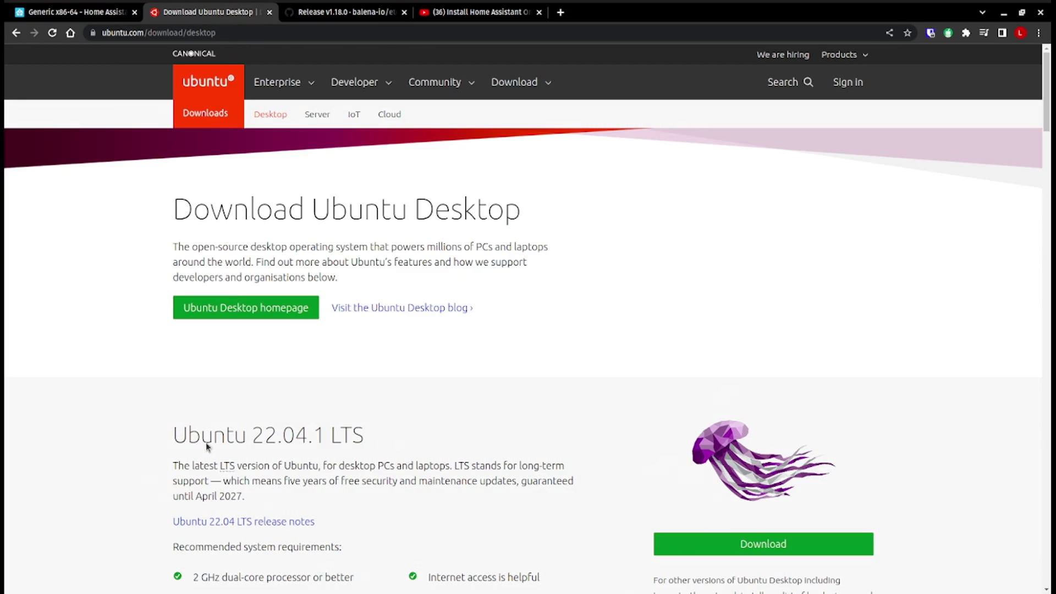
- Highlight the Ubuntu 22.04.1 LTS release heading, then return to the Home Assistant guide
{"action": "scroll", "coordinate": [175, 444], "scroll_direction": "down", "scroll_amount": 2}
{"action": "left_click_drag", "start_coordinate": [173, 368], "coordinate": [428, 359]}
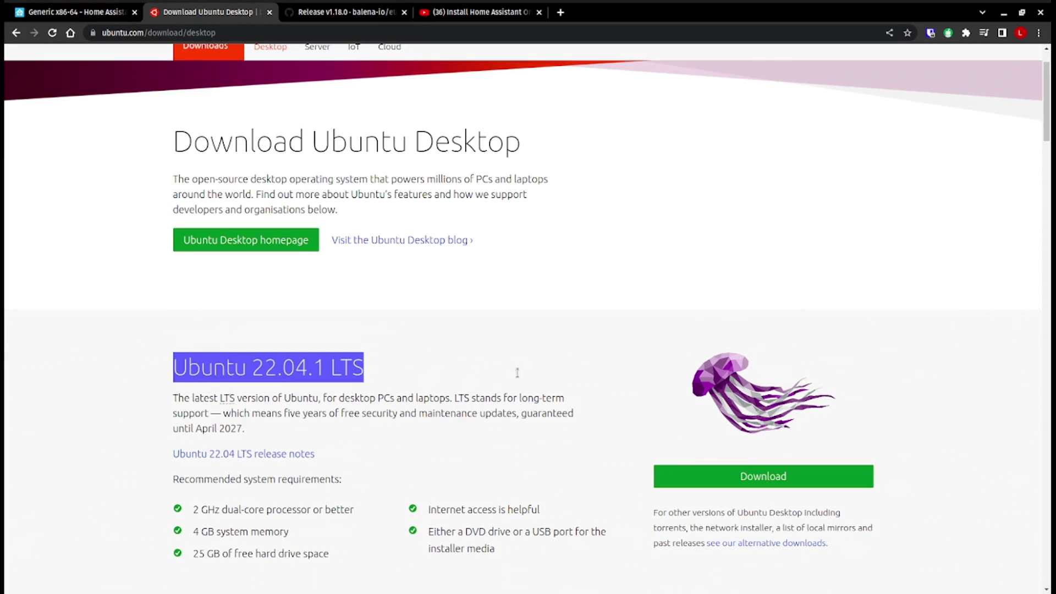
{"action": "left_click", "coordinate": [439, 355]}
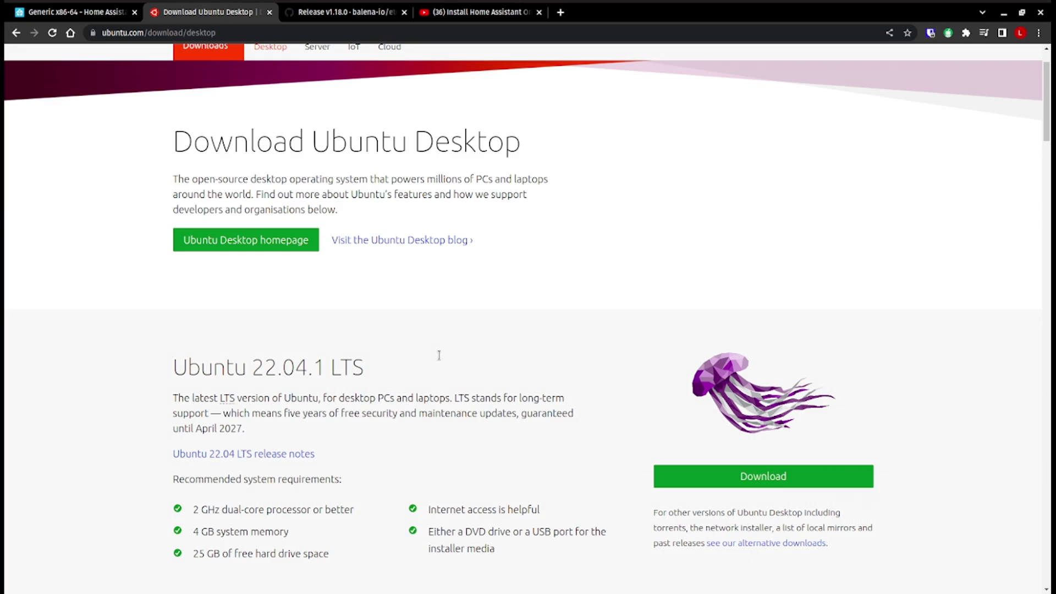
{"action": "left_click", "coordinate": [53, 15]}
{"action": "scroll", "coordinate": [307, 388], "scroll_direction": "down", "scroll_amount": 1}
- Copy the Generic x86-64 image URL from step 4 of the guide, then go to the Etcher release tab
{"action": "scroll", "coordinate": [307, 388], "scroll_direction": "down", "scroll_amount": 20}
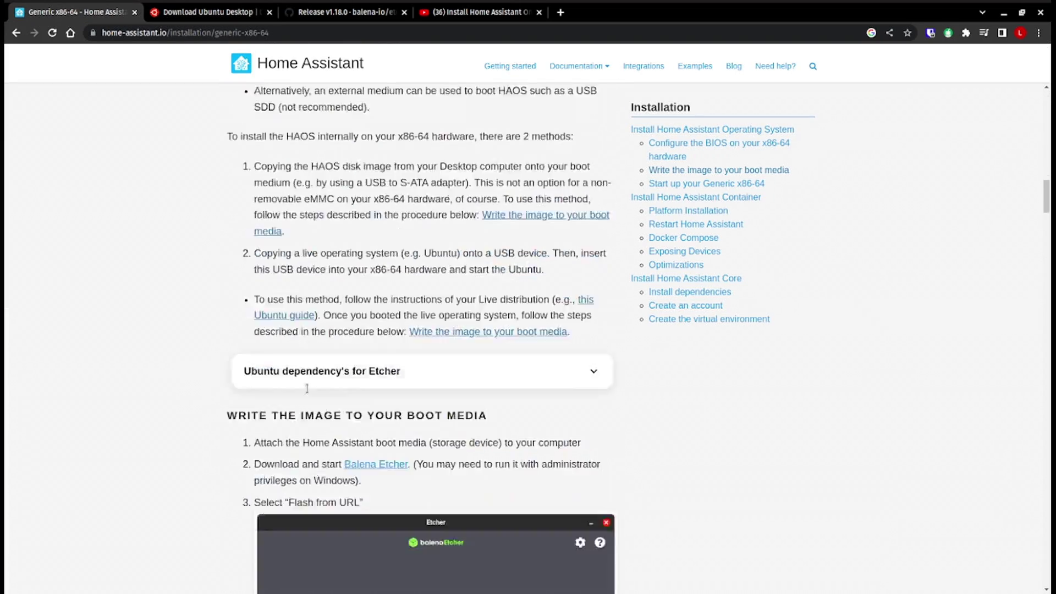
{"action": "scroll", "coordinate": [307, 389], "scroll_direction": "down", "scroll_amount": 3}
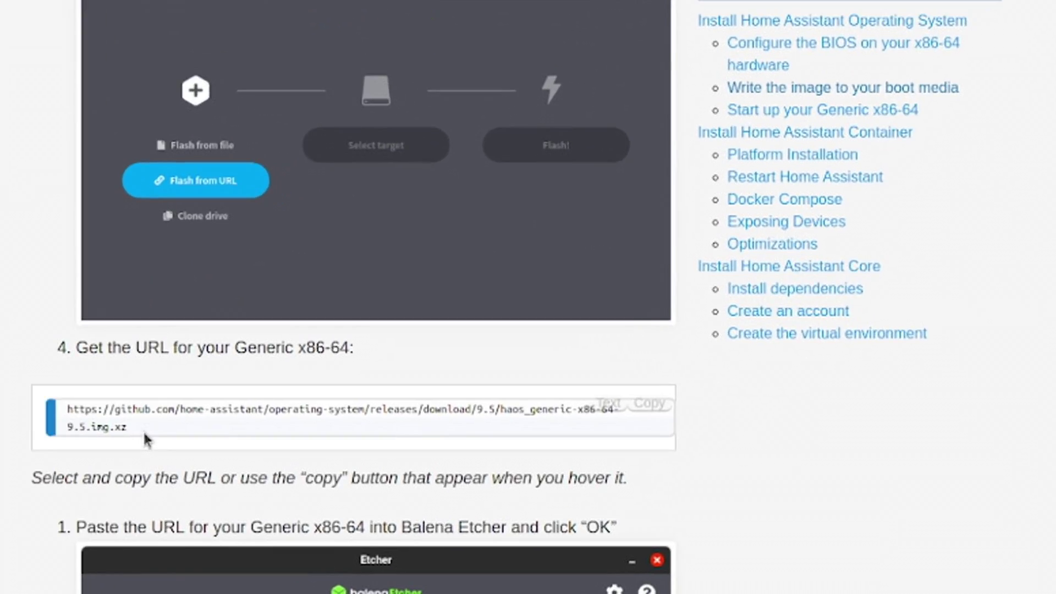
{"action": "left_click_drag", "start_coordinate": [145, 432], "coordinate": [30, 424]}
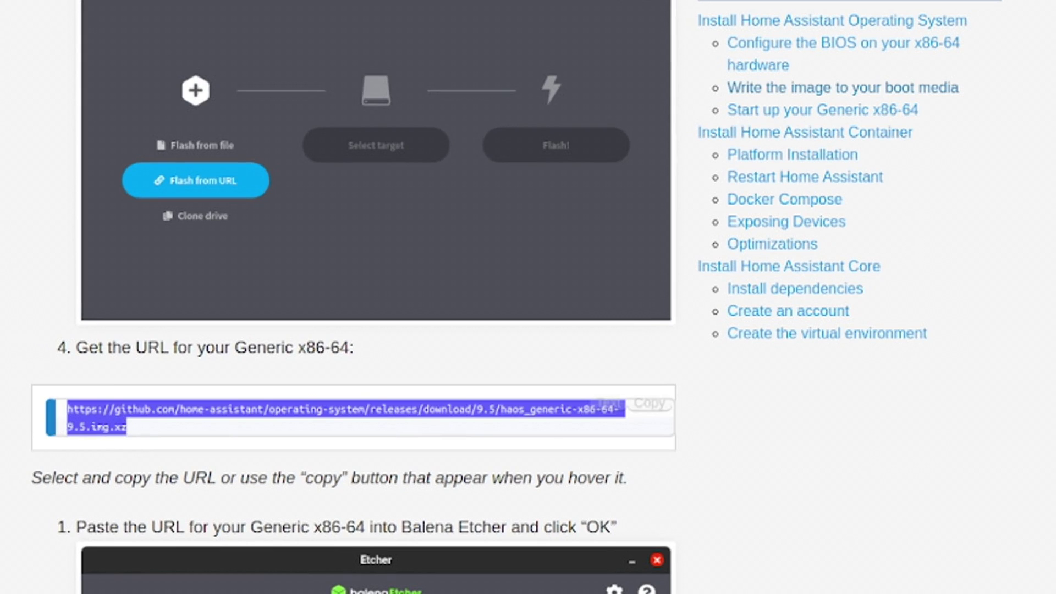
{"action": "left_click", "coordinate": [138, 432]}
{"action": "left_click_drag", "start_coordinate": [137, 427], "coordinate": [19, 416]}
{"action": "right_click", "coordinate": [113, 409]}
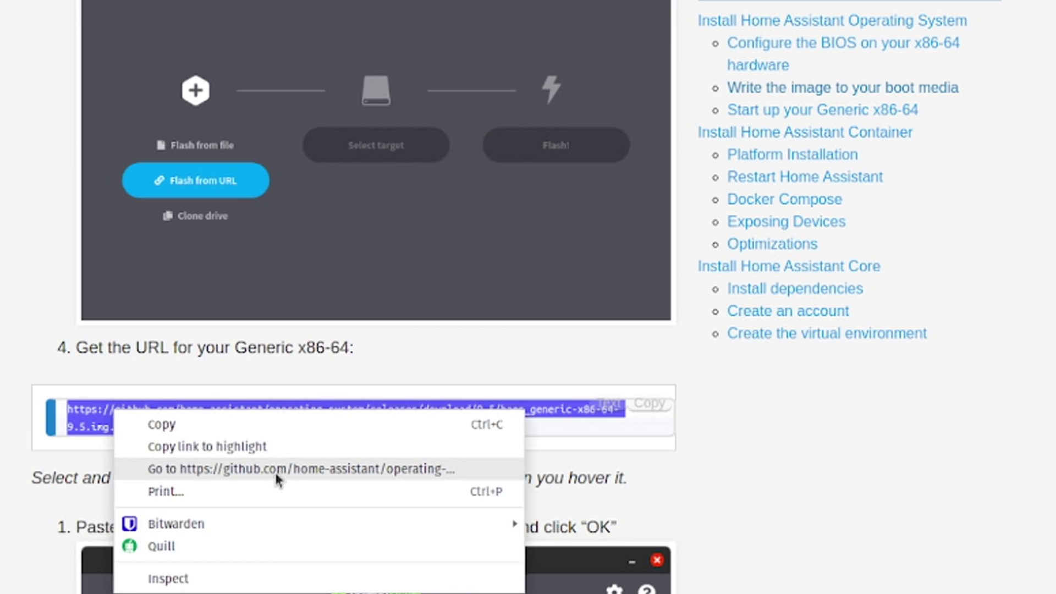
{"action": "left_click", "coordinate": [165, 424]}
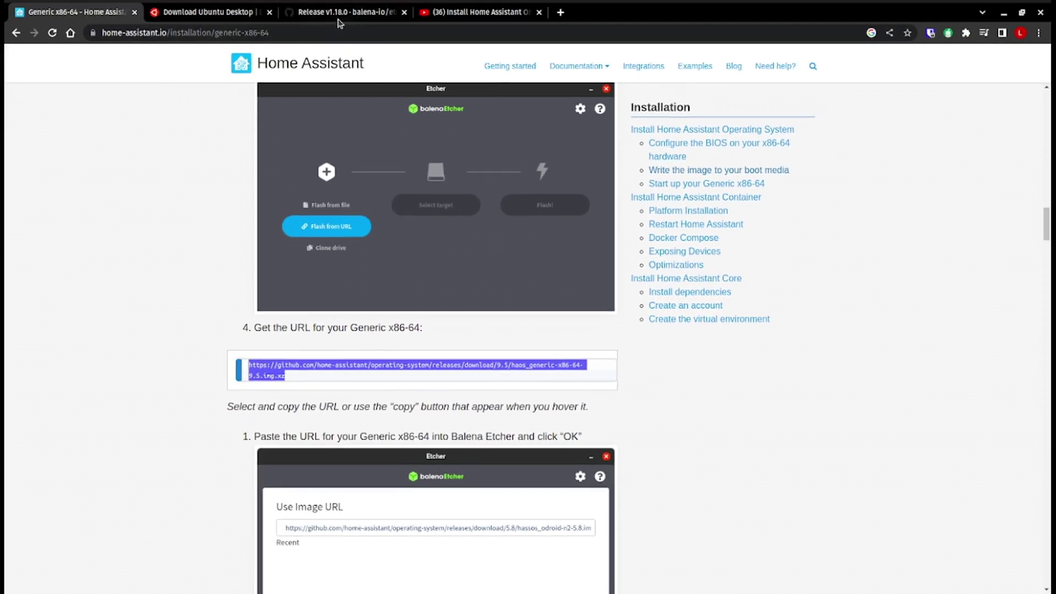
{"action": "key", "text": "ctrl+3"}
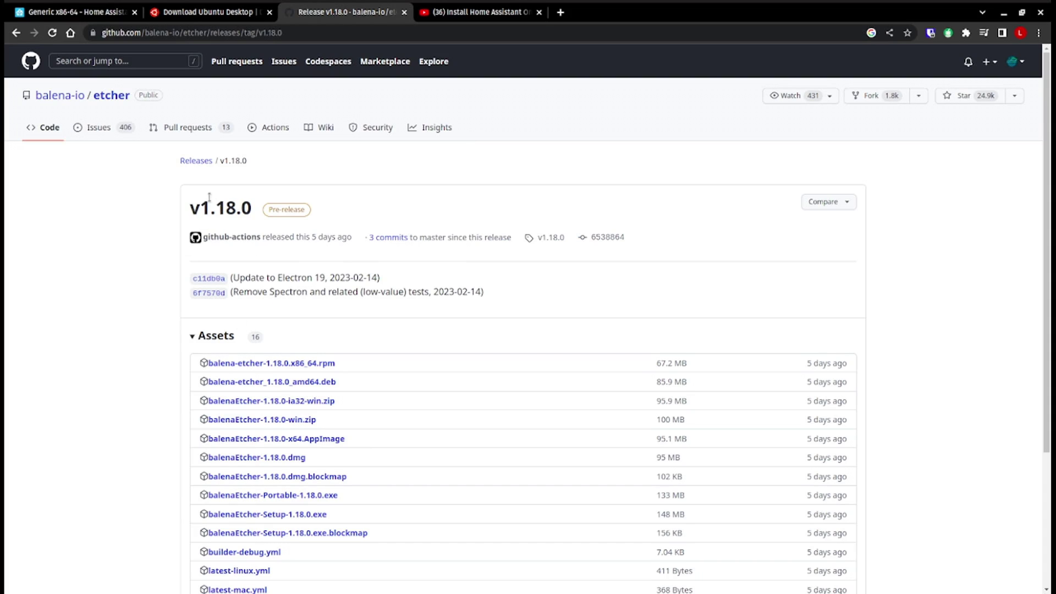
{"action": "left_click_drag", "start_coordinate": [200, 208], "coordinate": [253, 208]}
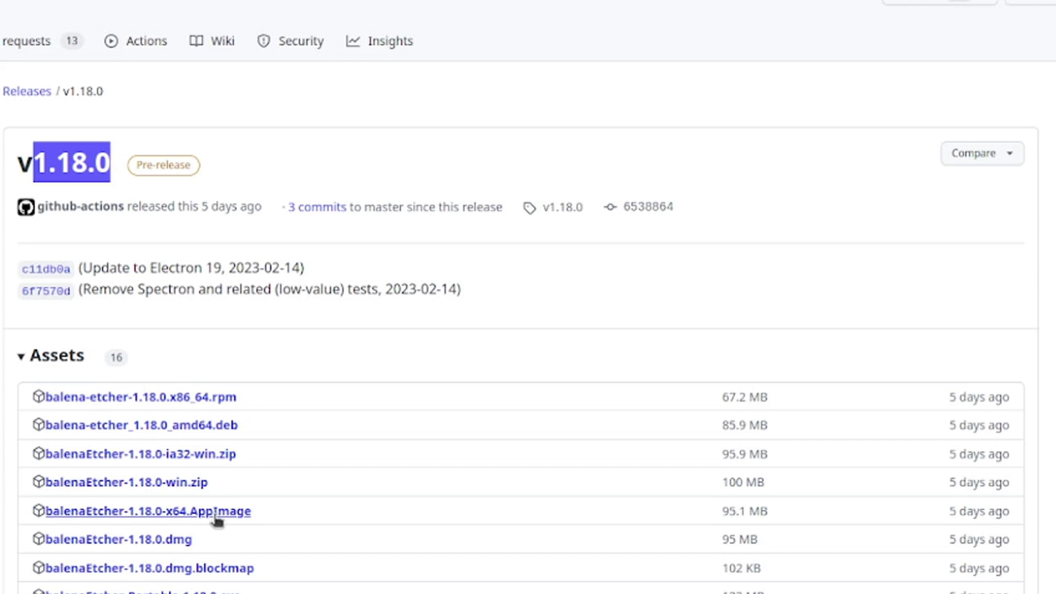
{"action": "left_click", "coordinate": [124, 433]}
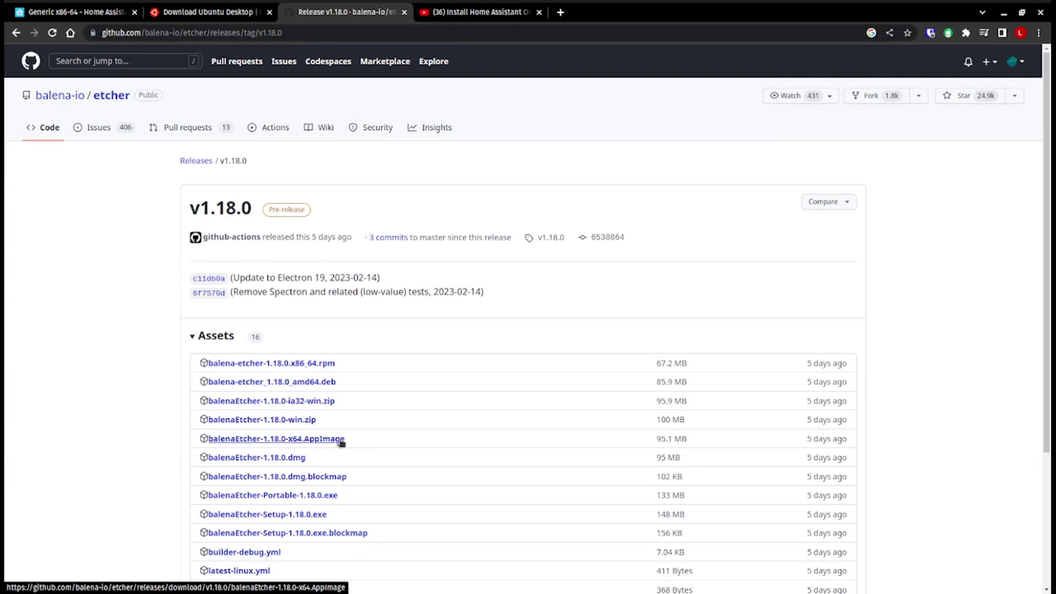
- Back in the Home Assistant guide, select and deselect the Generic x86-64 image URL in step 4
{"action": "left_click", "coordinate": [83, 12]}
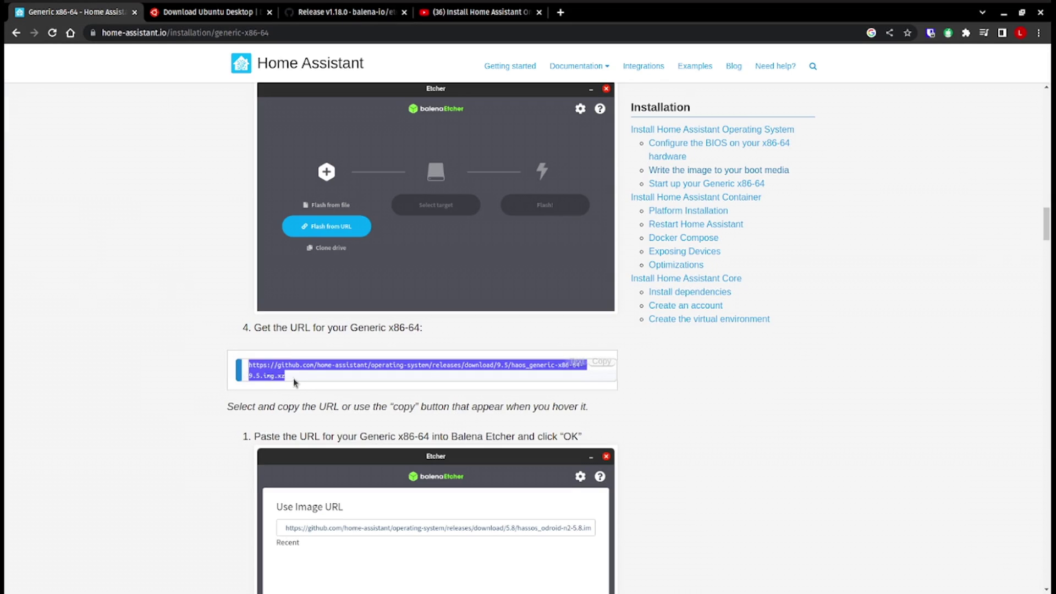
{"action": "left_click_drag", "start_coordinate": [296, 383], "coordinate": [247, 366]}
{"action": "left_click", "coordinate": [307, 378]}
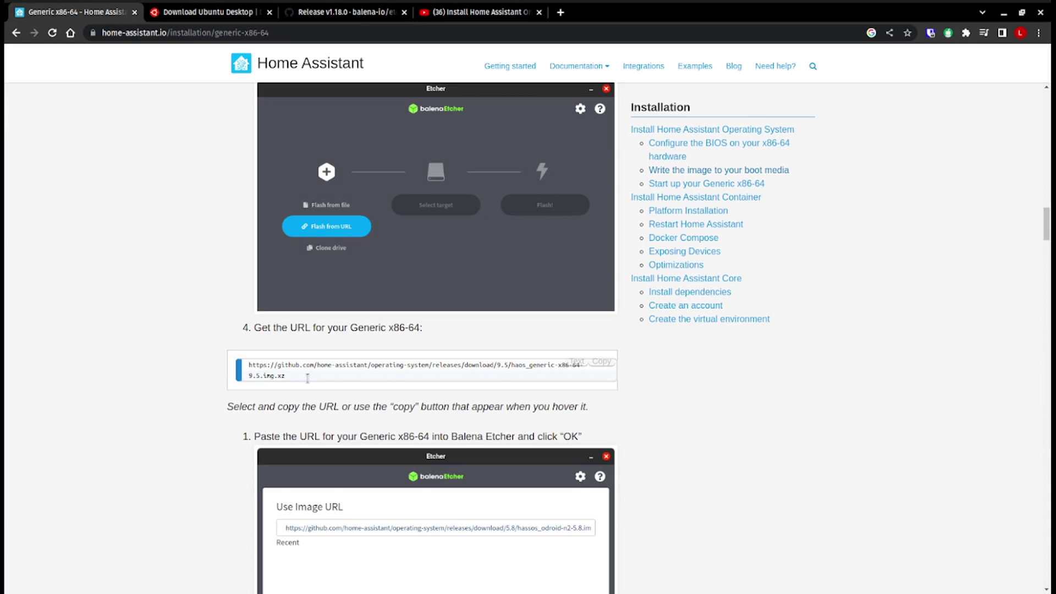
{"action": "scroll", "coordinate": [201, 255], "scroll_direction": "up", "scroll_amount": 6}
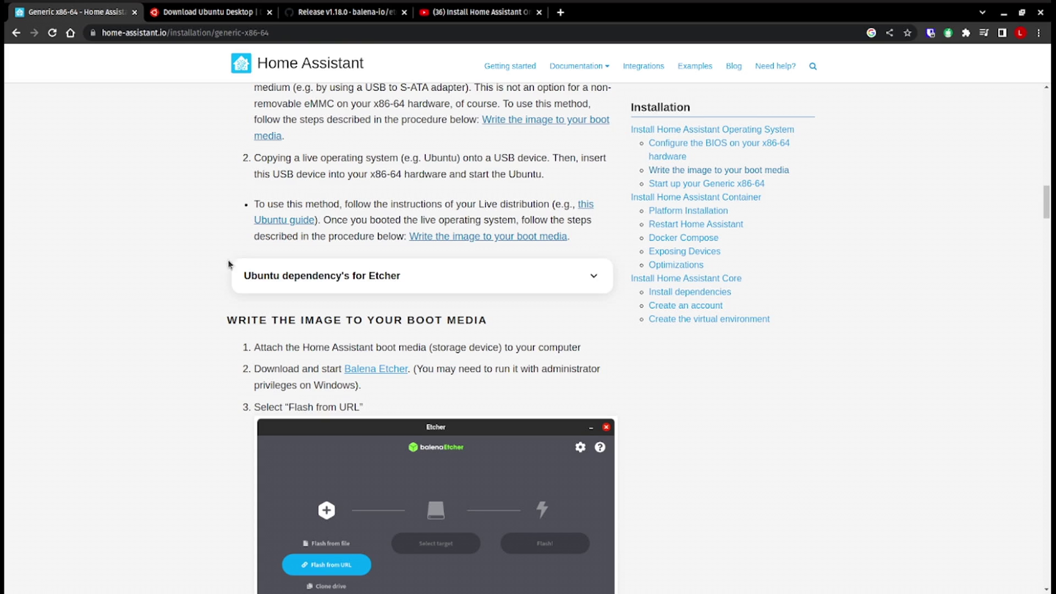
{"action": "scroll", "coordinate": [224, 260], "scroll_direction": "down", "scroll_amount": 6}
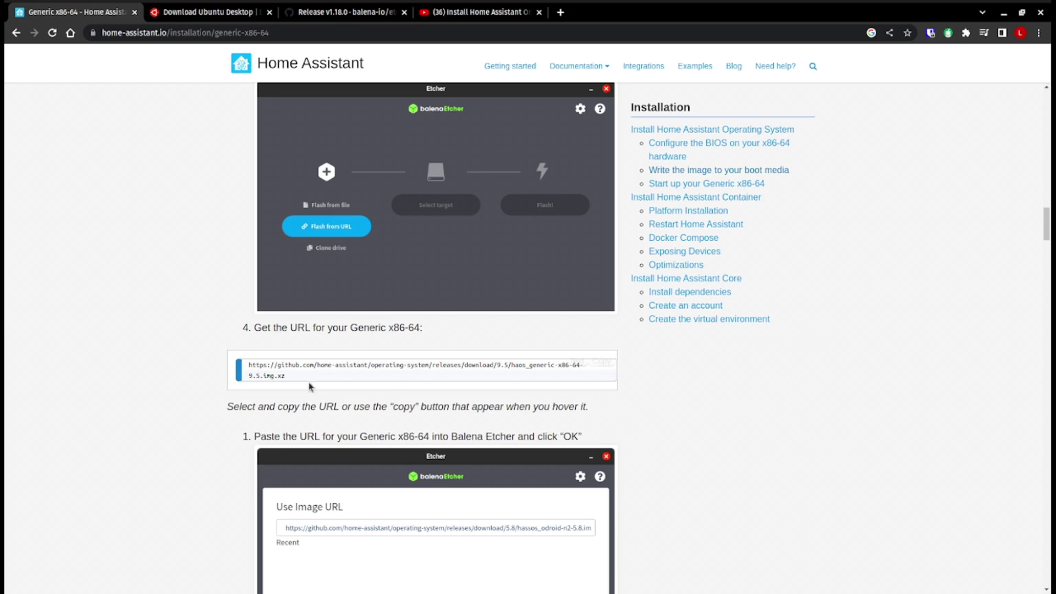
{"action": "mouse_move", "coordinate": [294, 383]}
{"action": "triple_click", "coordinate": [291, 374]}
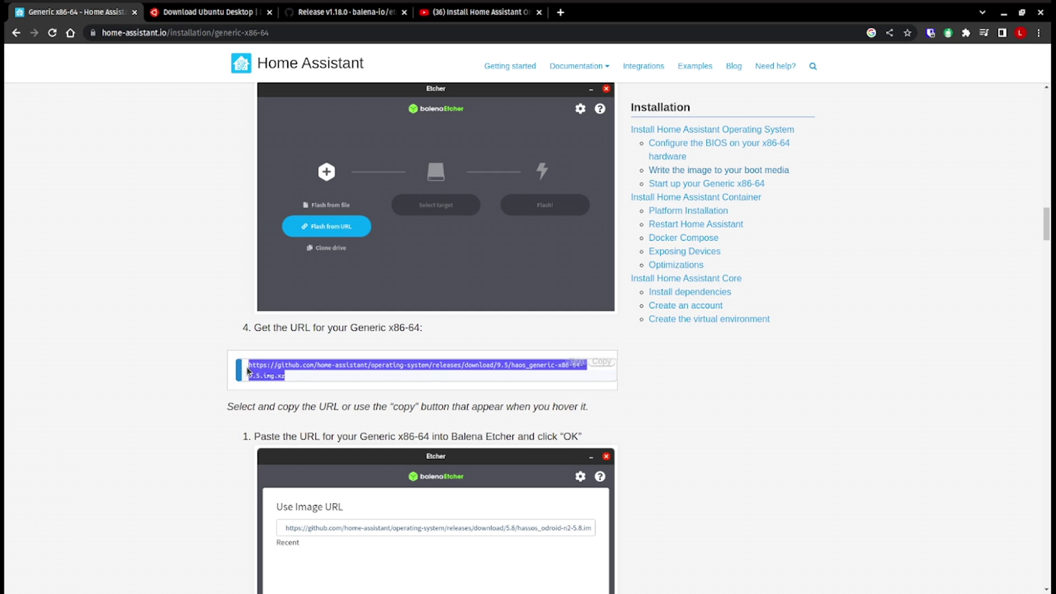
{"action": "left_click", "coordinate": [298, 377]}
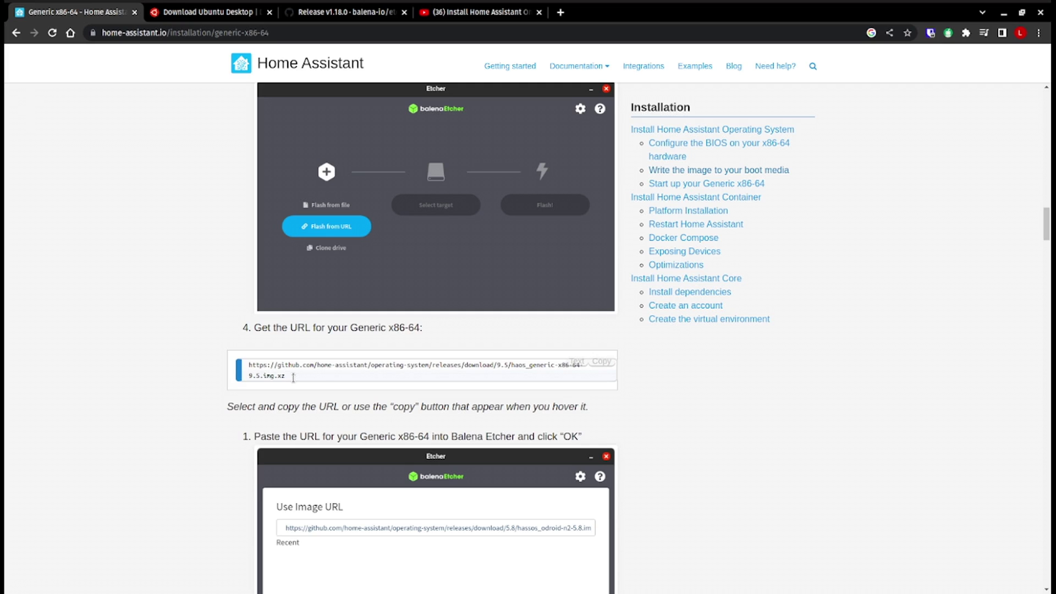
{"action": "triple_click", "coordinate": [289, 379]}
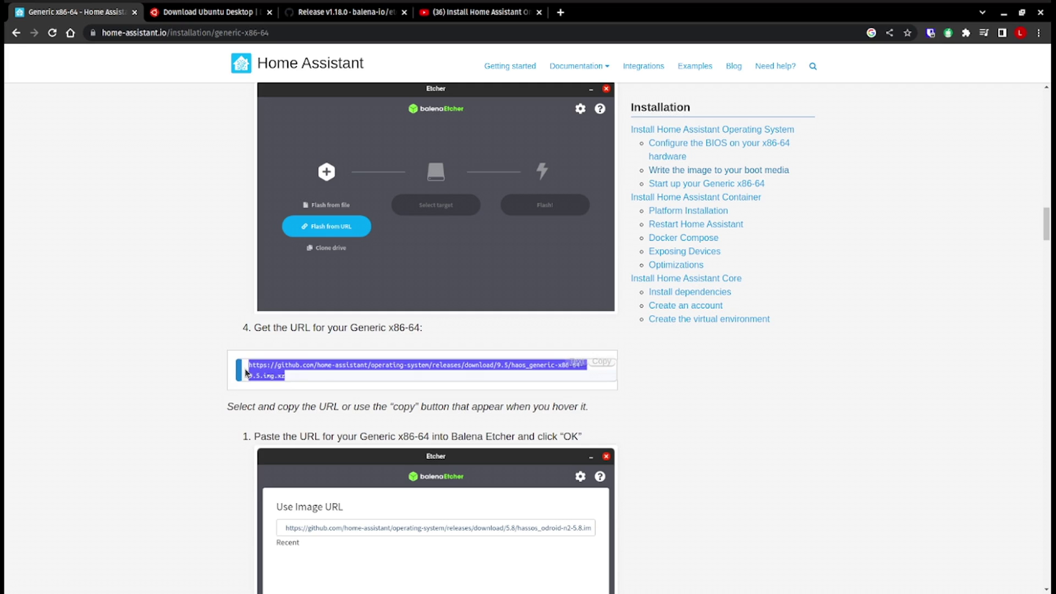
{"action": "left_click", "coordinate": [301, 383]}
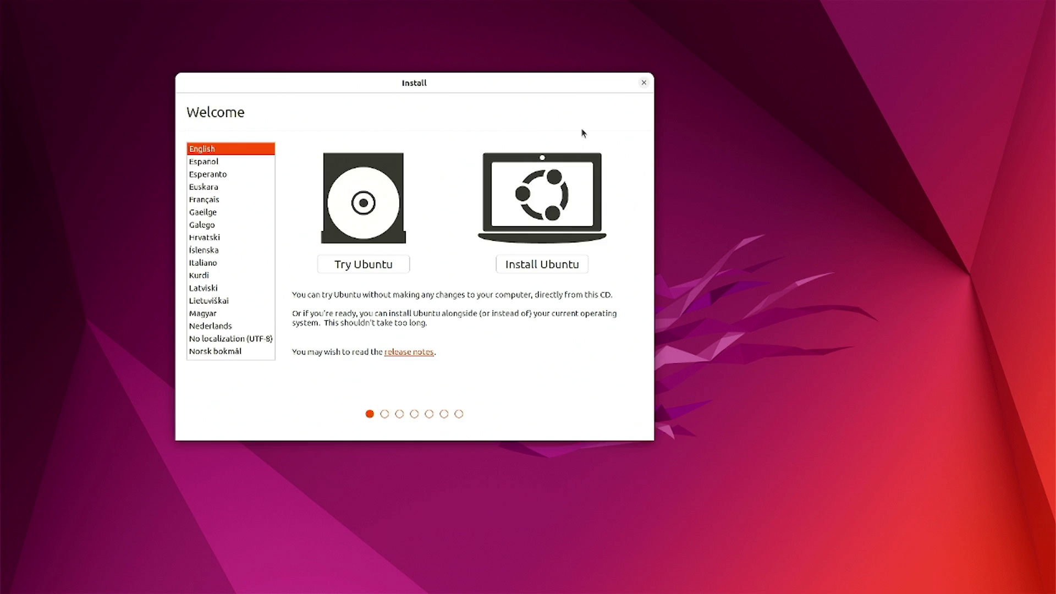
- Close the Ubuntu installer and confirm Quit in the 'Quit the Installation?' dialog
{"action": "left_click", "coordinate": [644, 84]}
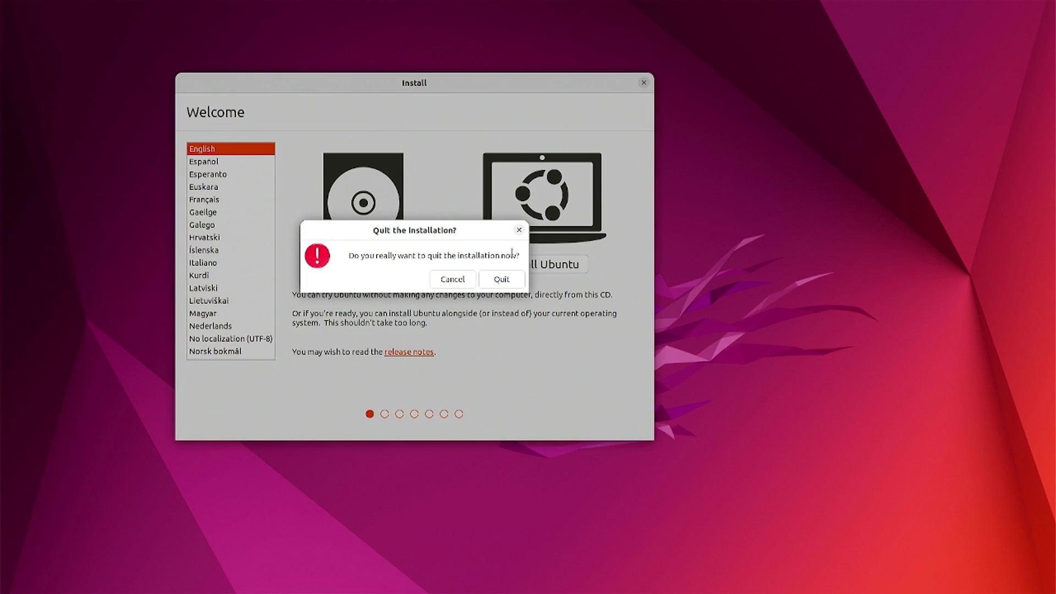
{"action": "left_click", "coordinate": [502, 280]}
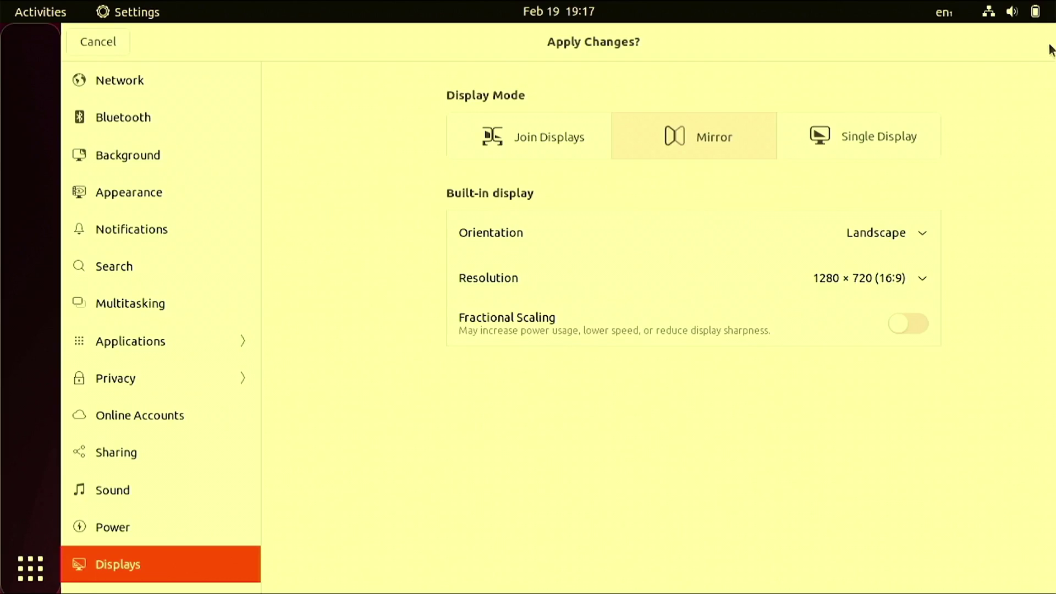
- Apply the mirrored 1280 × 720 display mode, keep the changes, and close Settings
{"action": "left_click", "coordinate": [1038, 48]}
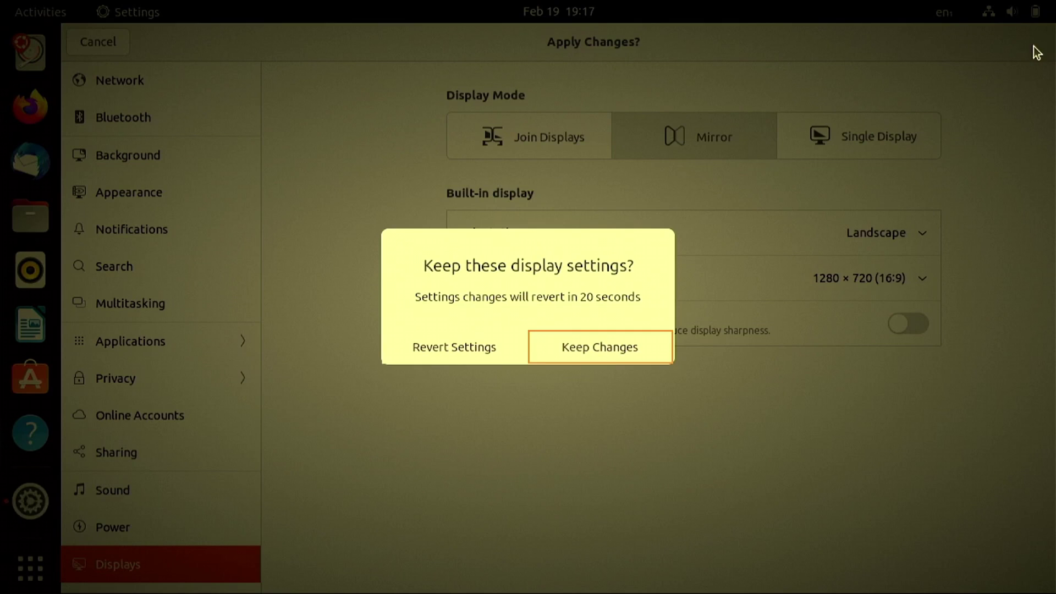
{"action": "left_click", "coordinate": [617, 347]}
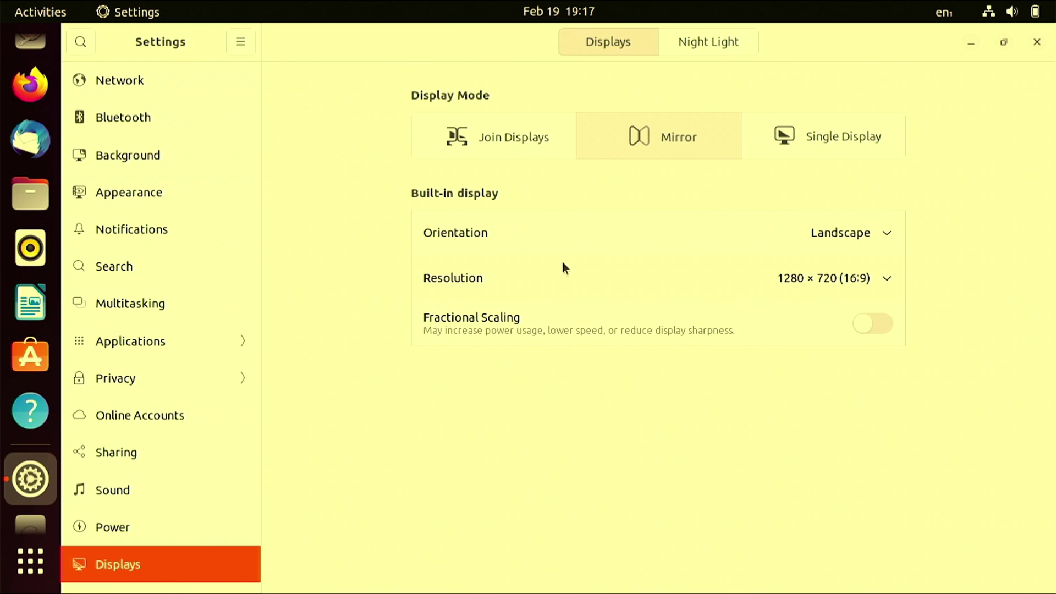
{"action": "left_click", "coordinate": [1037, 42]}
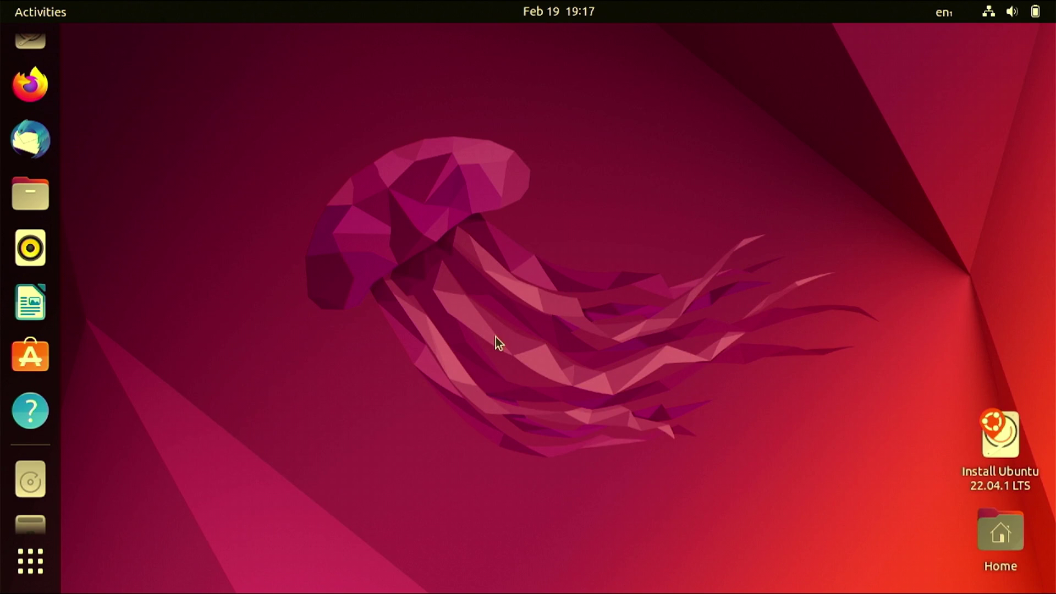
{"action": "left_click", "coordinate": [990, 13]}
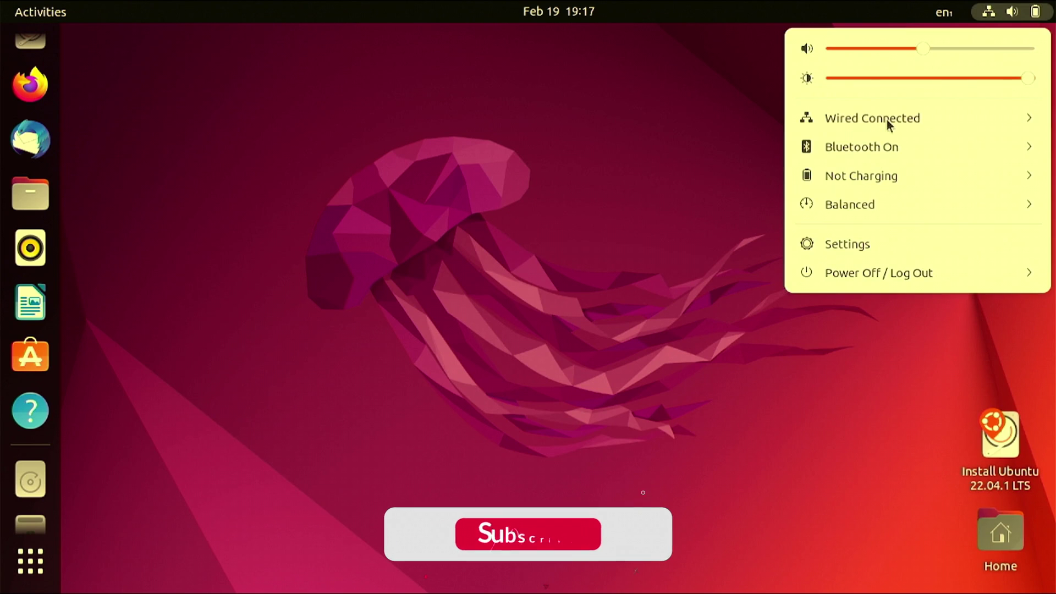
{"action": "left_click", "coordinate": [631, 148]}
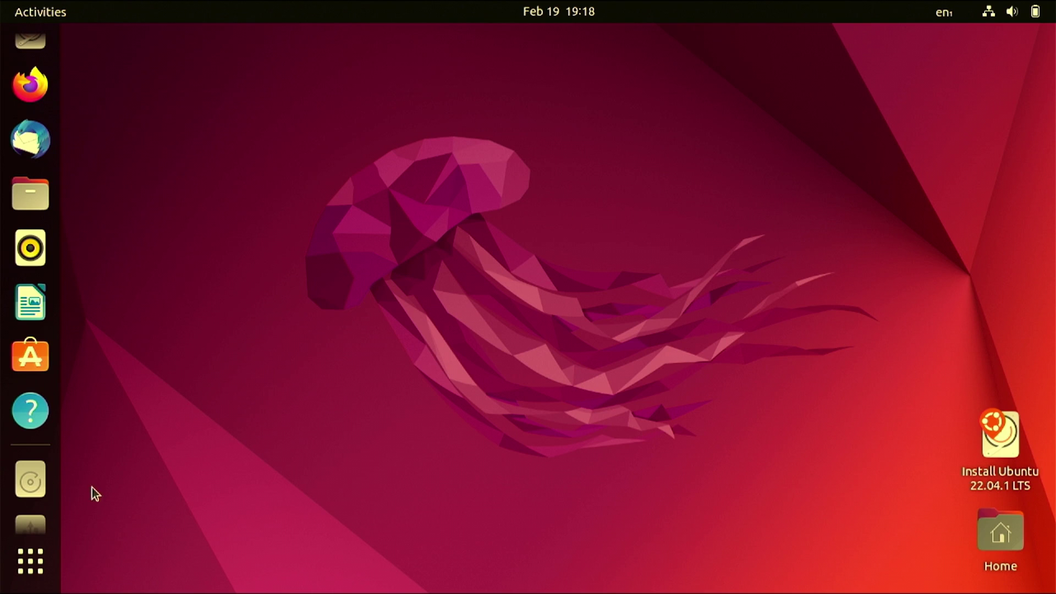
{"action": "left_click", "coordinate": [39, 456]}
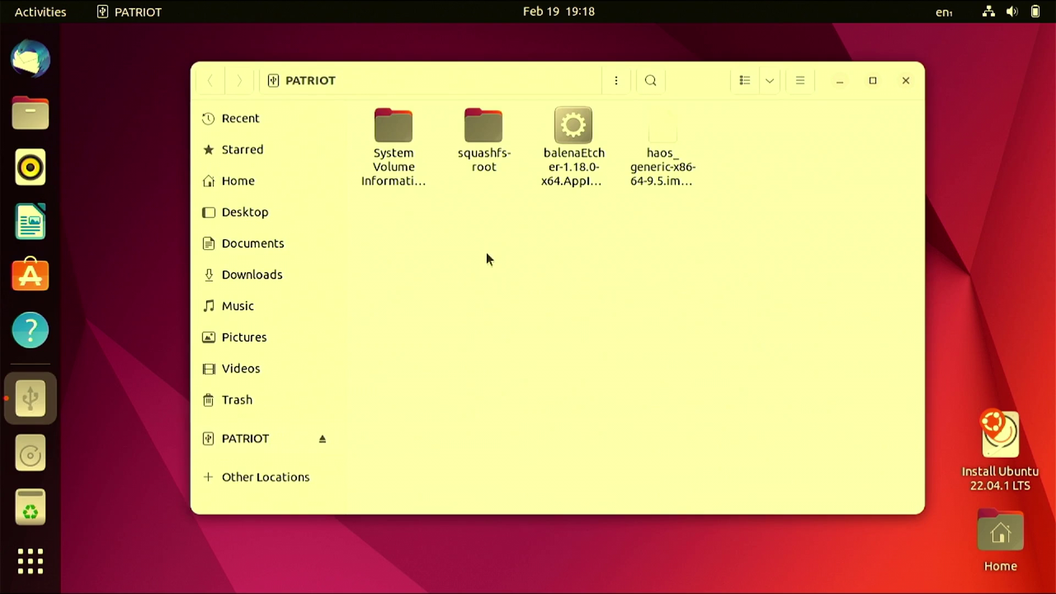
- Enable 'Allow executing file as program' in the balenaEtcher AppImage's Permissions properties
{"action": "right_click", "coordinate": [573, 133]}
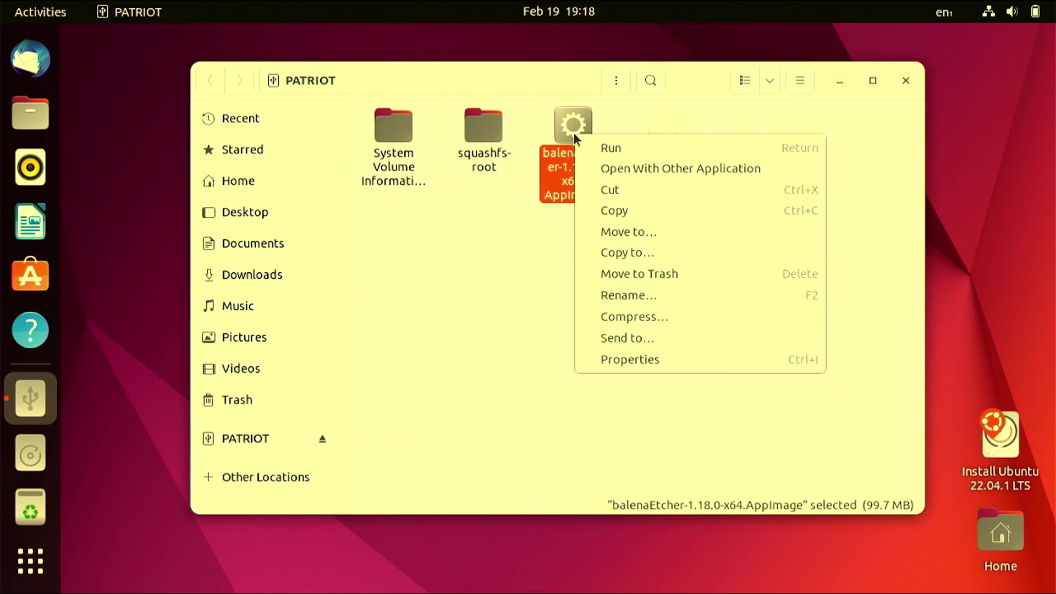
{"action": "left_click", "coordinate": [612, 358]}
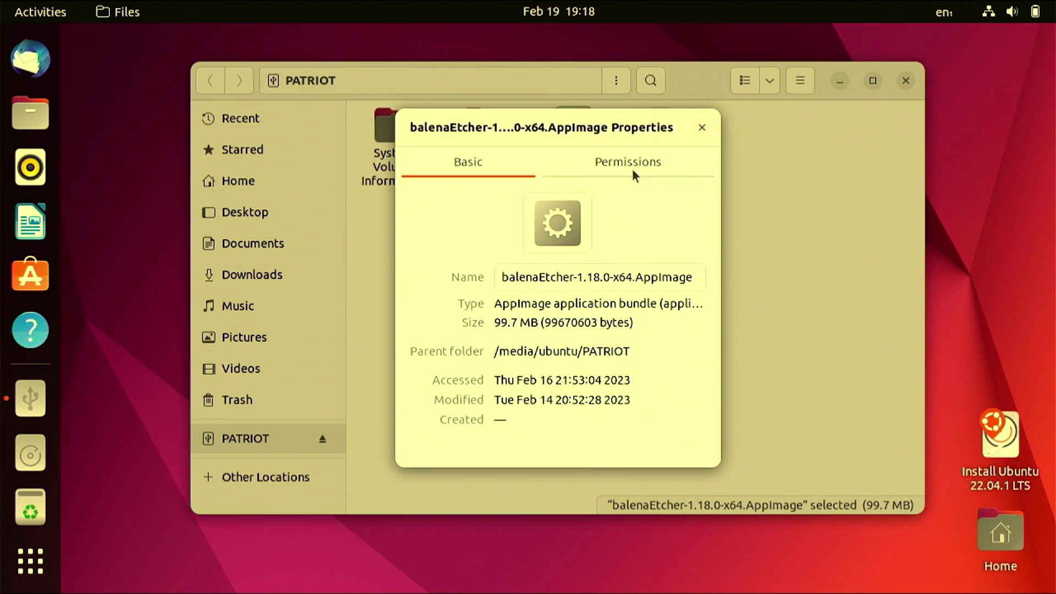
{"action": "left_click", "coordinate": [632, 168]}
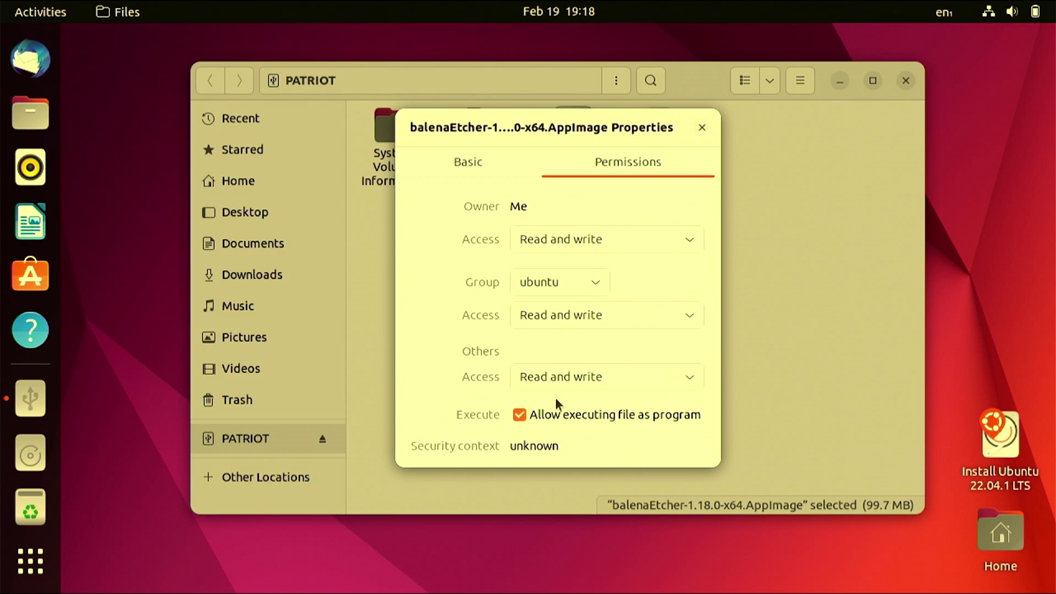
{"action": "left_click", "coordinate": [701, 127]}
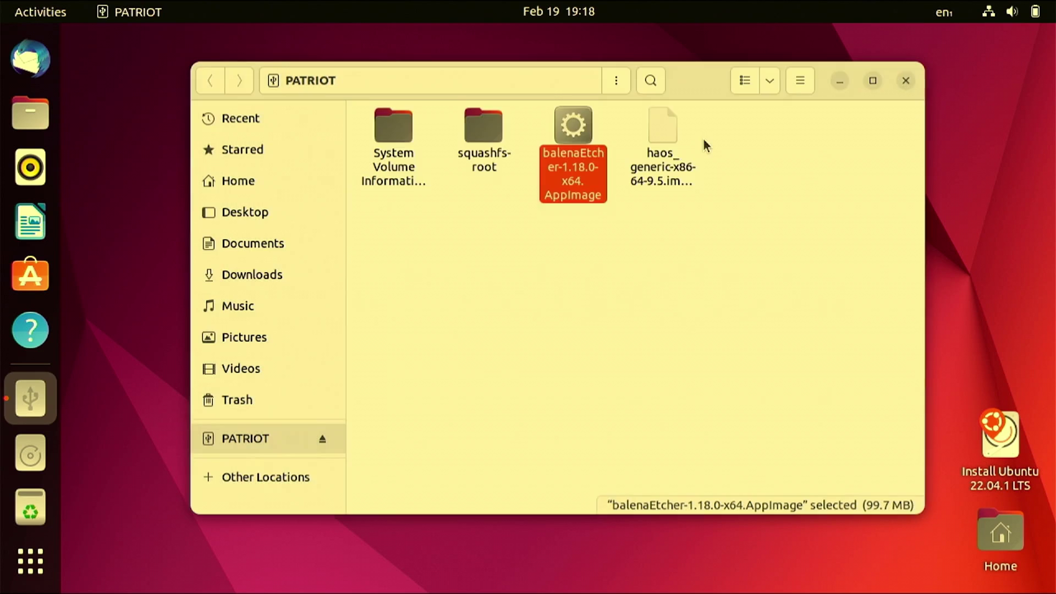
{"action": "left_click", "coordinate": [574, 132]}
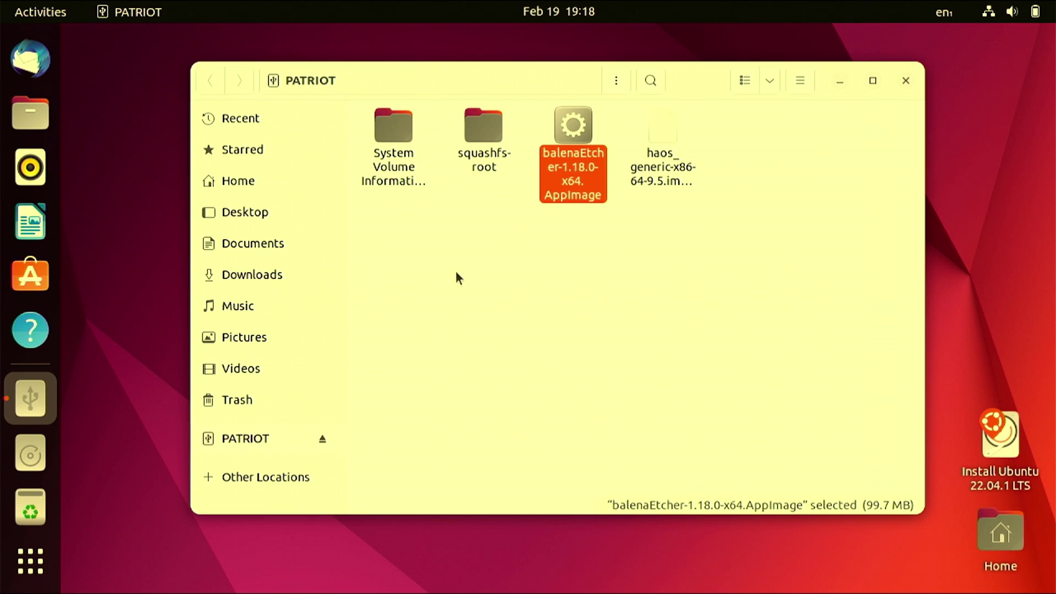
{"action": "right_click", "coordinate": [472, 290]}
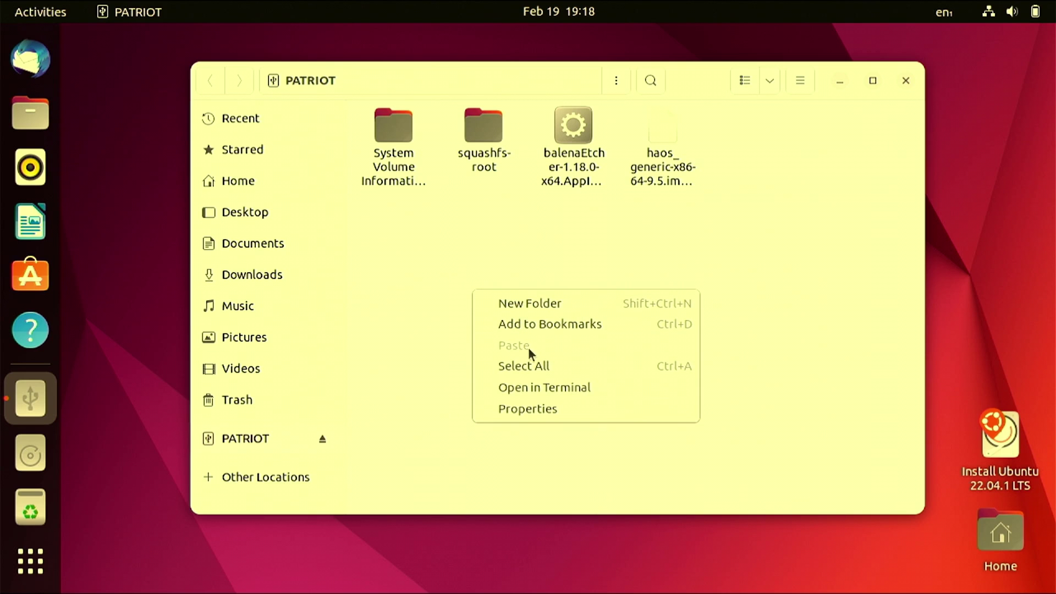
- Open a maximized, enlarged-text terminal in /media/ubuntu/PATRIOT and list its files with ls
{"action": "left_click", "coordinate": [547, 389]}
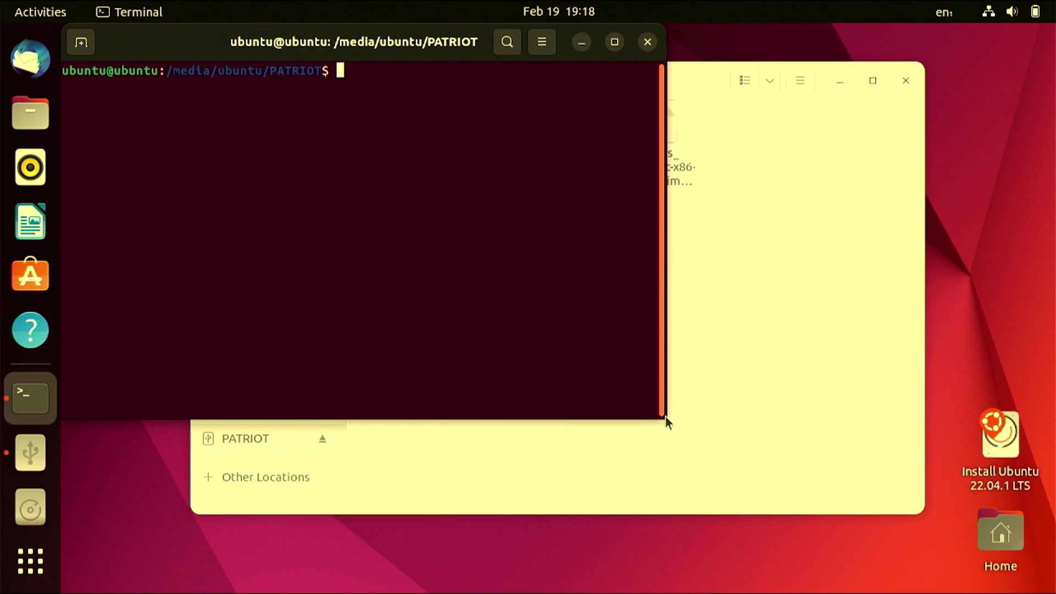
{"action": "left_click_drag", "start_coordinate": [664, 421], "coordinate": [931, 519]}
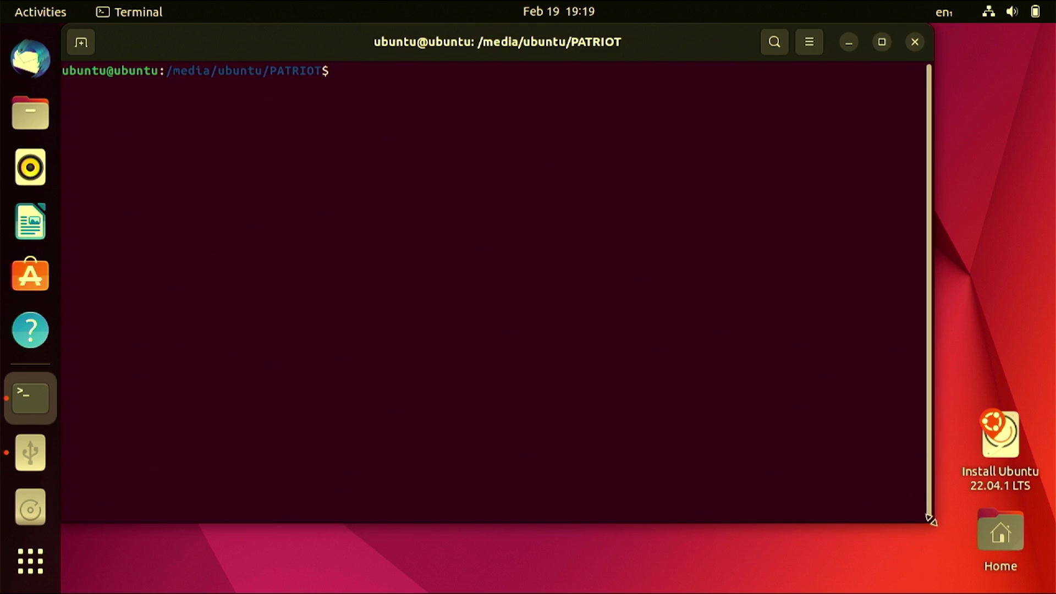
{"action": "key", "text": "super+Up"}
{"action": "key", "text": "ctrl+plus"}
{"action": "key", "text": "ctrl+plus"}
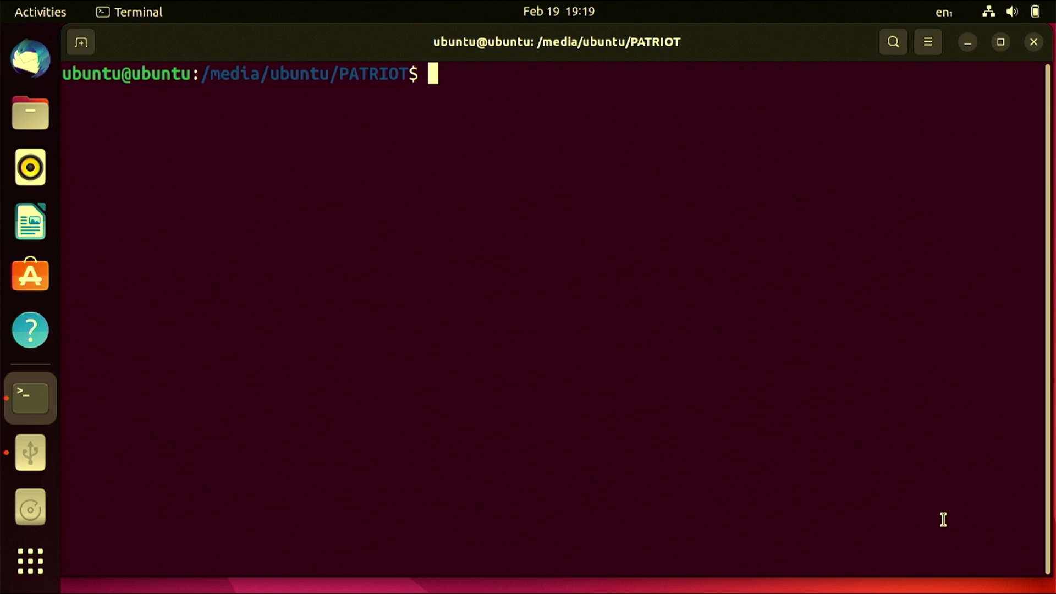
{"action": "type", "text": "ls"}
{"action": "key", "text": "Return"}
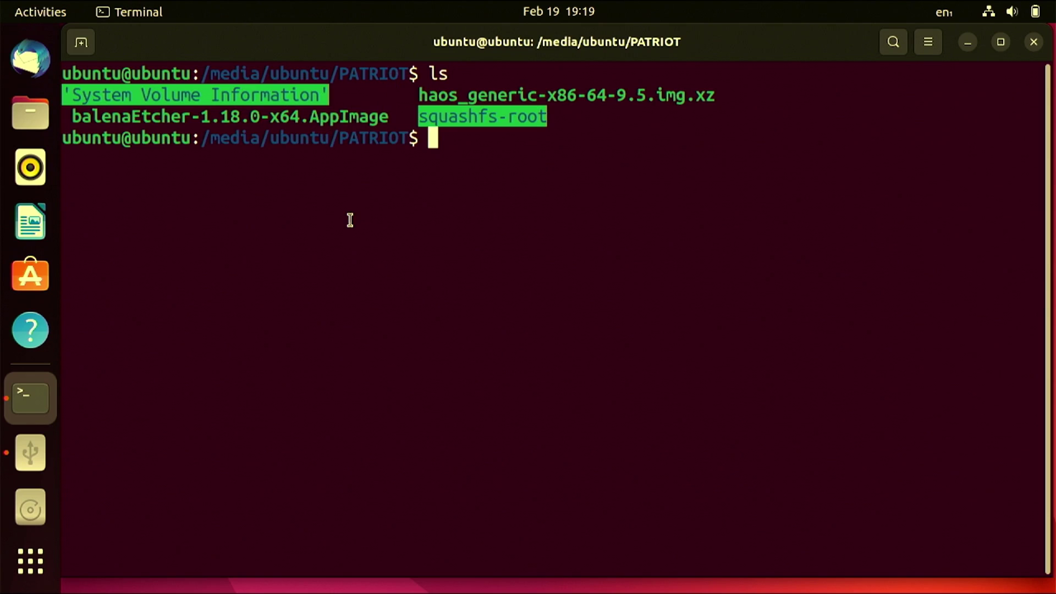
- Run ./balenaEtcher-1.18.0-x64.AppImage and highlight the resulting libfuse.so.2 FUSE error
{"action": "type", "text": "./ba"}
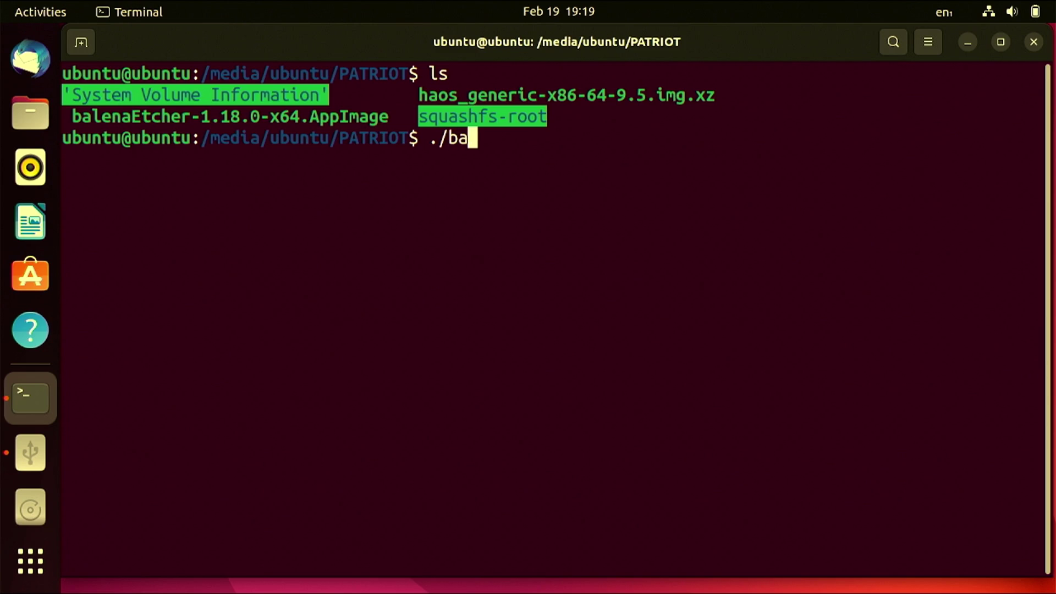
{"action": "type", "text": "l"}
{"action": "key", "text": "Tab"}
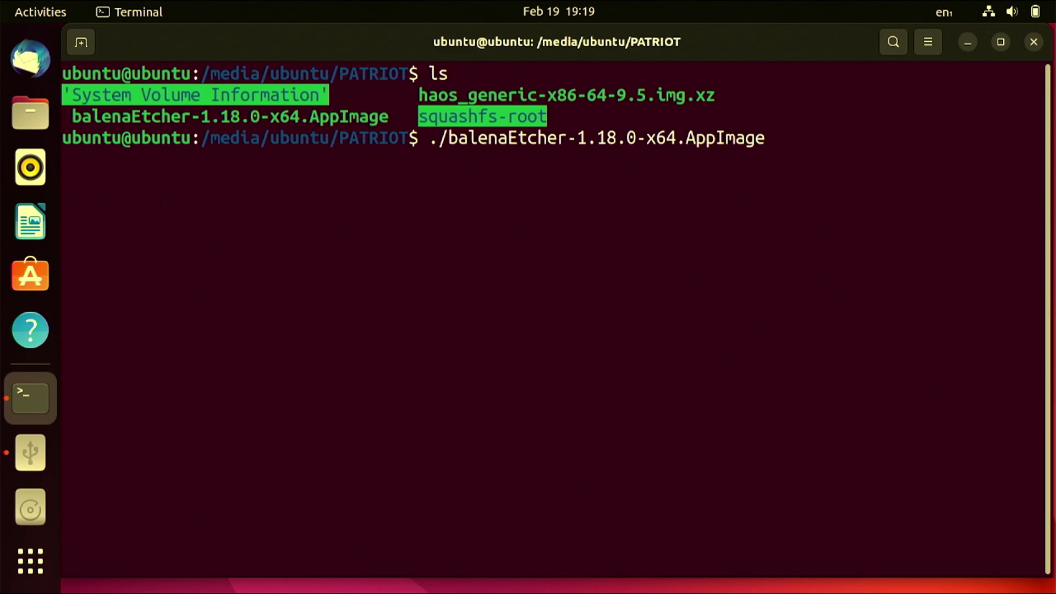
{"action": "key", "text": "Return"}
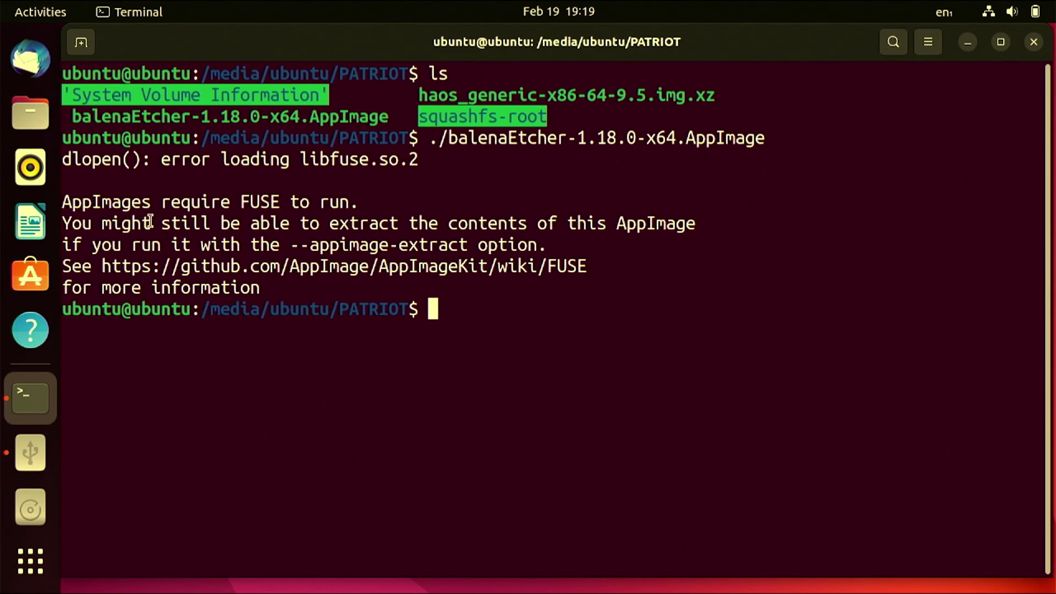
{"action": "left_click_drag", "start_coordinate": [240, 202], "coordinate": [361, 201]}
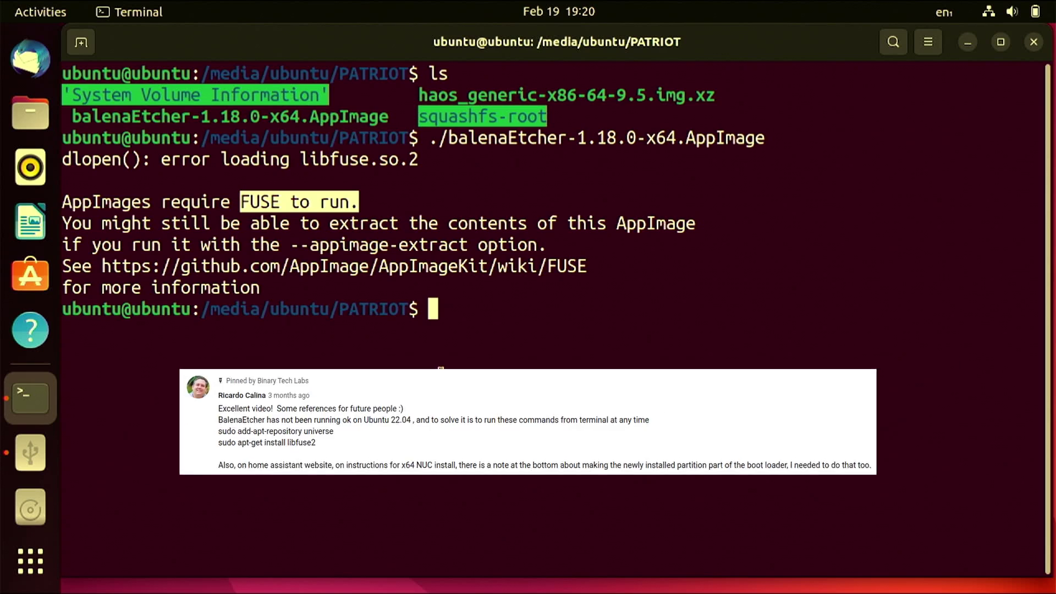
- Run sudo add-apt-repository universe, fixing the add-get typo, and confirm adding the component
{"action": "type", "text": "sudo"}
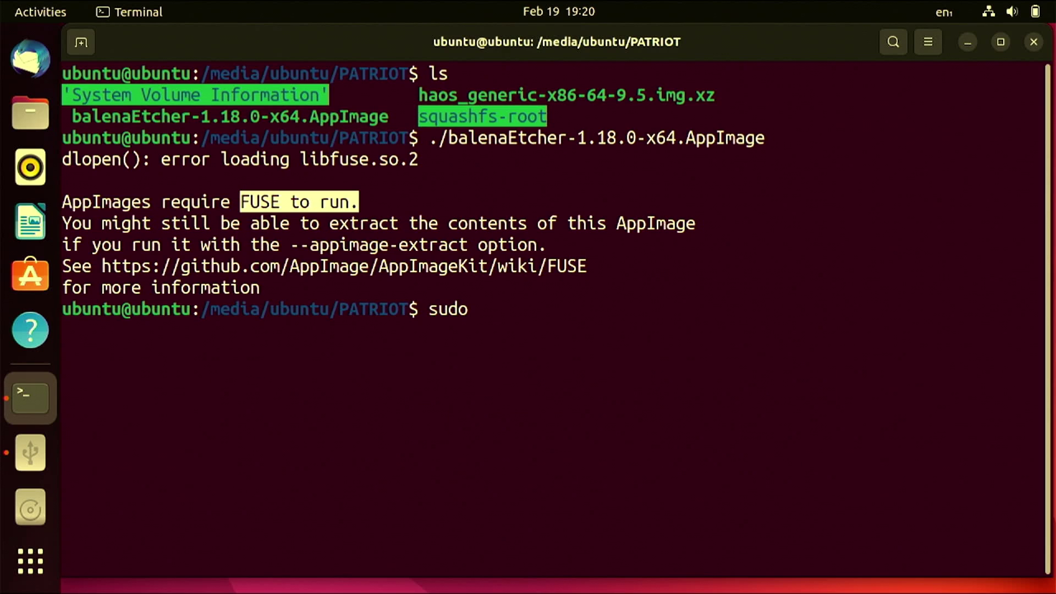
{"action": "type", "text": " add-get"}
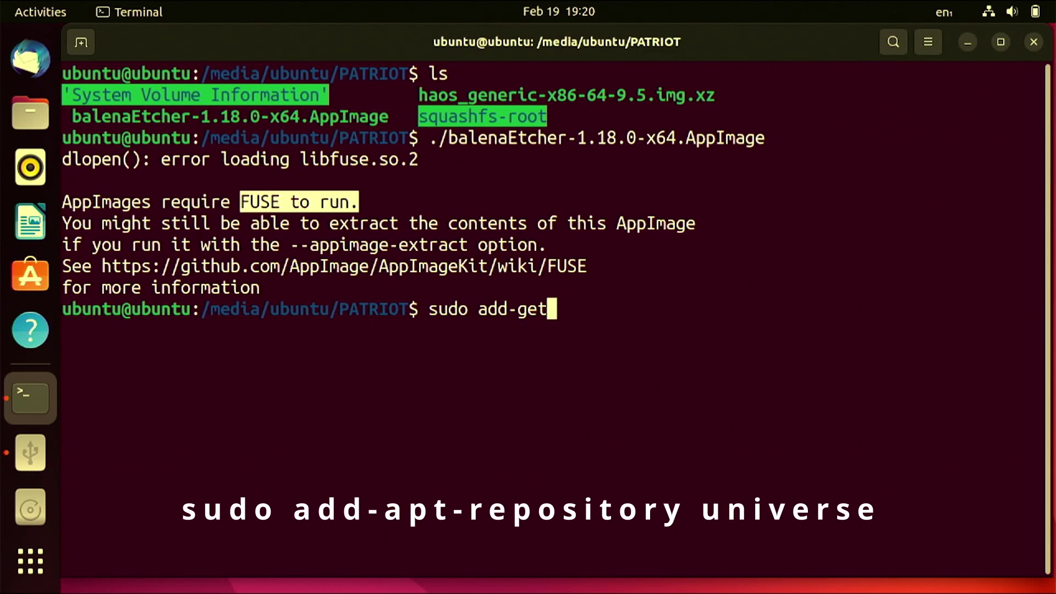
{"action": "type", "text": "-rep"}
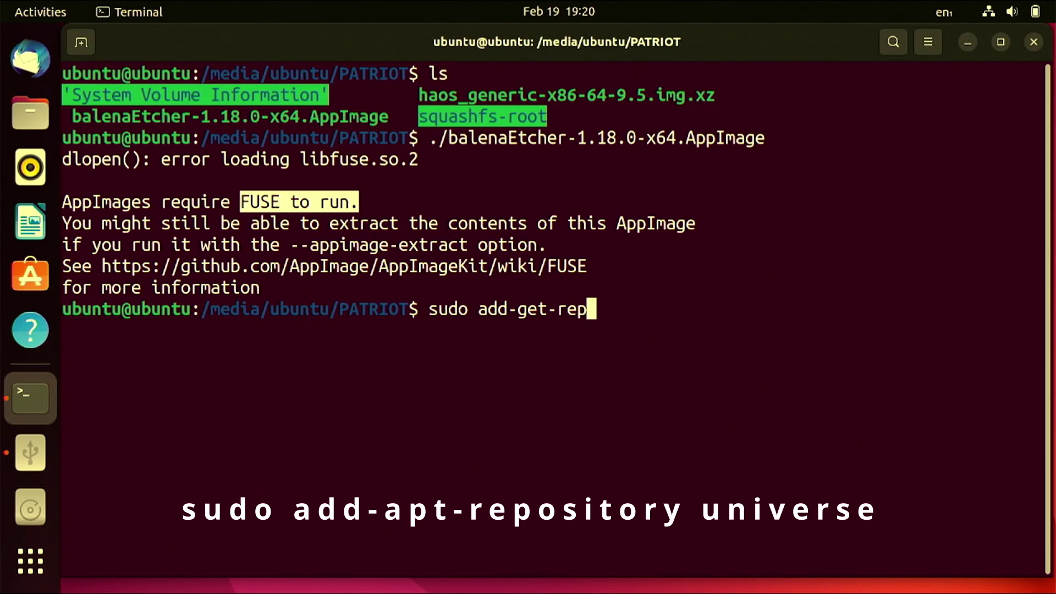
{"action": "type", "text": "ository "}
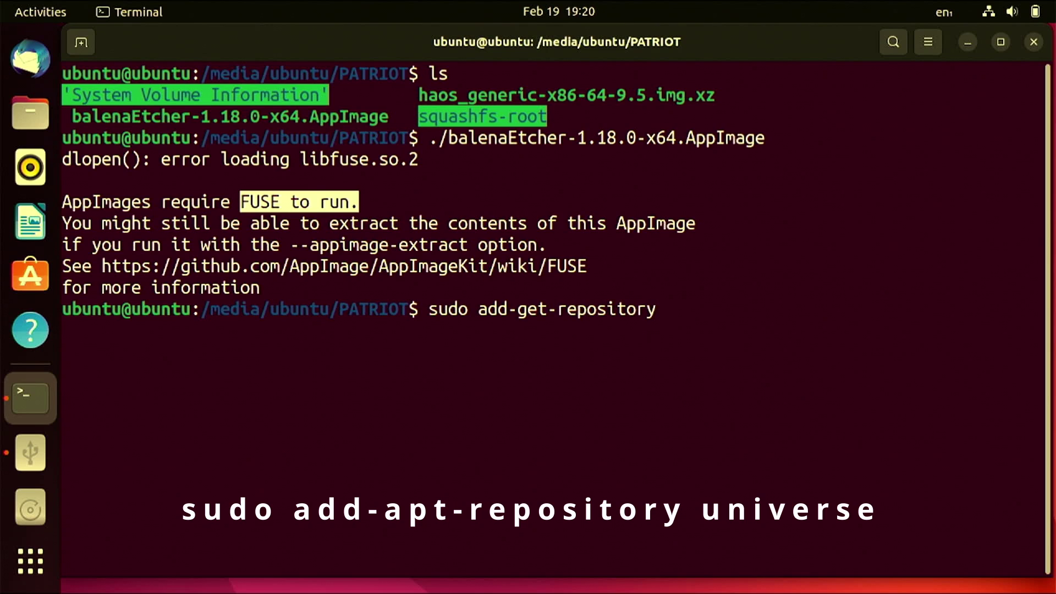
{"action": "type", "text": "universe"}
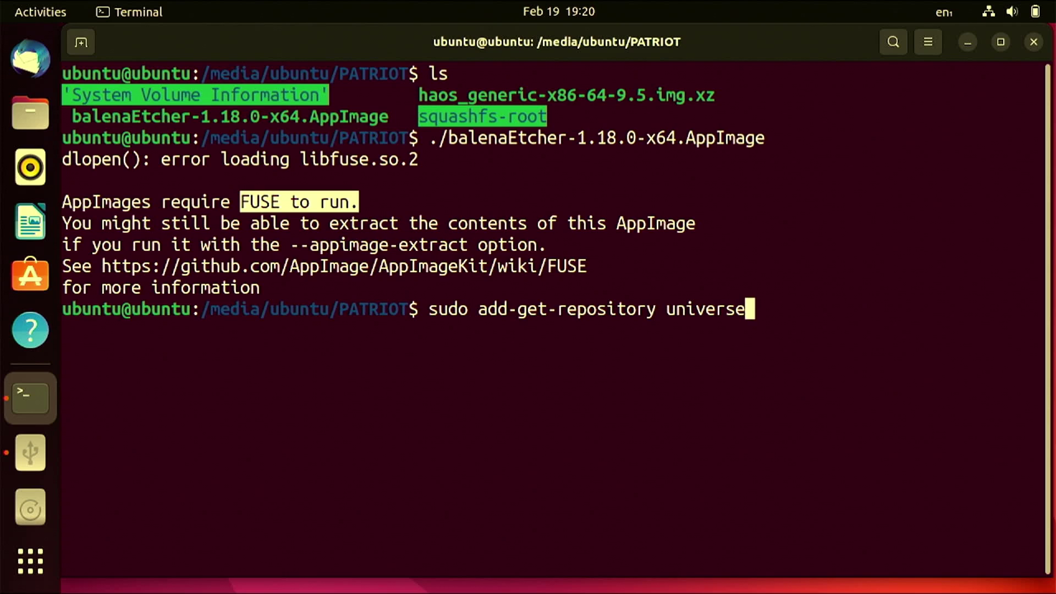
{"action": "key", "text": "Return"}
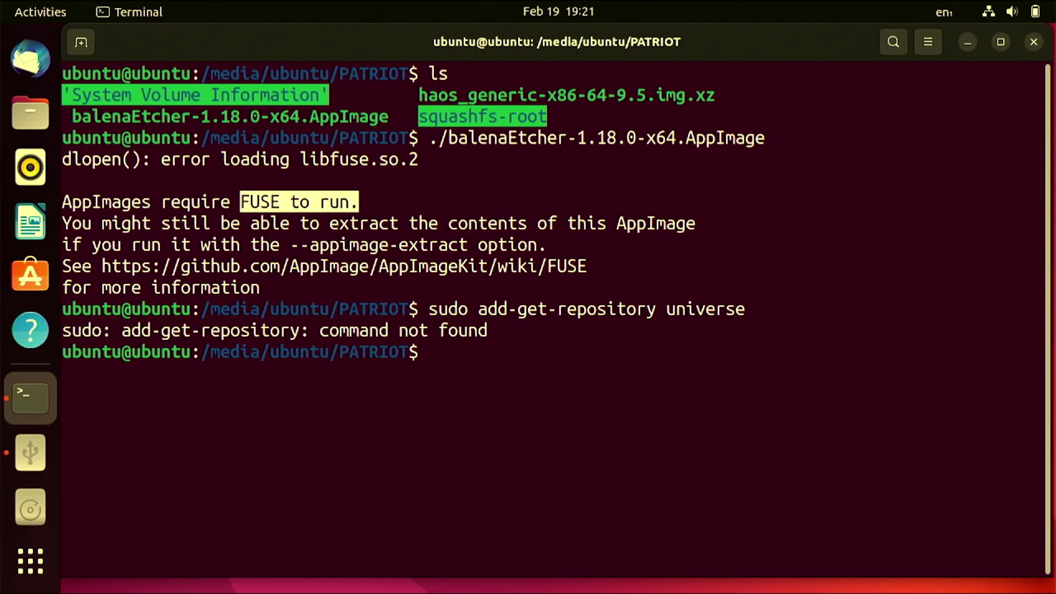
{"action": "key", "text": "Up"}
{"action": "key", "text": "Left"}
{"action": "key", "text": "Left"}
{"action": "key", "text": "Left"}
{"action": "key", "text": "Left"}
{"action": "key", "text": "Left"}
{"action": "key", "text": "Left"}
{"action": "key", "text": "Left"}
{"action": "key", "text": "Left"}
{"action": "key", "text": "Left"}
{"action": "key", "text": "Left"}
{"action": "key", "text": "Left"}
{"action": "key", "text": "Left"}
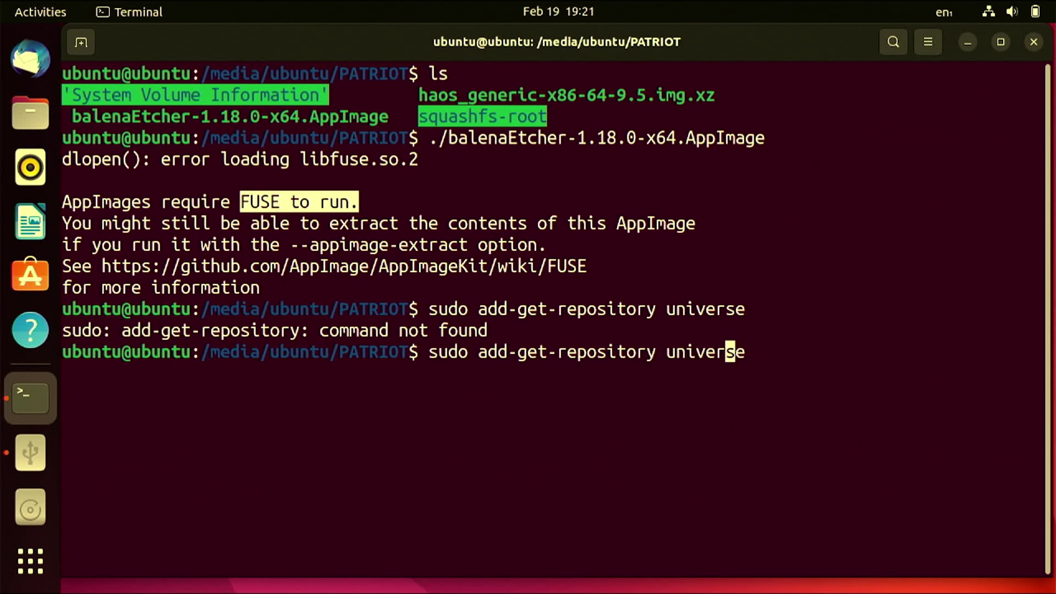
{"action": "key", "text": "Left"}
{"action": "key", "text": "Left"}
{"action": "key", "text": "Left"}
{"action": "key", "text": "Left"}
{"action": "key", "text": "Left"}
{"action": "key", "text": "Left"}
{"action": "key", "text": "Left"}
{"action": "key", "text": "Left"}
{"action": "key", "text": "Left"}
{"action": "key", "text": "BackSpace"}
{"action": "key", "text": "BackSpace"}
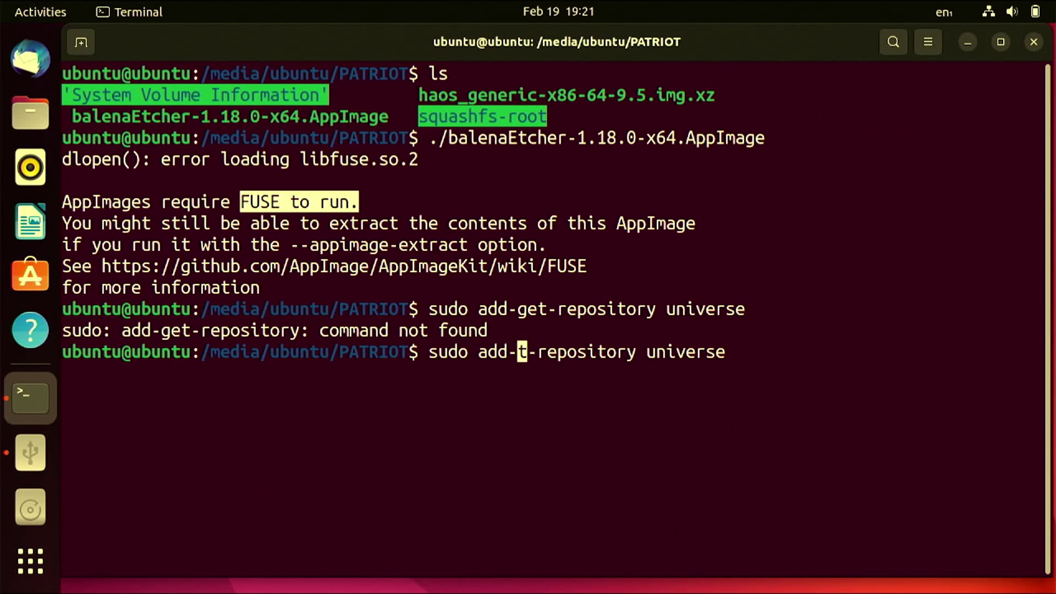
{"action": "type", "text": "ap"}
{"action": "key", "text": "Right"}
{"action": "key", "text": "Right"}
{"action": "key", "text": "Right"}
{"action": "key", "text": "Right"}
{"action": "key", "text": "Right"}
{"action": "key", "text": "Right"}
{"action": "key", "text": "Right"}
{"action": "key", "text": "Right"}
{"action": "key", "text": "Right"}
{"action": "key", "text": "Right"}
{"action": "key", "text": "Right"}
{"action": "key", "text": "Right"}
{"action": "key", "text": "Right"}
{"action": "key", "text": "Right"}
{"action": "key", "text": "Right"}
{"action": "key", "text": "Right"}
{"action": "key", "text": "Right"}
{"action": "key", "text": "Right"}
{"action": "key", "text": "Right"}
{"action": "key", "text": "Right"}
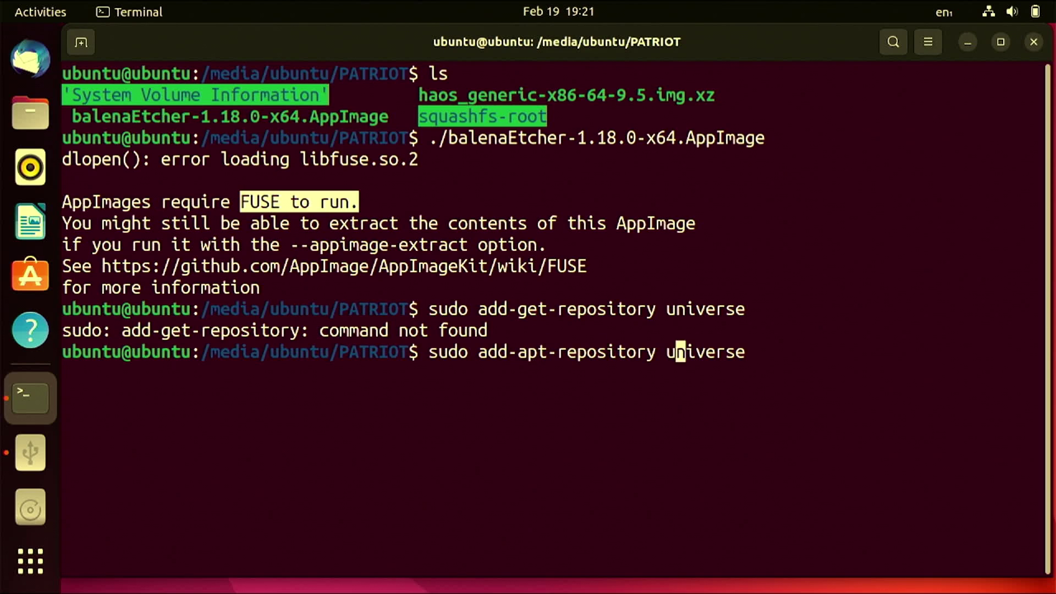
{"action": "key", "text": "Return"}
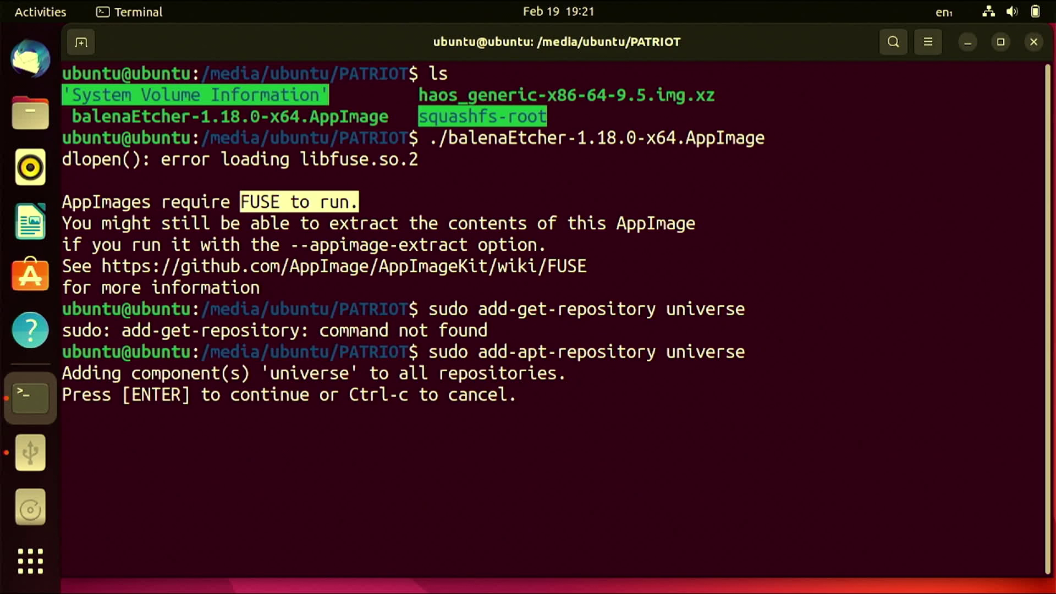
{"action": "key", "text": "Return"}
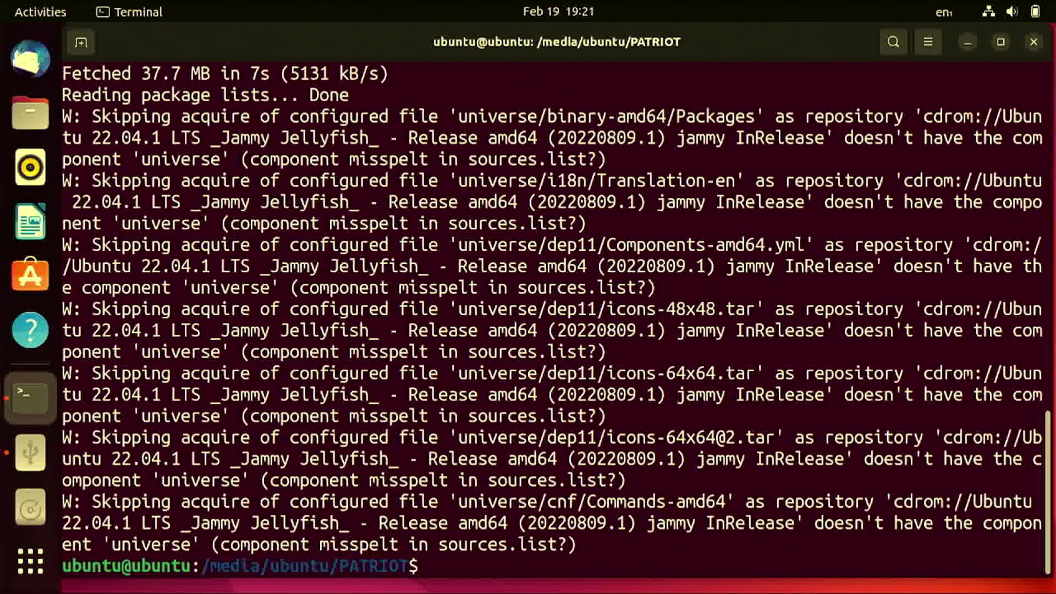
- Clear the terminal and install libfuse2 with sudo apt-get install libfuse2
{"action": "type", "text": "clear"}
{"action": "key", "text": "Return"}
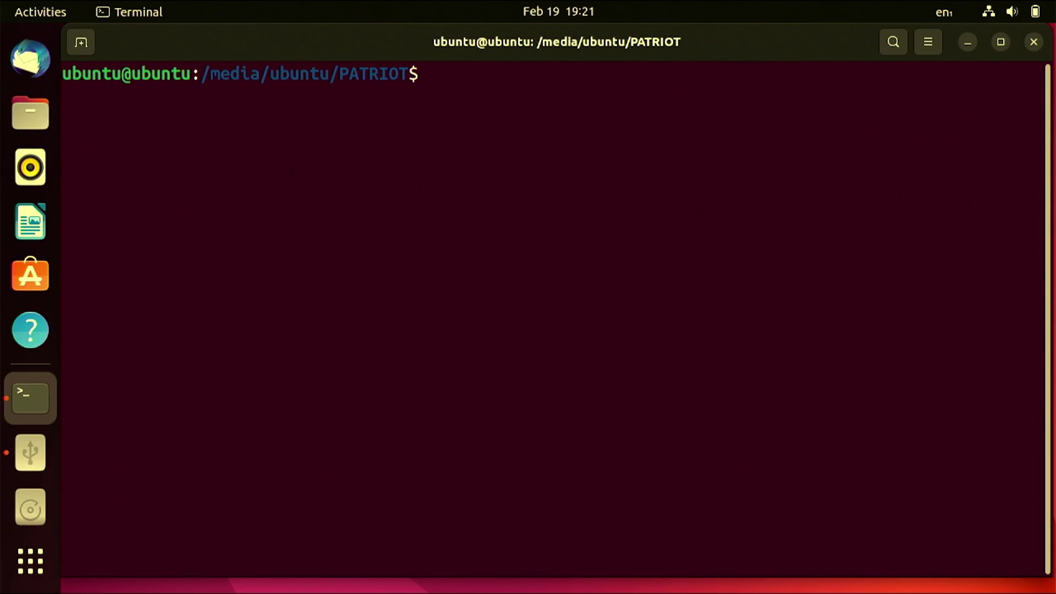
{"action": "type", "text": "sudo "}
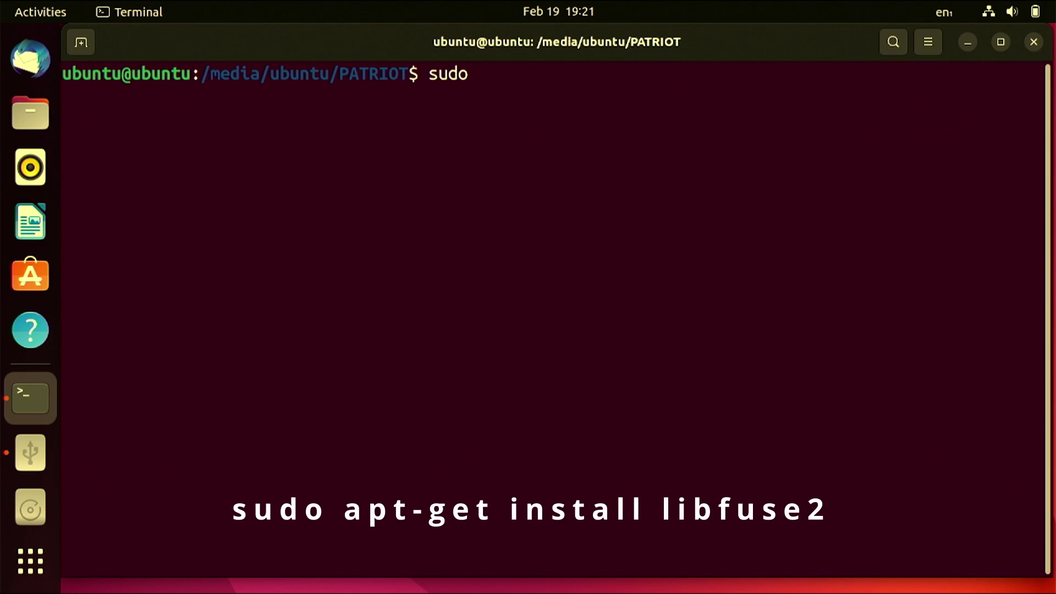
{"action": "type", "text": "apt-get insta"}
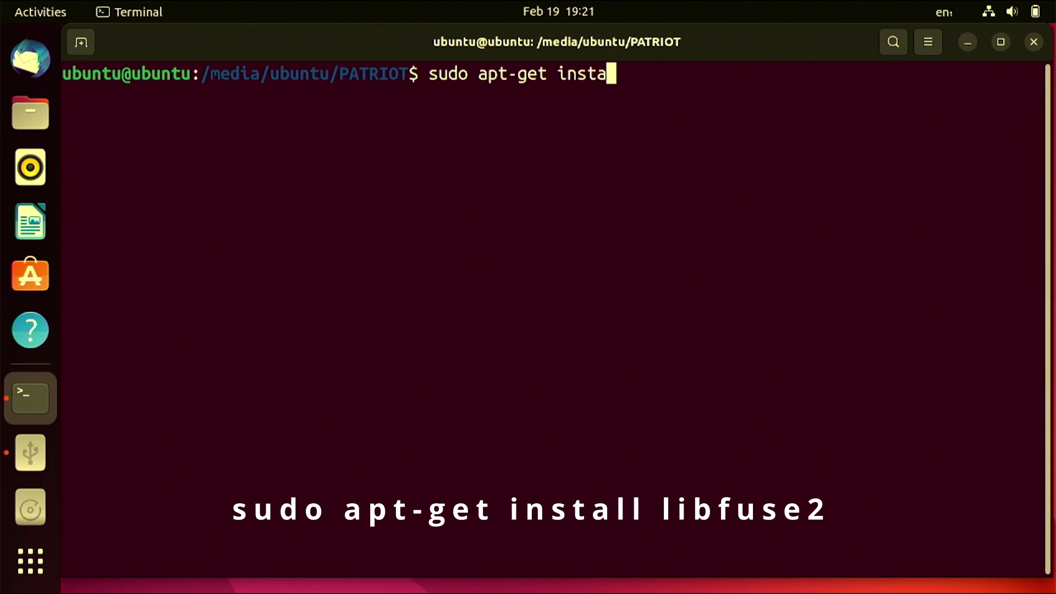
{"action": "type", "text": "ll libfu"}
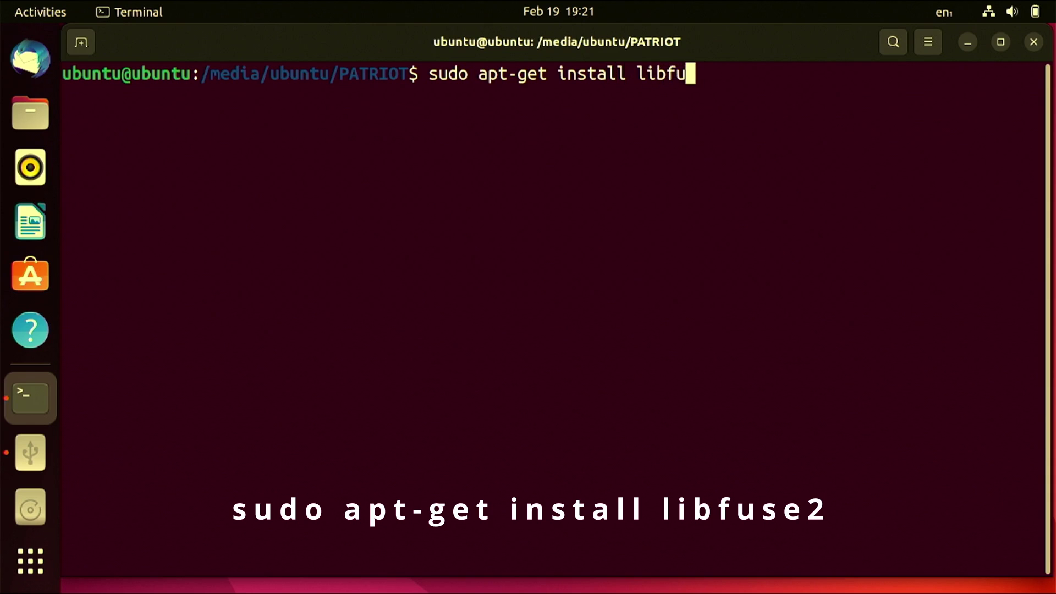
{"action": "type", "text": "se2"}
{"action": "key", "text": "Return"}
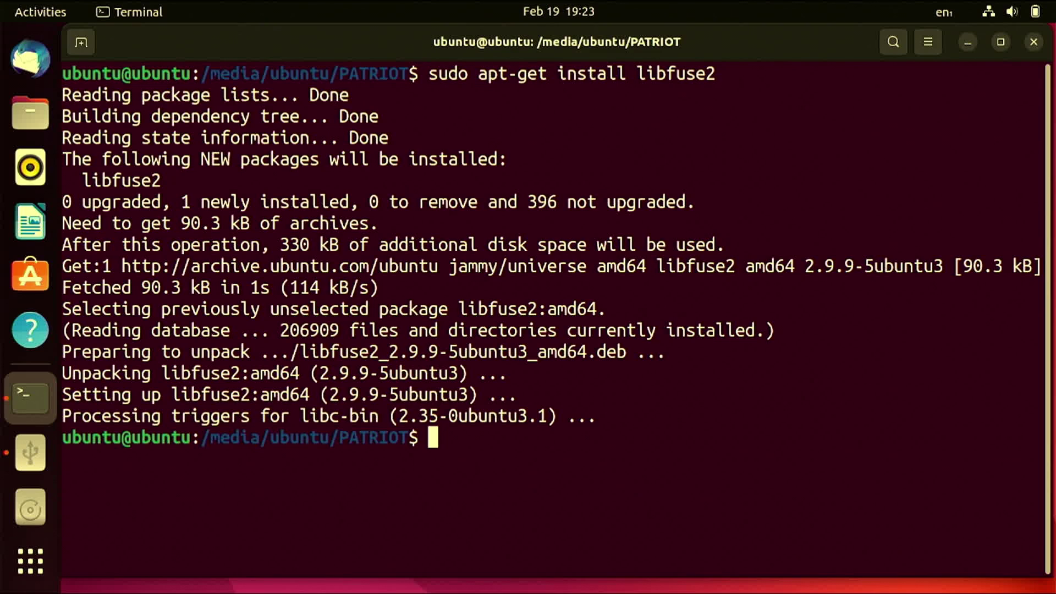
- Launch the balenaEtcher AppImage from the terminal using ./ba with tab completion
{"action": "type", "text": "./ba"}
{"action": "key", "text": "Tab"}
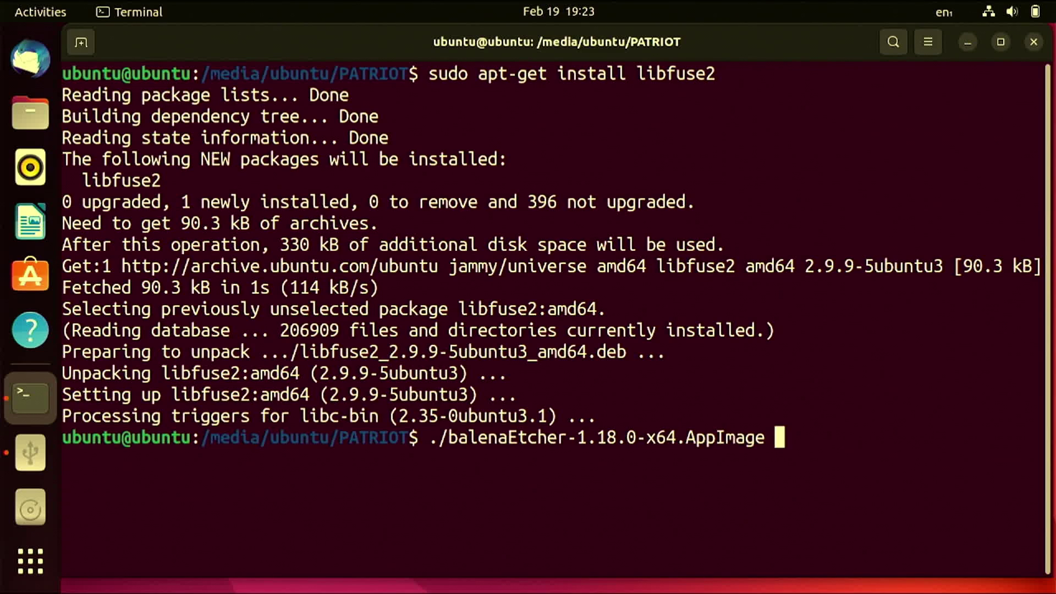
{"action": "key", "text": "Return"}
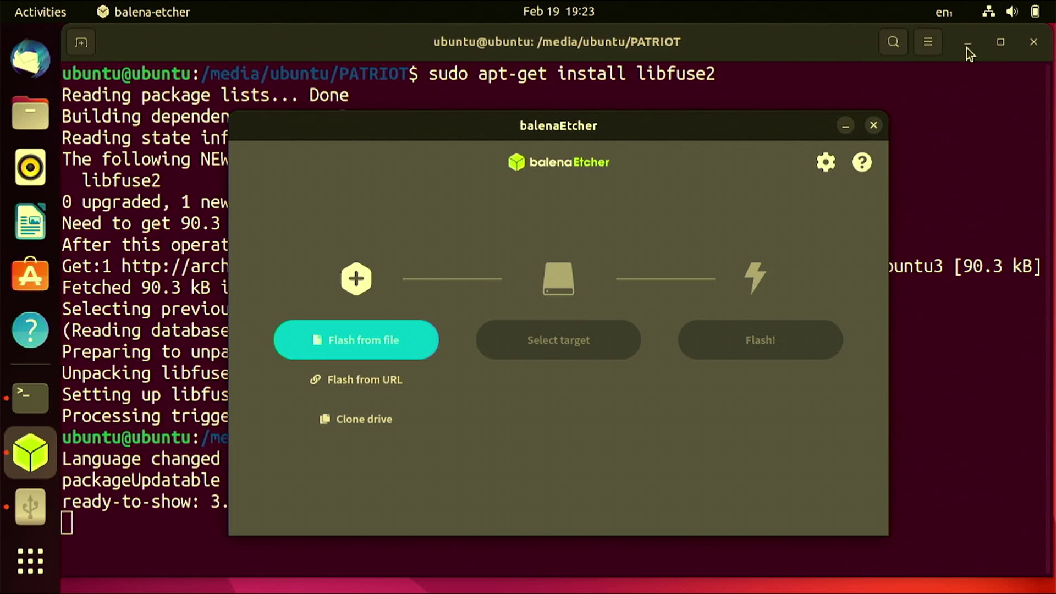
- Close the terminal and start balenaEtcher-1.18.0-x64.AppImage from the PATRIOT drive in Files
{"action": "left_click", "coordinate": [801, 42]}
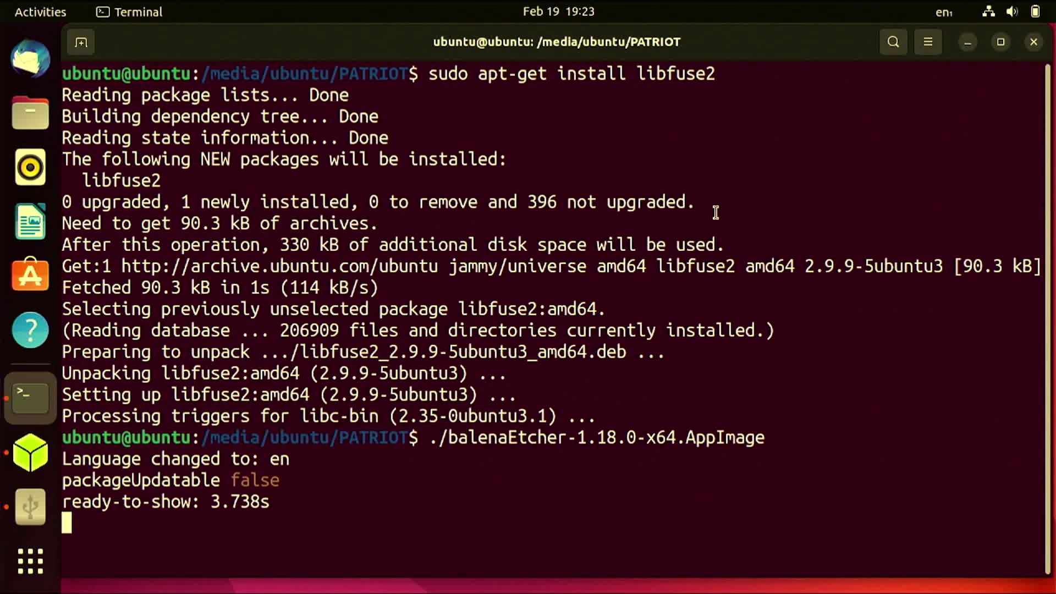
{"action": "left_click", "coordinate": [1034, 42]}
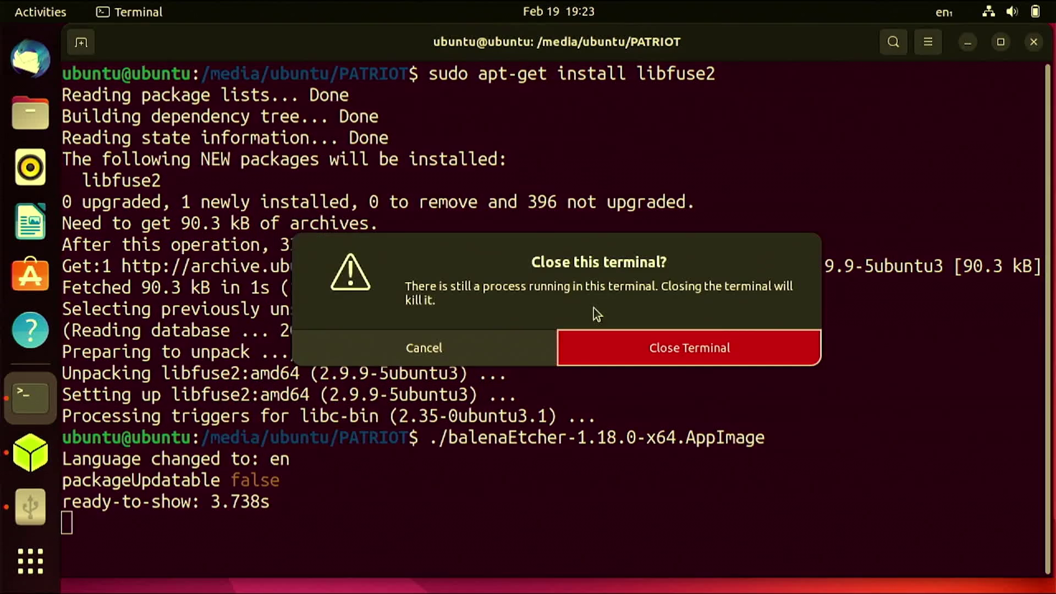
{"action": "left_click", "coordinate": [608, 342]}
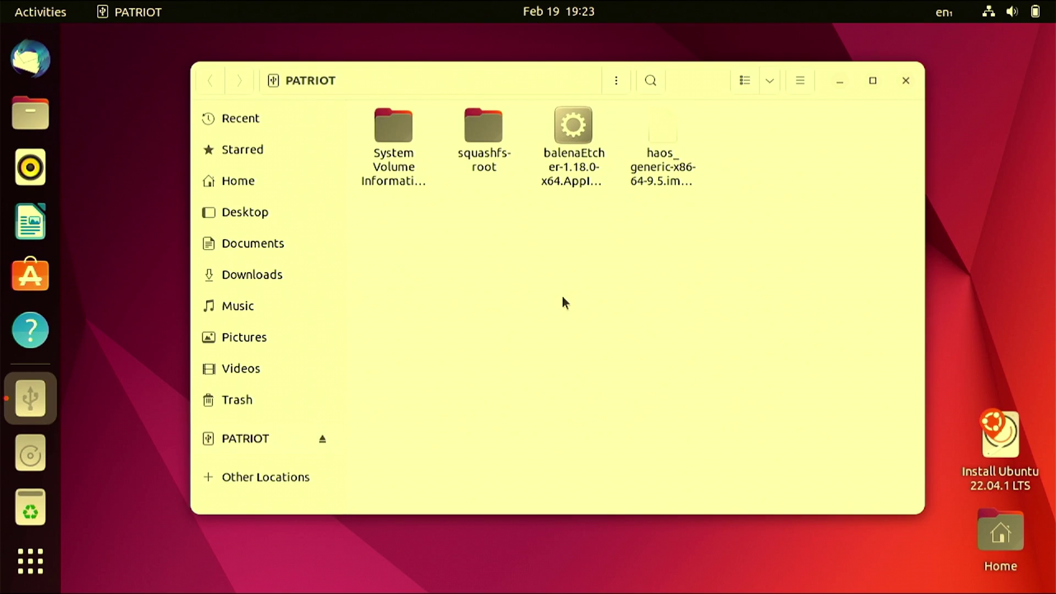
{"action": "left_click", "coordinate": [577, 132]}
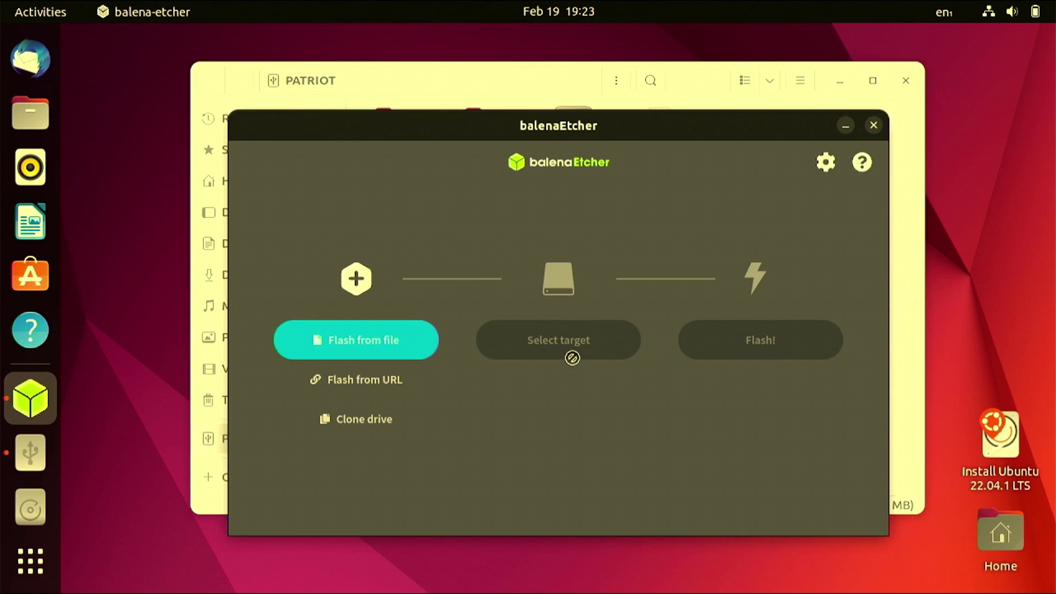
- Load haos_generic-x86-64-9.5.img.xz as the image to flash
{"action": "left_click", "coordinate": [370, 344]}
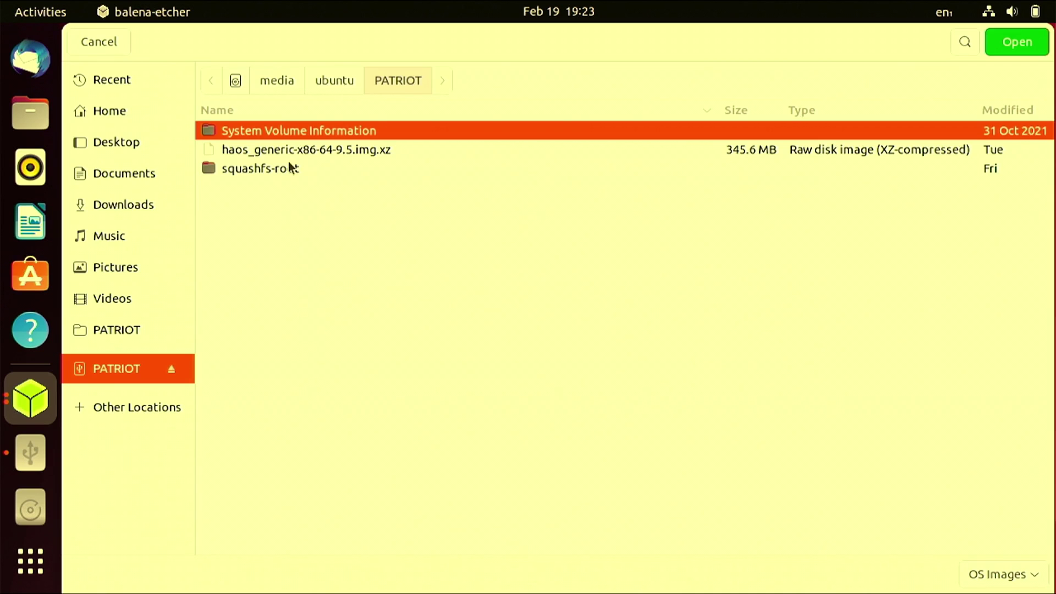
{"action": "left_click", "coordinate": [272, 154]}
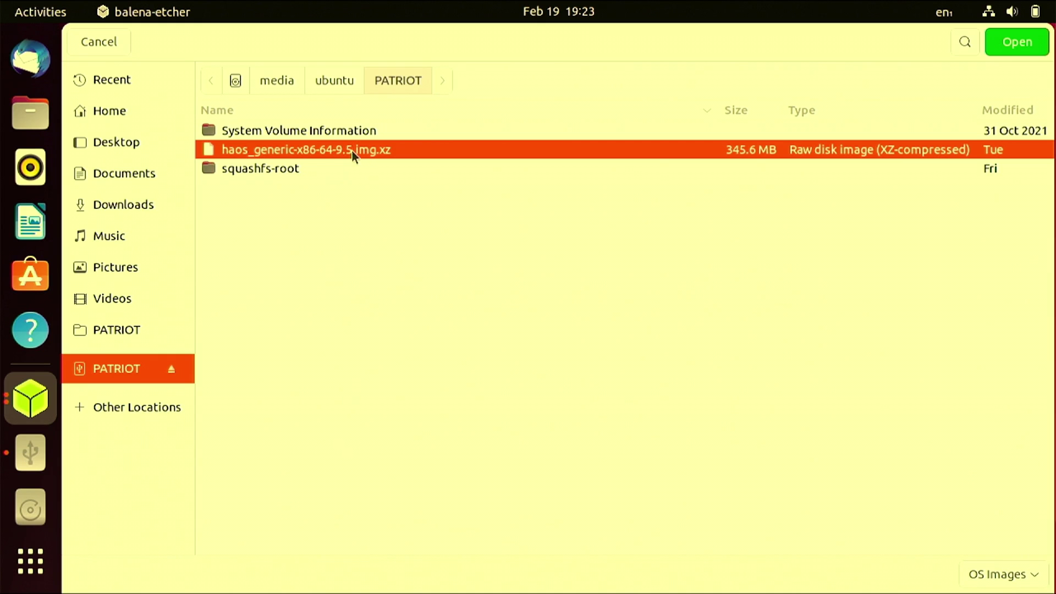
{"action": "left_click", "coordinate": [997, 41]}
- Reveal the hidden drives and select the 1 TB ATA TOSHIBA drive as target
{"action": "left_click", "coordinate": [562, 339]}
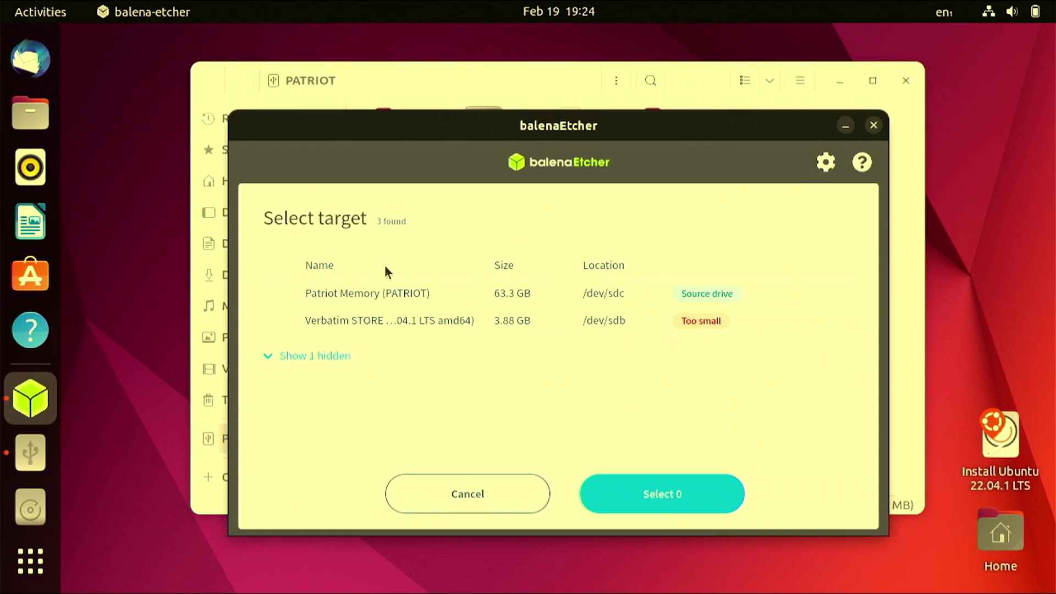
{"action": "left_click", "coordinate": [306, 359]}
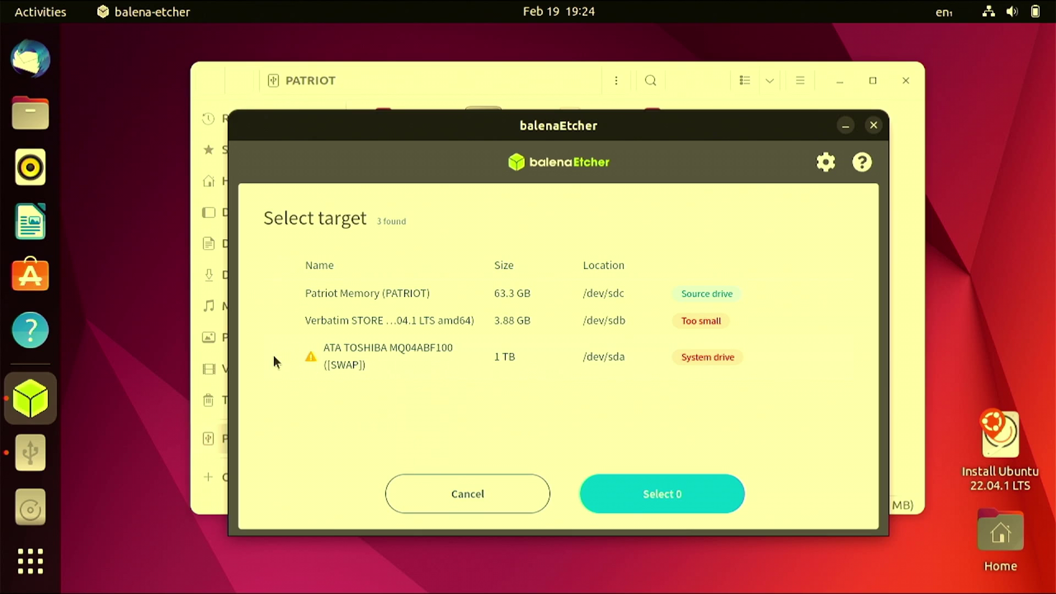
{"action": "left_click", "coordinate": [360, 369]}
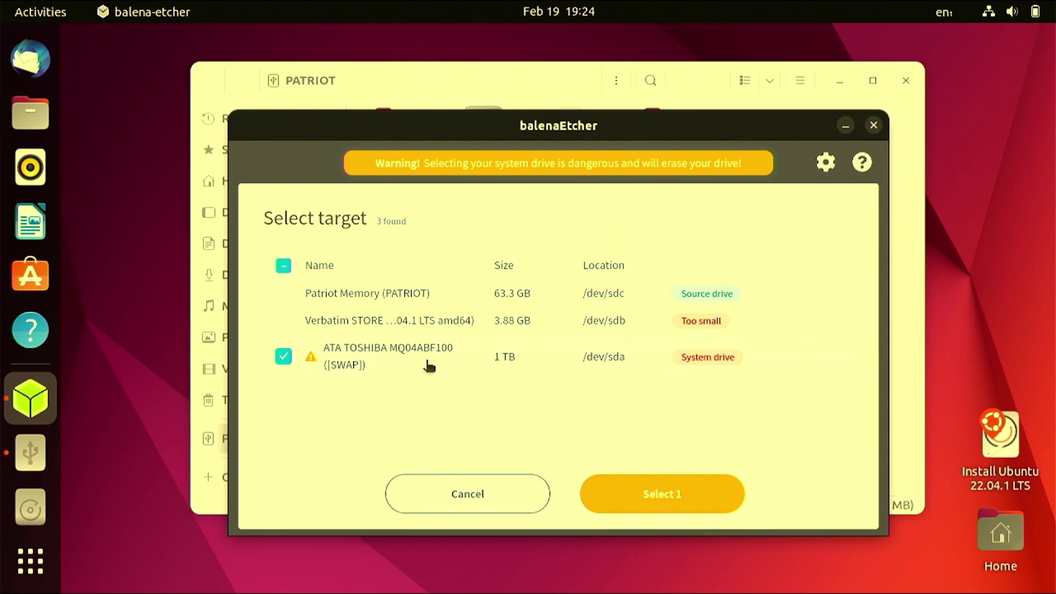
{"action": "left_click", "coordinate": [665, 498]}
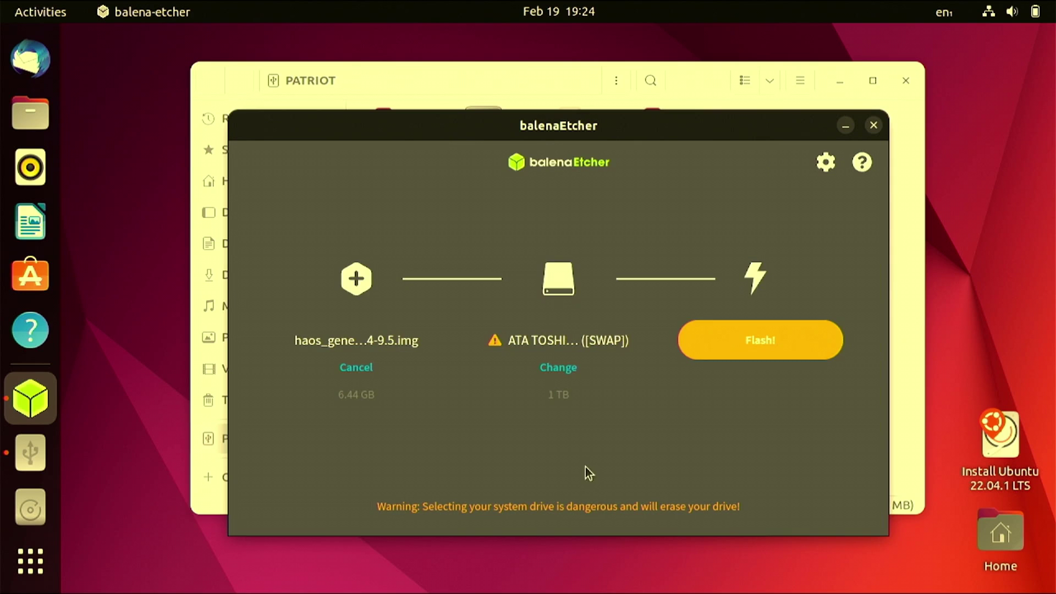
- Flash the HAOS image to the TOSHIBA drive, confirm, then dismiss the 'elevated process died' error
{"action": "left_click", "coordinate": [766, 352]}
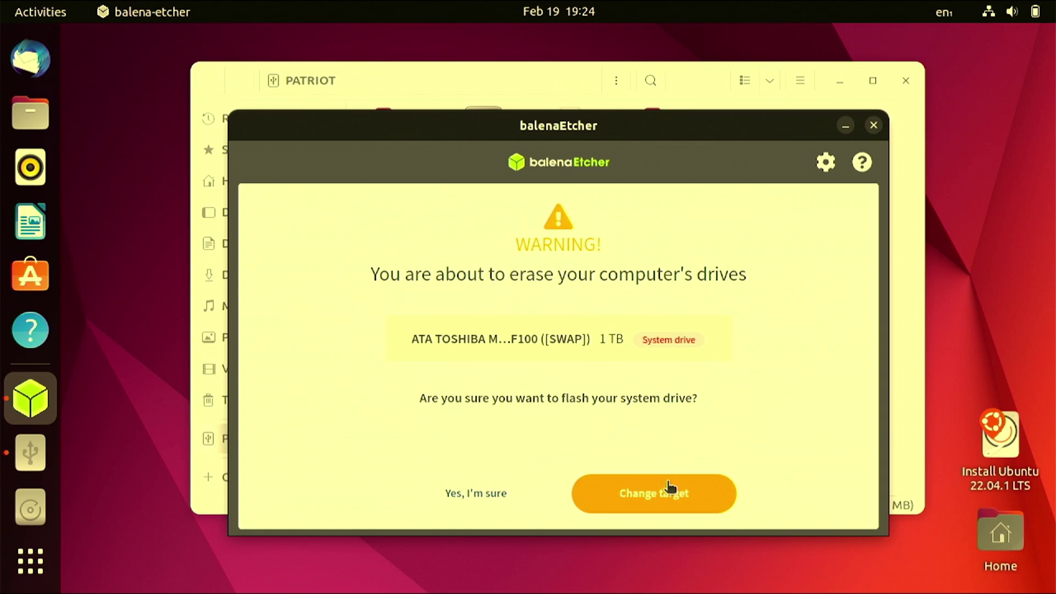
{"action": "left_click", "coordinate": [462, 494]}
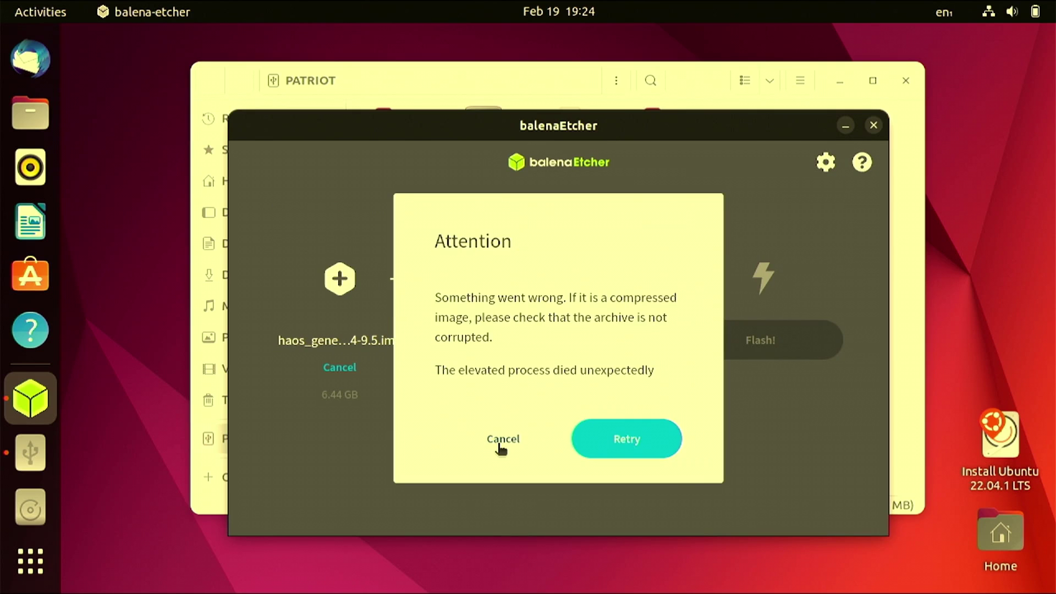
{"action": "left_click", "coordinate": [499, 444]}
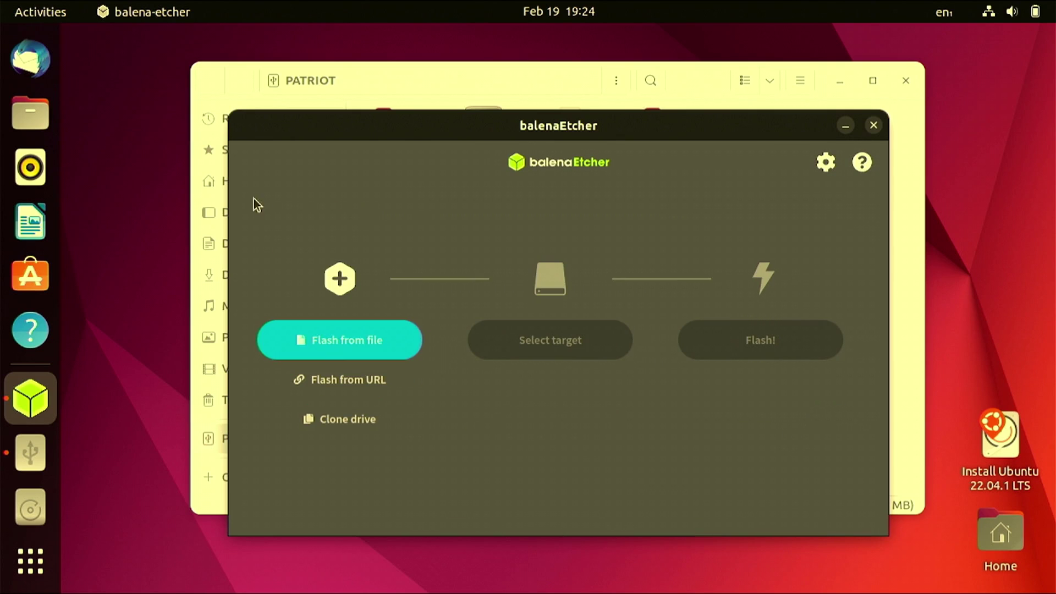
{"action": "left_click", "coordinate": [163, 287]}
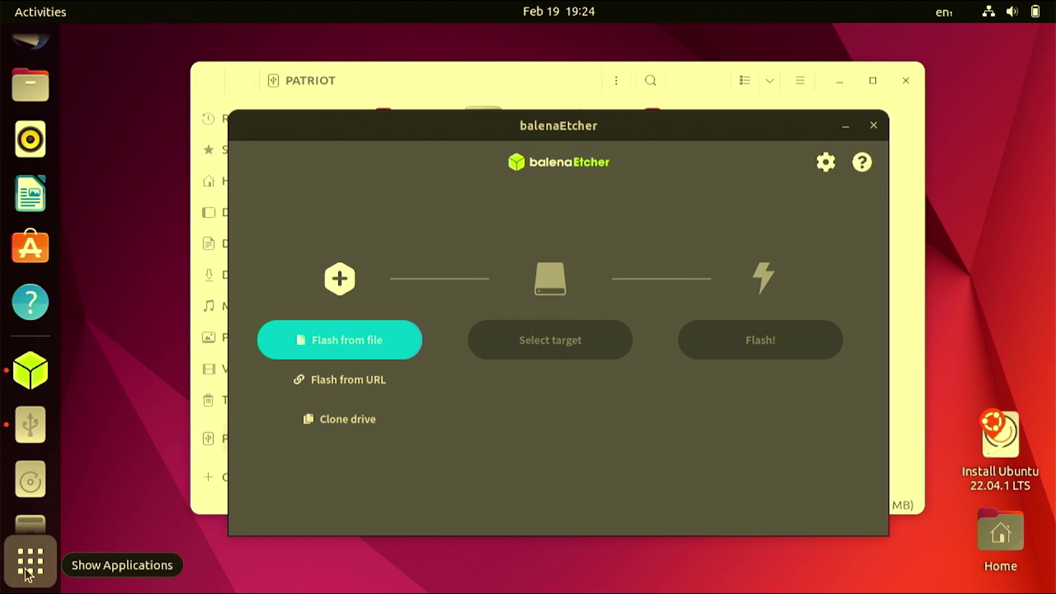
- Search 'part' in the application overview to launch GParted on /dev/sda
{"action": "key", "text": "super+a"}
{"action": "left_click", "coordinate": [477, 53]}
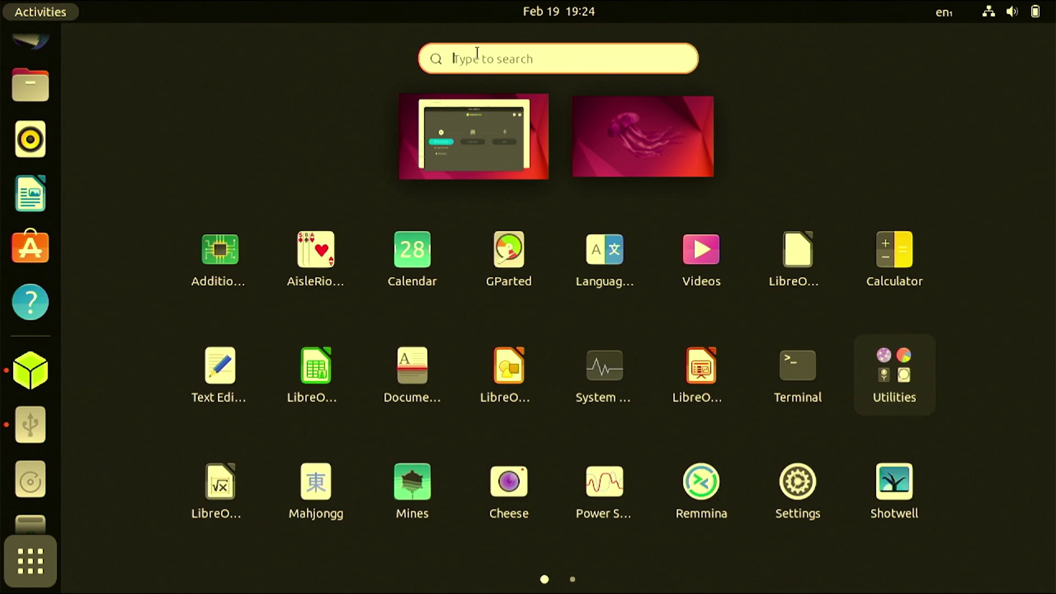
{"action": "type", "text": "part"}
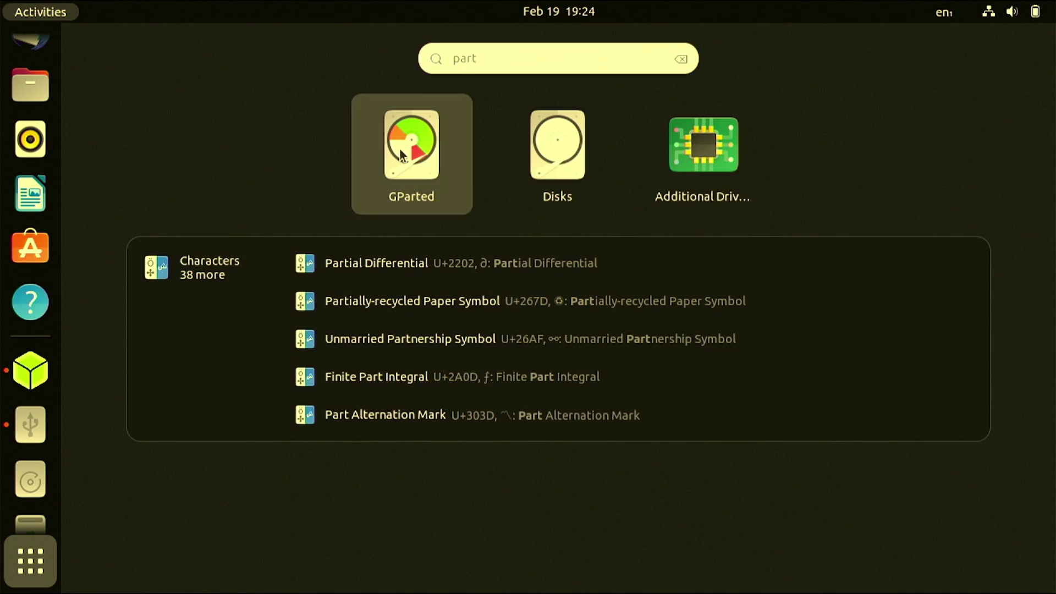
{"action": "key", "text": "Escape"}
{"action": "key", "text": "Escape"}
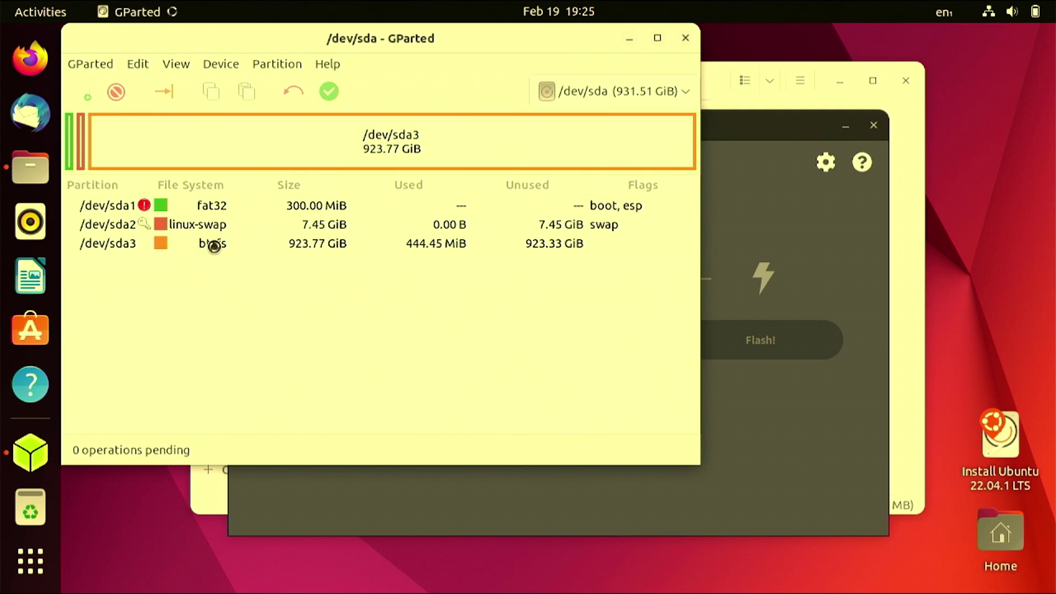
- Queue deletion of the btrfs /dev/sda3 and fat32 /dev/sda1 partitions
{"action": "left_click", "coordinate": [222, 147]}
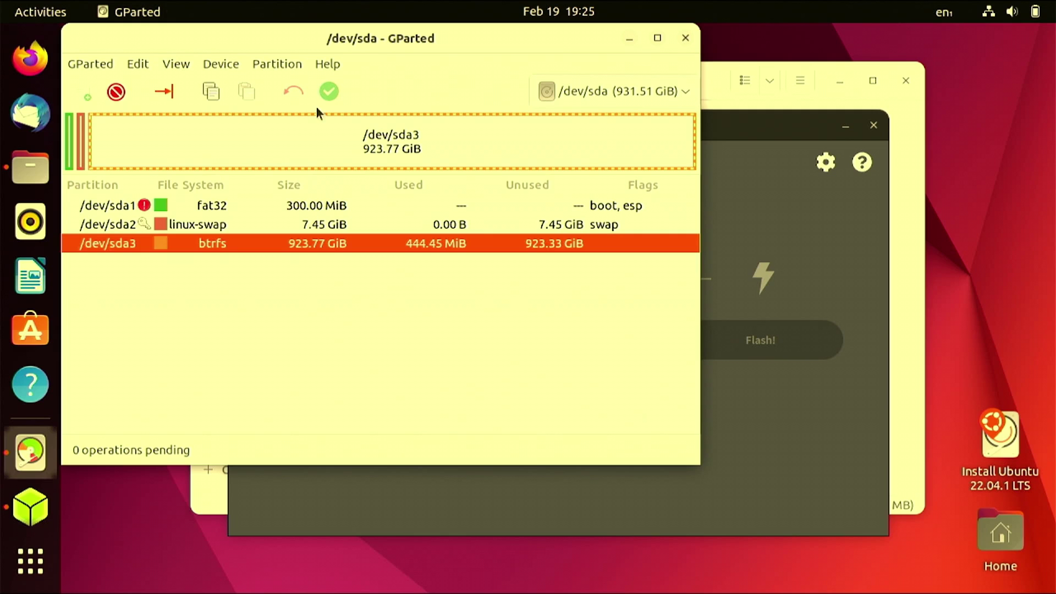
{"action": "left_click", "coordinate": [117, 92]}
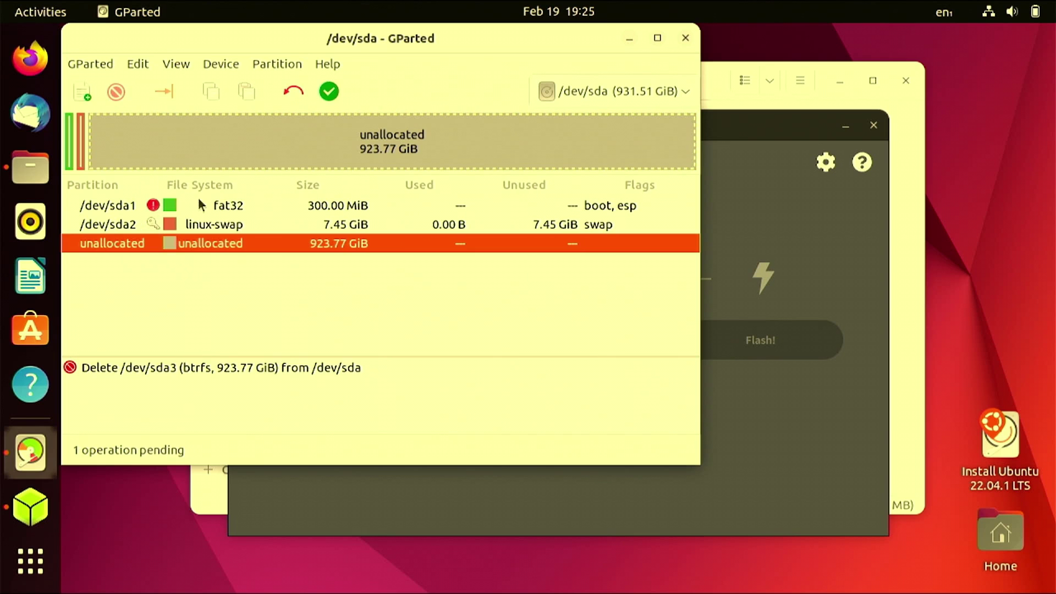
{"action": "left_click", "coordinate": [173, 228]}
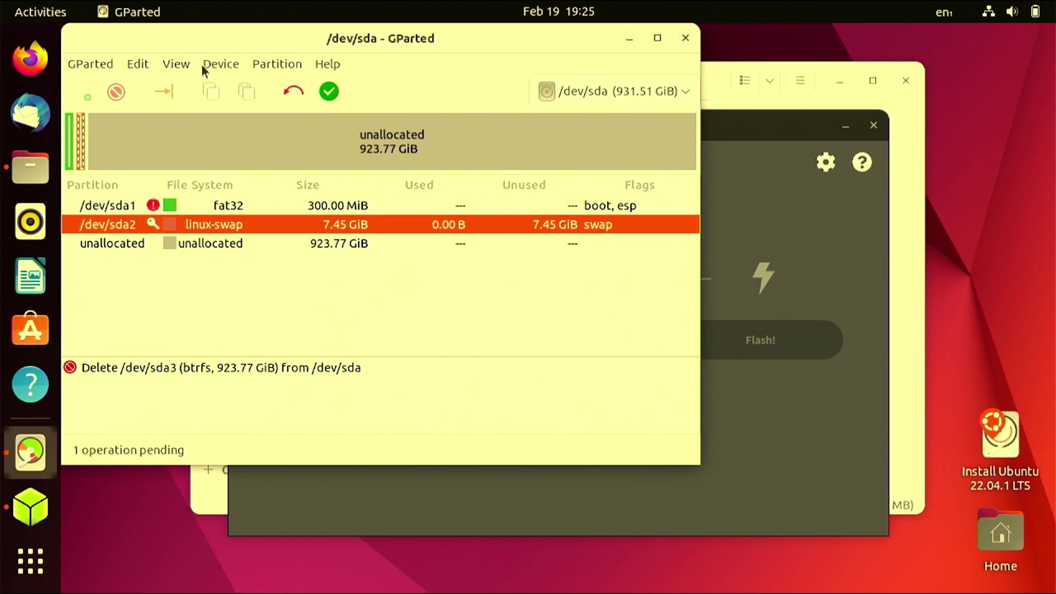
{"action": "left_click", "coordinate": [224, 208]}
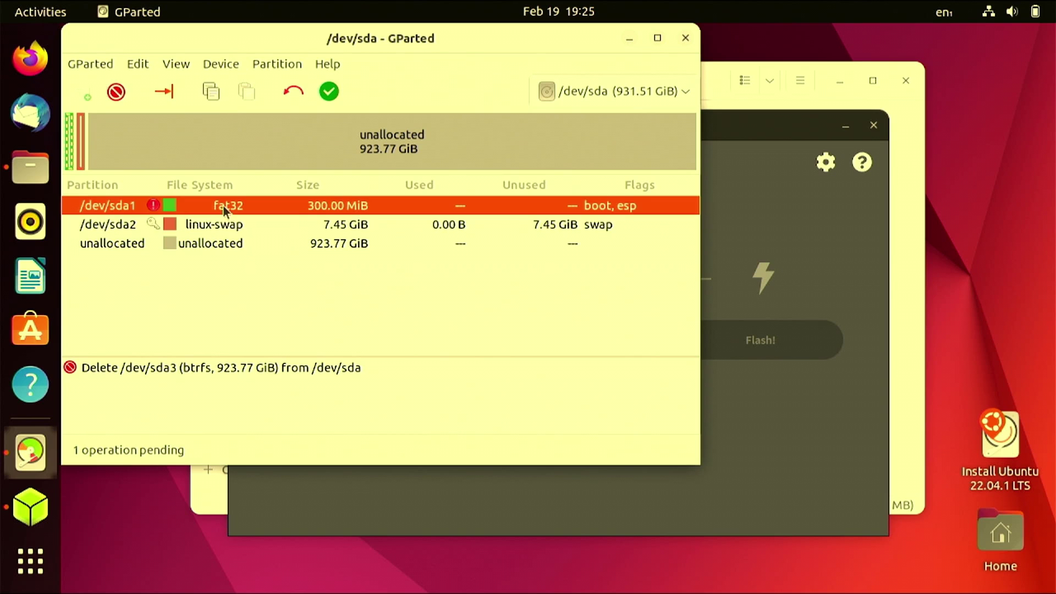
{"action": "left_click", "coordinate": [116, 91]}
{"action": "left_click", "coordinate": [188, 140]}
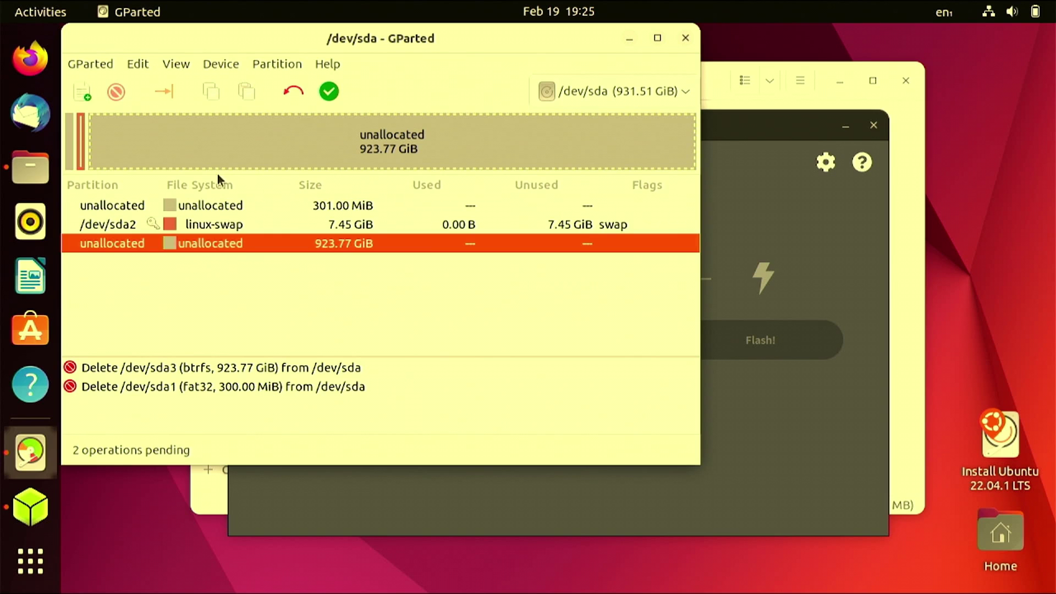
- Apply the pending deletions, dismiss the report, and close GParted
{"action": "left_click", "coordinate": [328, 91]}
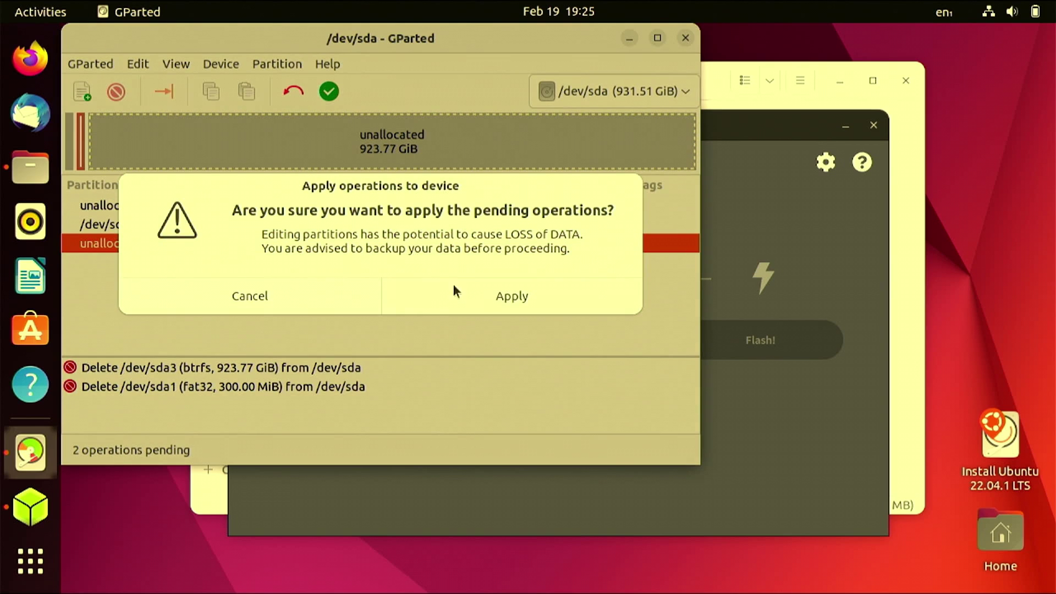
{"action": "left_click", "coordinate": [508, 298]}
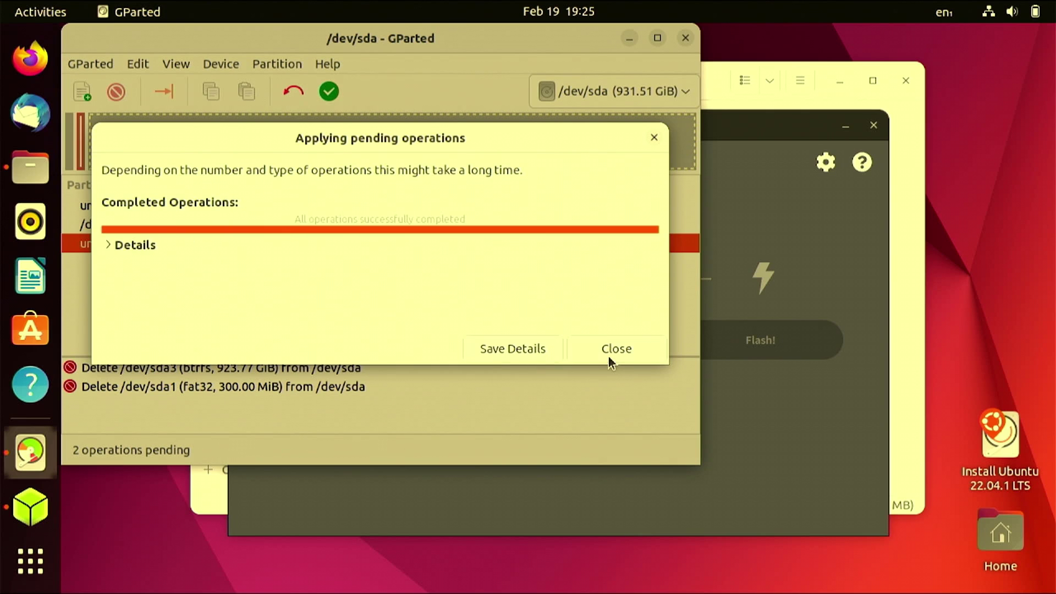
{"action": "left_click", "coordinate": [610, 361]}
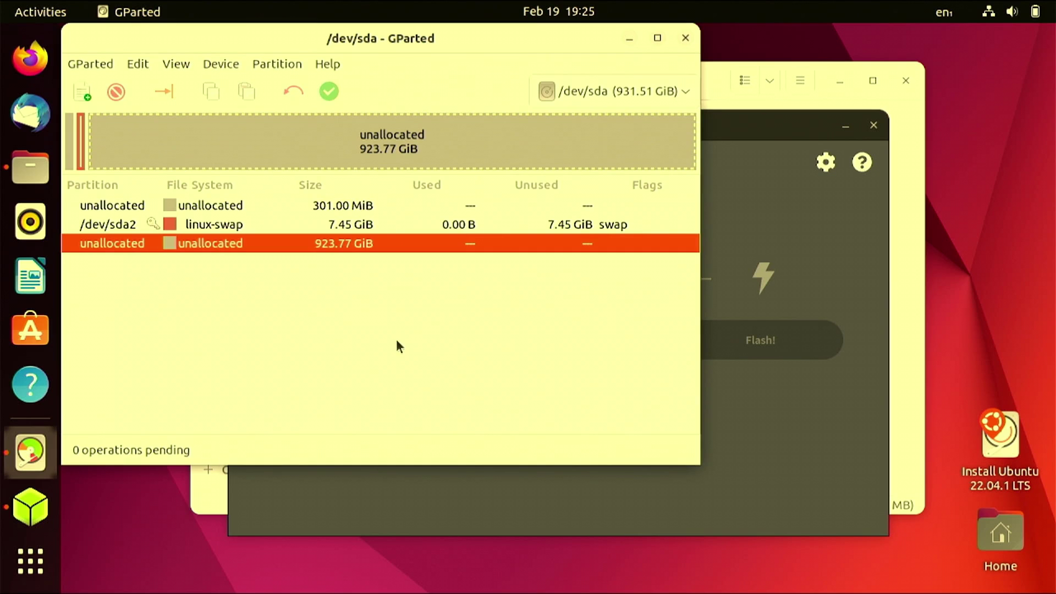
{"action": "left_click", "coordinate": [685, 38]}
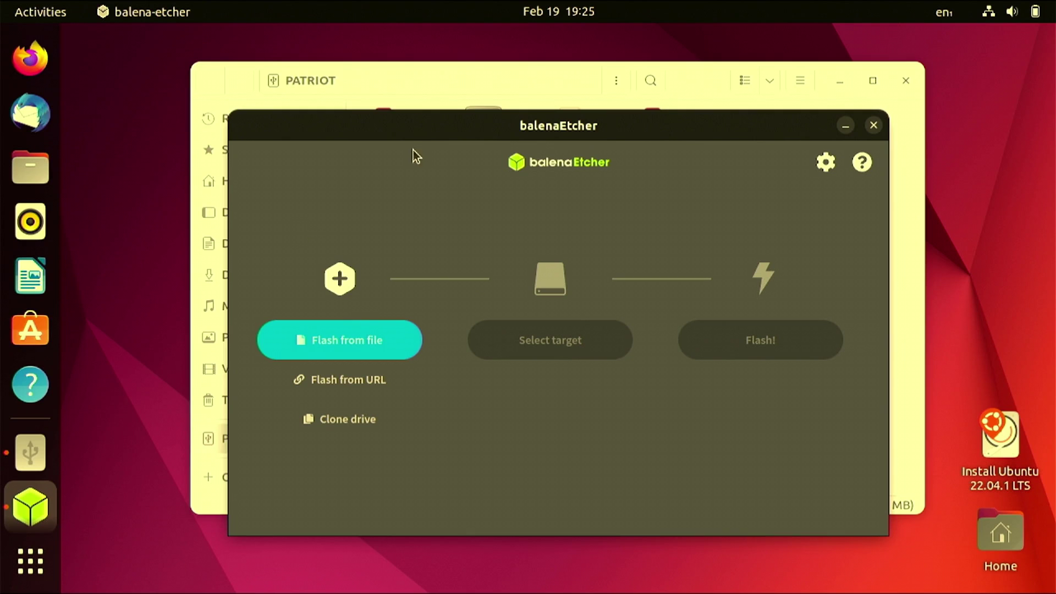
- Launch Terminal by searching 'term' in the application overview
{"action": "left_click", "coordinate": [31, 561]}
{"action": "type", "text": "term"}
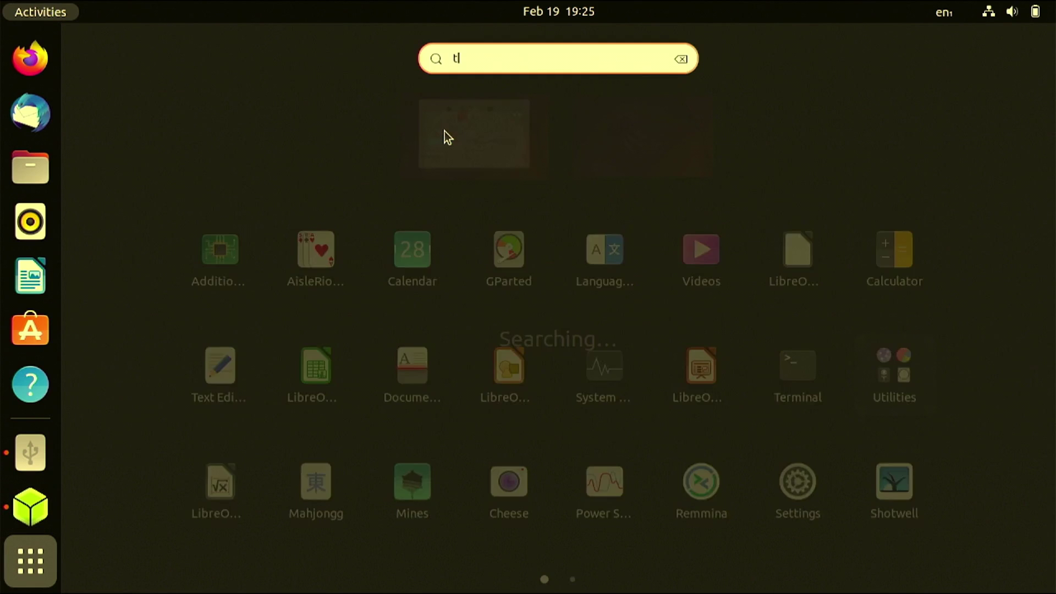
{"action": "left_click", "coordinate": [552, 145]}
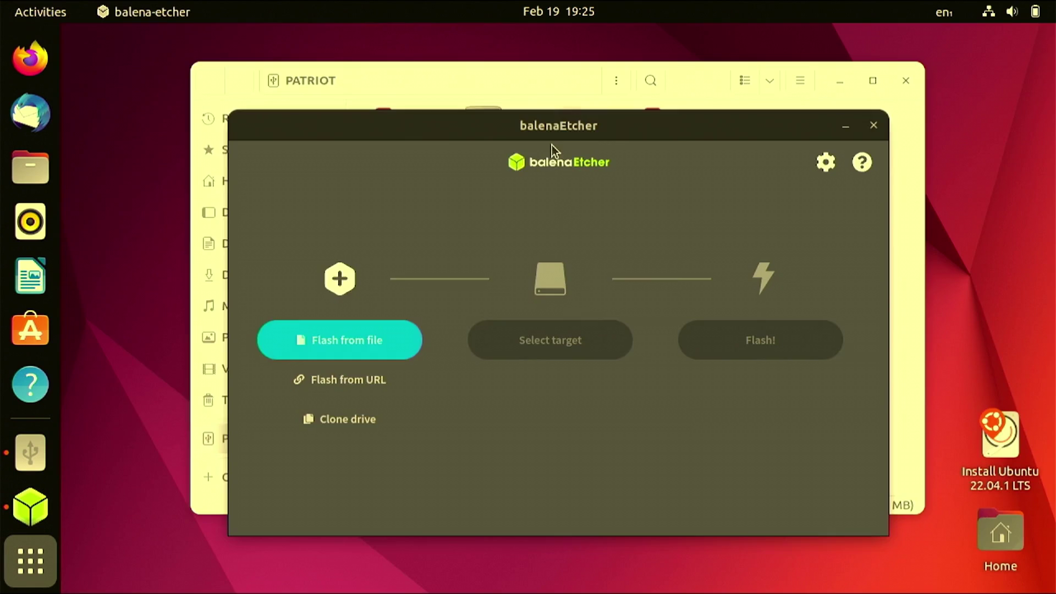
- List partitions with sudo fdisk -l, showing /dev/sda holds only a 7.5G swap partition
{"action": "type", "text": "fd"}
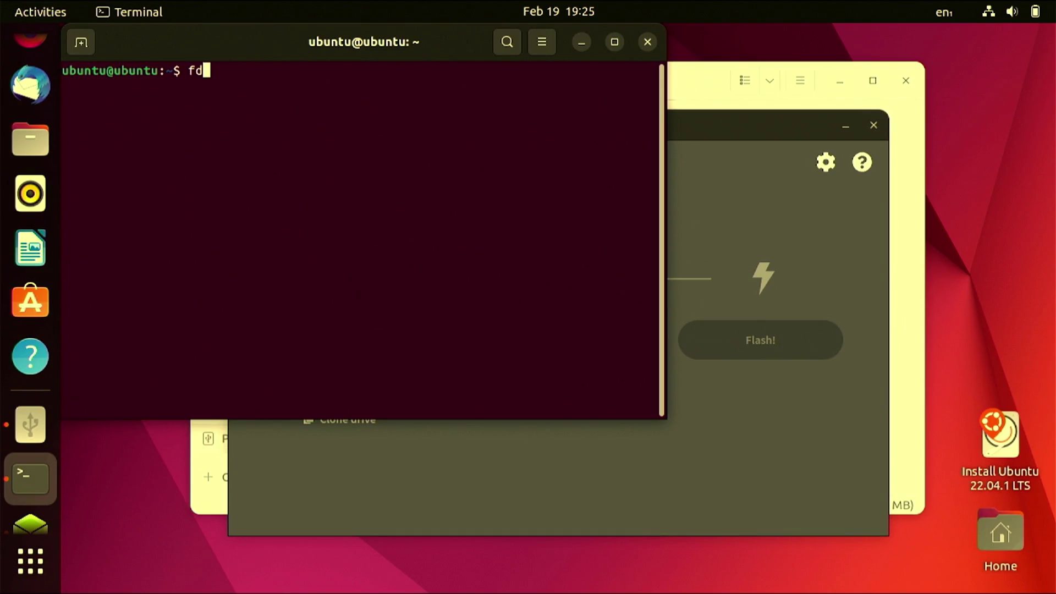
{"action": "type", "text": "isk -l"}
{"action": "key", "text": "Return"}
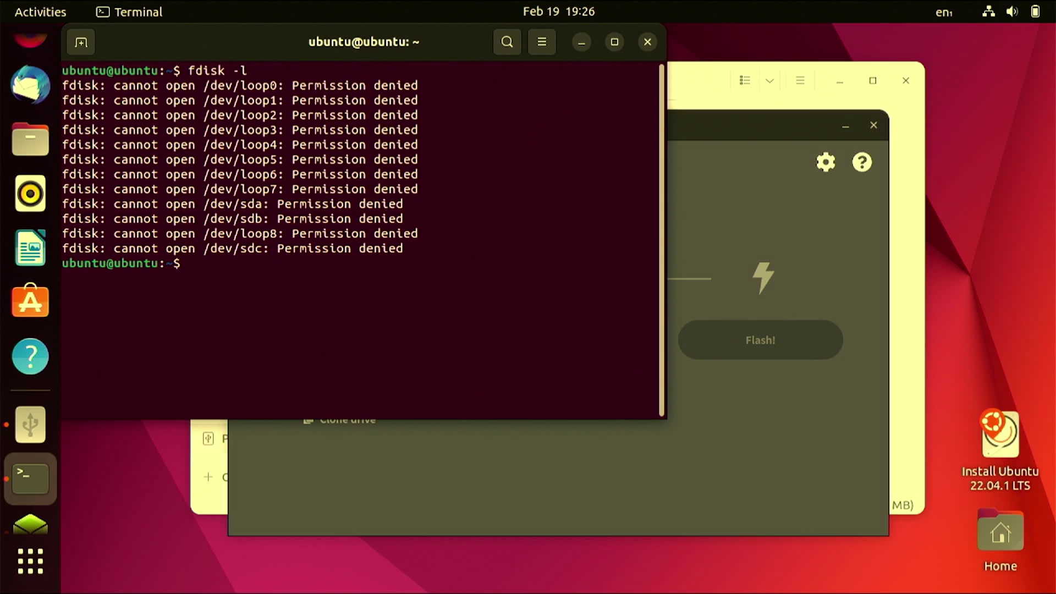
{"action": "type", "text": "sudo fdisk -l"}
{"action": "key", "text": "Return"}
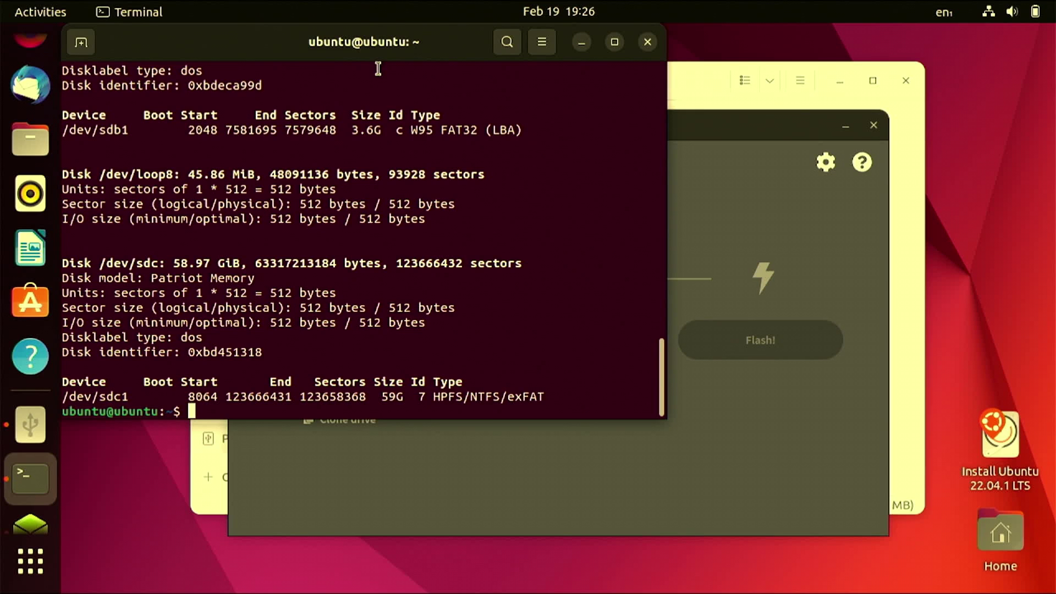
{"action": "scroll", "coordinate": [168, 297], "scroll_direction": "up", "scroll_amount": 9}
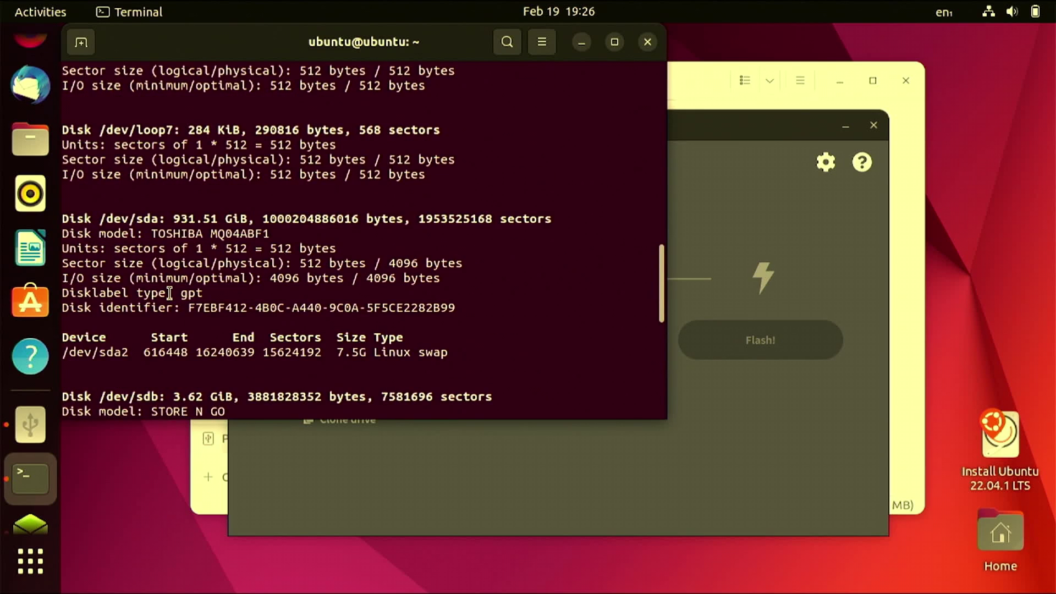
{"action": "scroll", "coordinate": [170, 293], "scroll_direction": "up", "scroll_amount": 4}
{"action": "scroll", "coordinate": [168, 291], "scroll_direction": "down", "scroll_amount": 6}
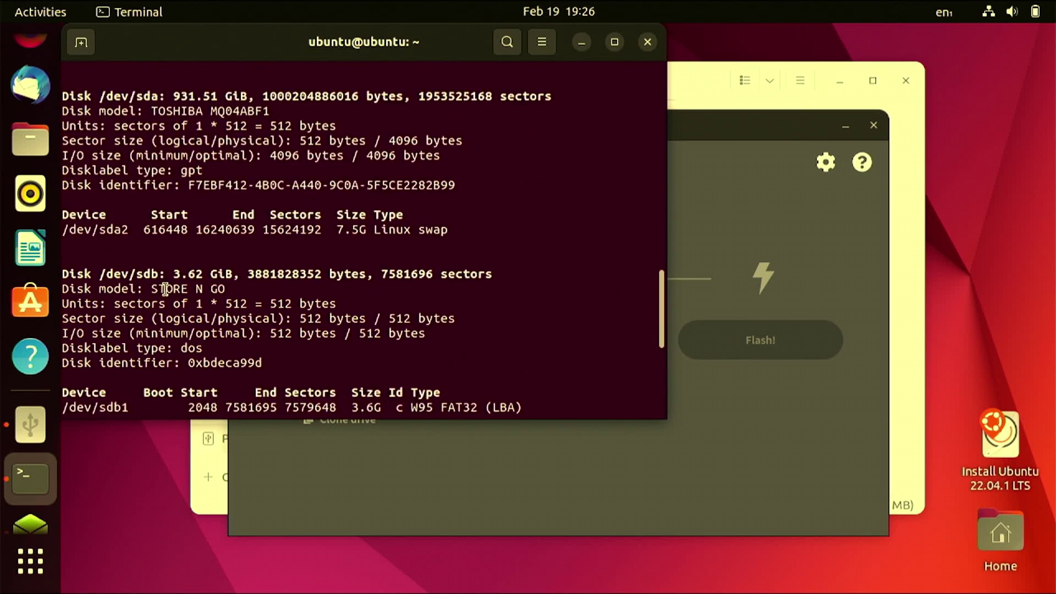
{"action": "scroll", "coordinate": [165, 289], "scroll_direction": "down", "scroll_amount": 6}
{"action": "type", "text": "sudo"}
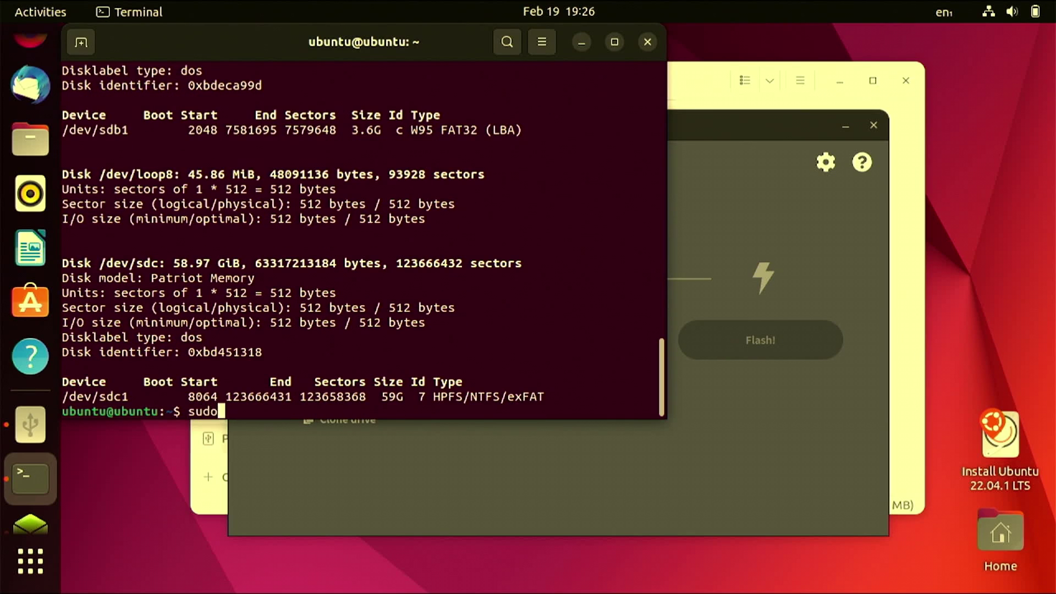
{"action": "type", "text": " fdisk /de"}
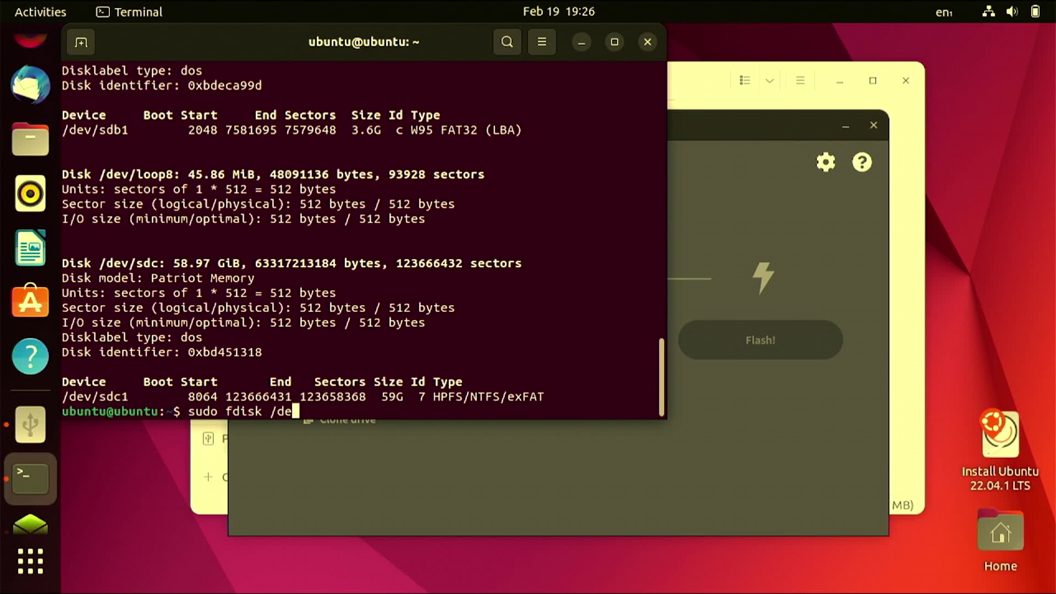
{"action": "type", "text": "v/sda"}
- In fdisk on /dev/sda, inspect and delete swap partition 2, then write the table
{"action": "key", "text": "Return"}
{"action": "type", "text": "i"}
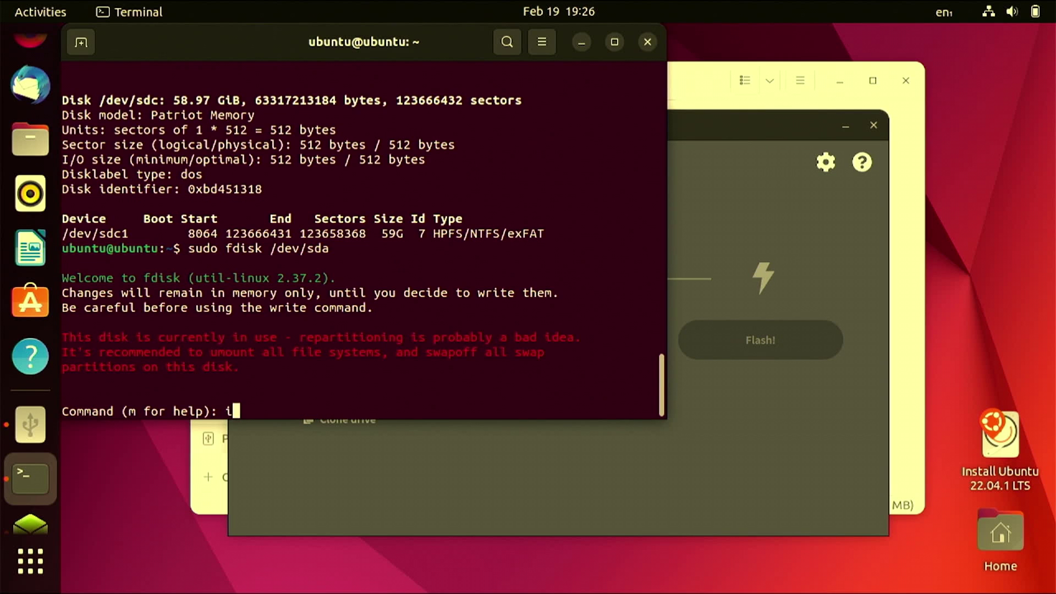
{"action": "key", "text": "Return"}
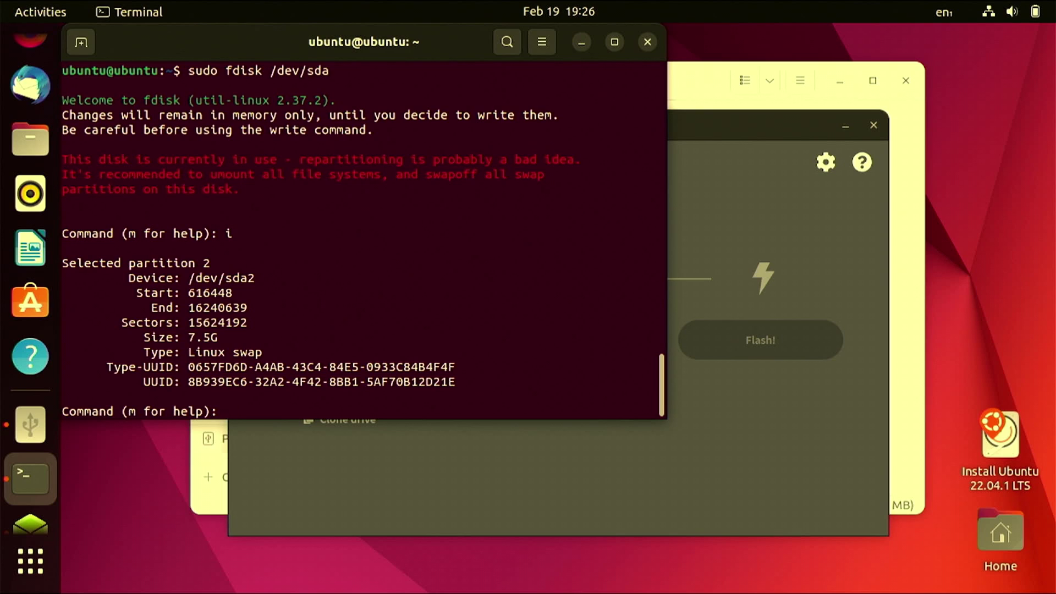
{"action": "type", "text": "d"}
{"action": "key", "text": "Return"}
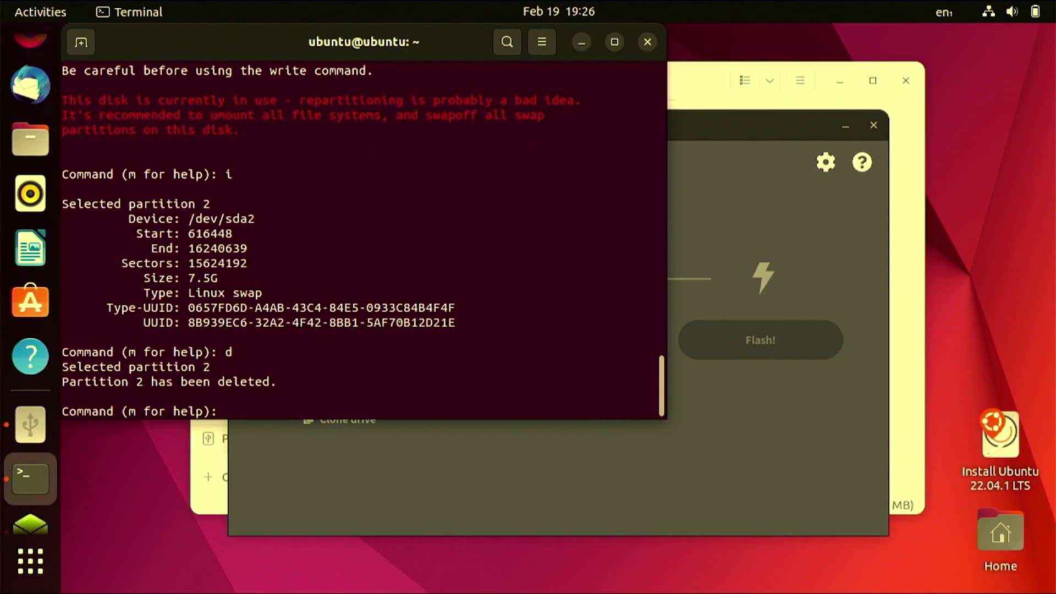
{"action": "type", "text": "w"}
{"action": "key", "text": "Return"}
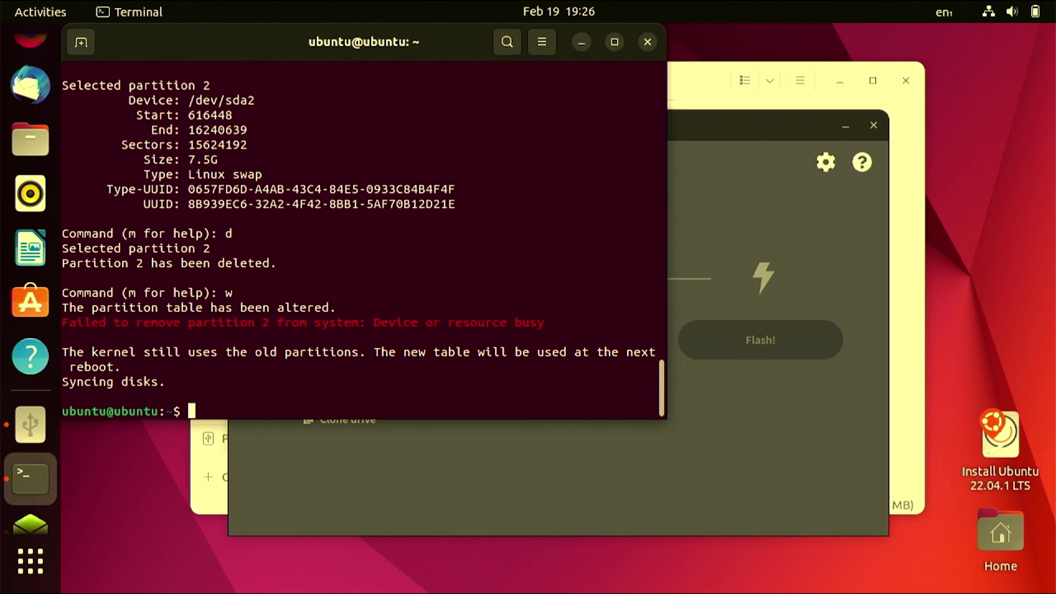
- Exit the terminal, returning to the application overview
{"action": "type", "text": "exit"}
{"action": "key", "text": "Return"}
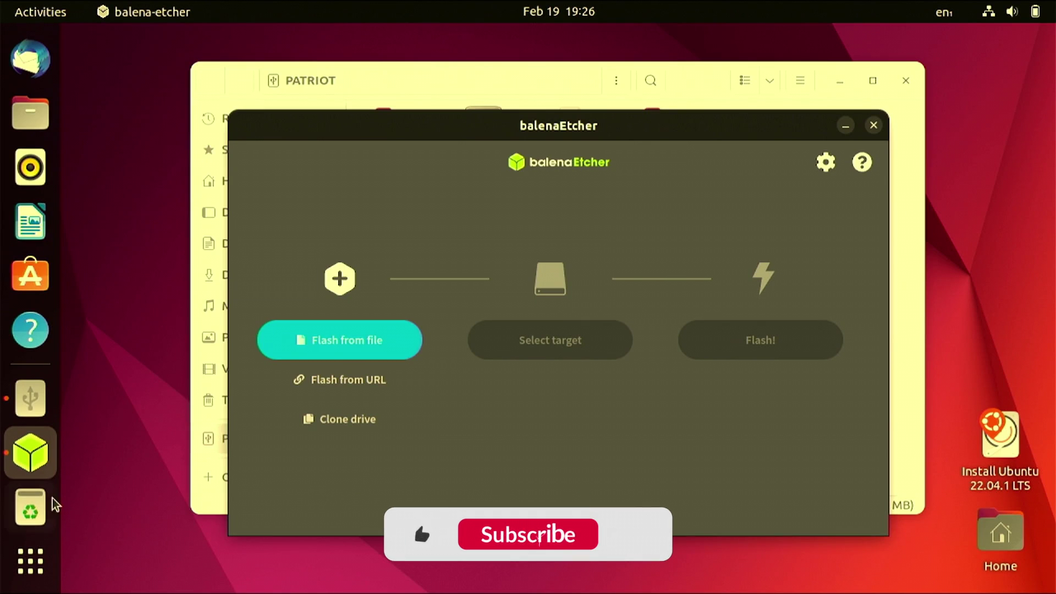
{"action": "left_click", "coordinate": [30, 561]}
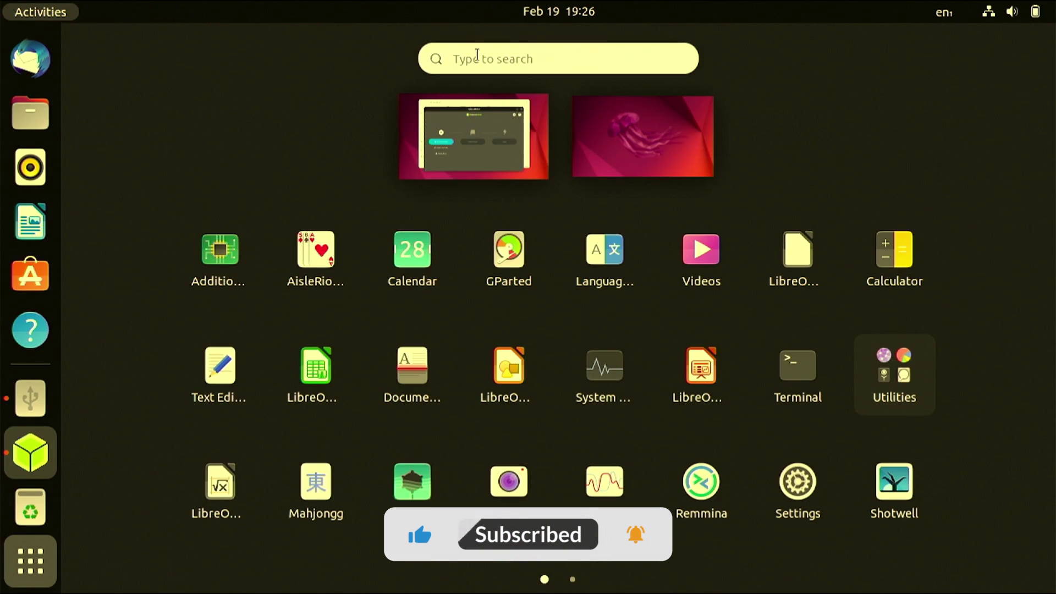
- Search 'gpa' and launch GParted, showing /dev/sda as 931.51 GiB unallocated
{"action": "left_click", "coordinate": [466, 57]}
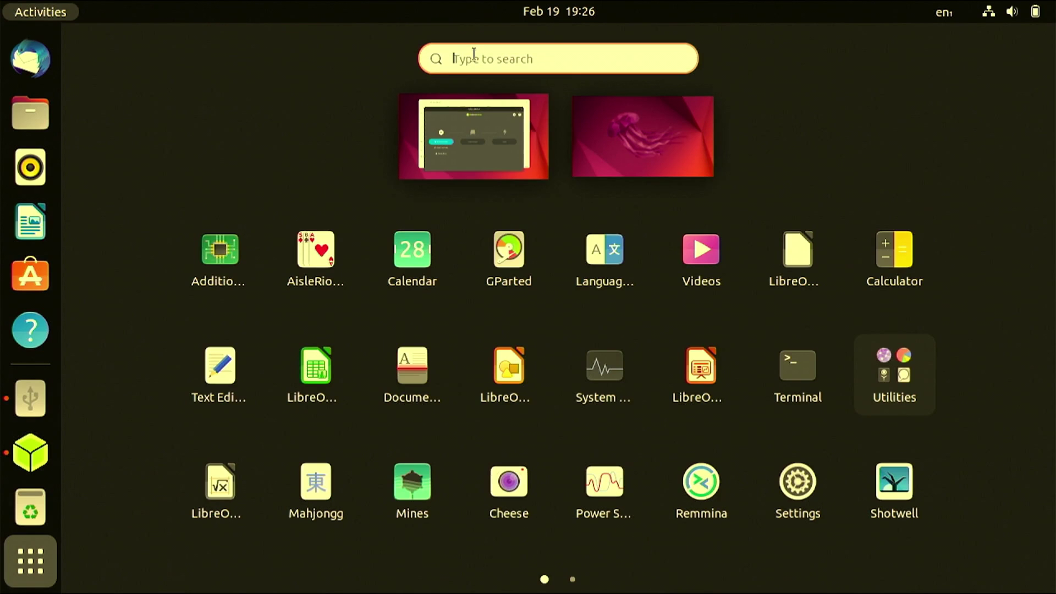
{"action": "type", "text": "gpa"}
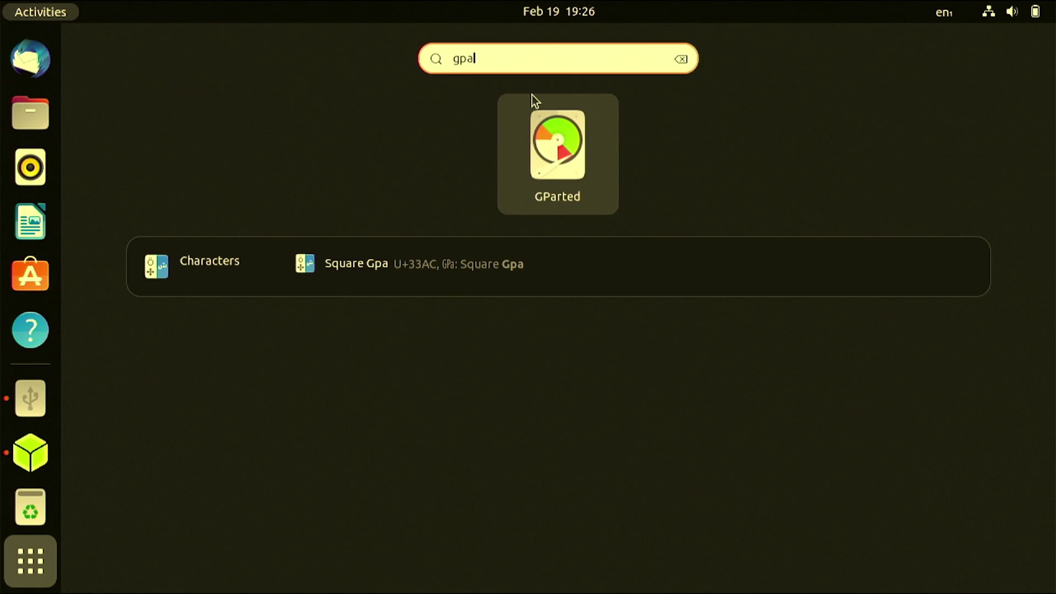
{"action": "left_click", "coordinate": [533, 99]}
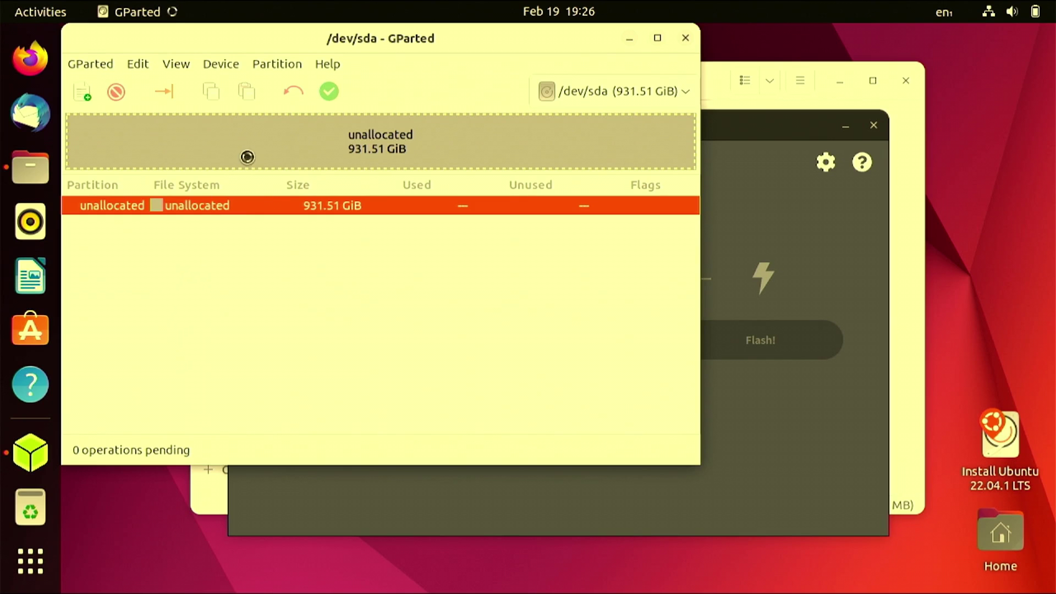
- Create one new partition filling all 931.51 GiB of /dev/sda and apply it
{"action": "right_click", "coordinate": [201, 207]}
{"action": "left_click", "coordinate": [236, 220]}
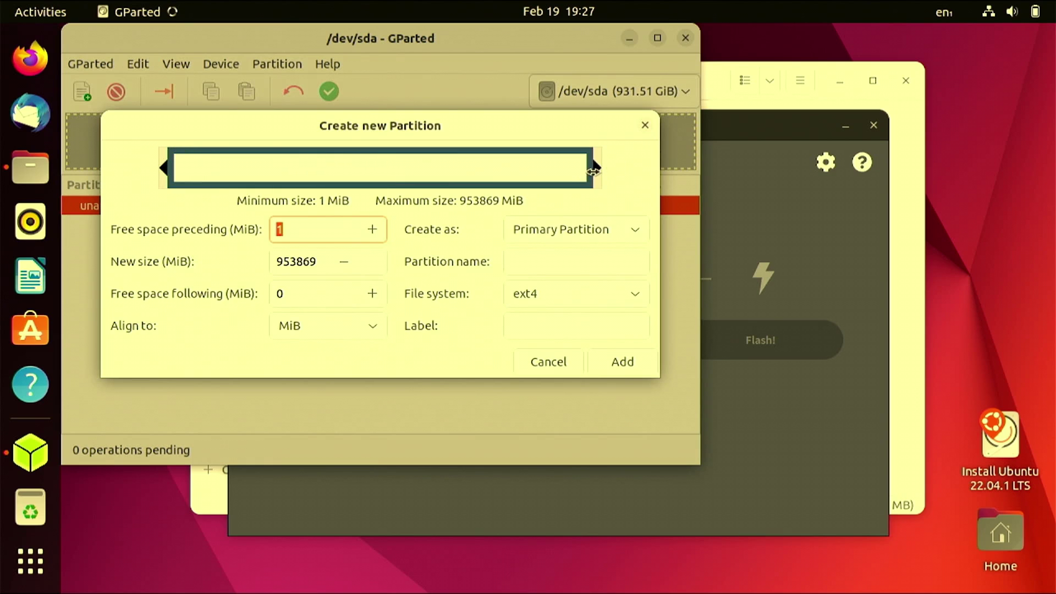
{"action": "left_click", "coordinate": [628, 365]}
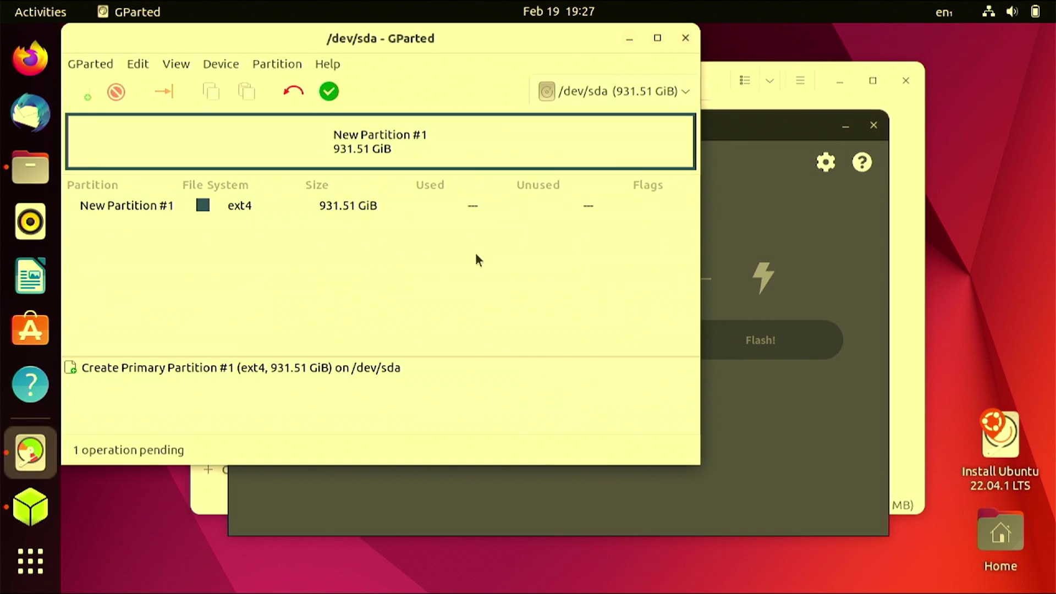
{"action": "left_click", "coordinate": [329, 94]}
{"action": "left_click", "coordinate": [501, 295]}
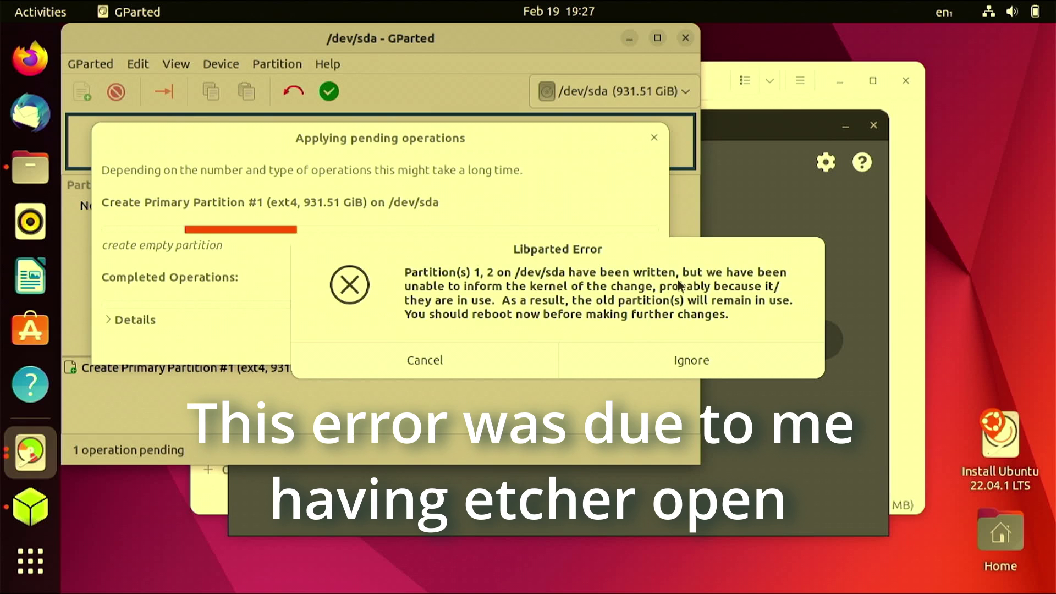
- Ignore the libparted errors, dismiss the error notices, and close GParted
{"action": "left_click", "coordinate": [693, 358]}
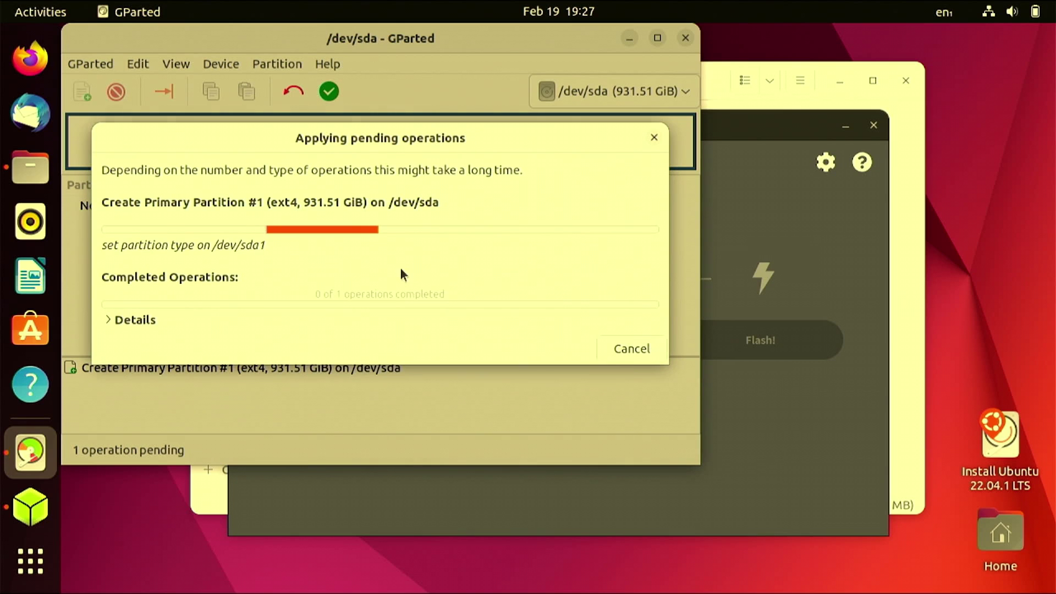
{"action": "left_click", "coordinate": [696, 362]}
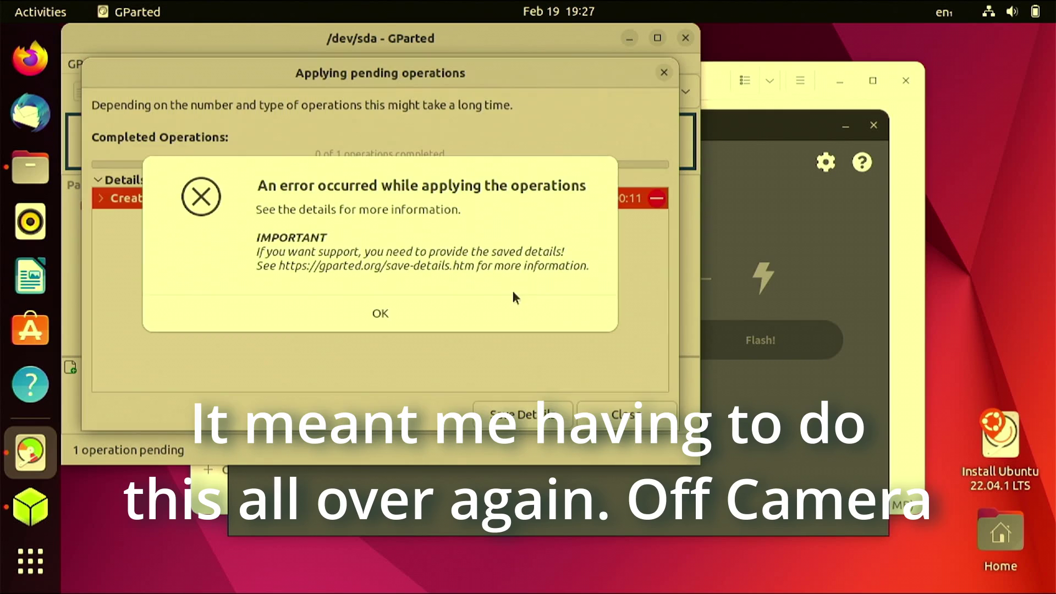
{"action": "left_click", "coordinate": [378, 308]}
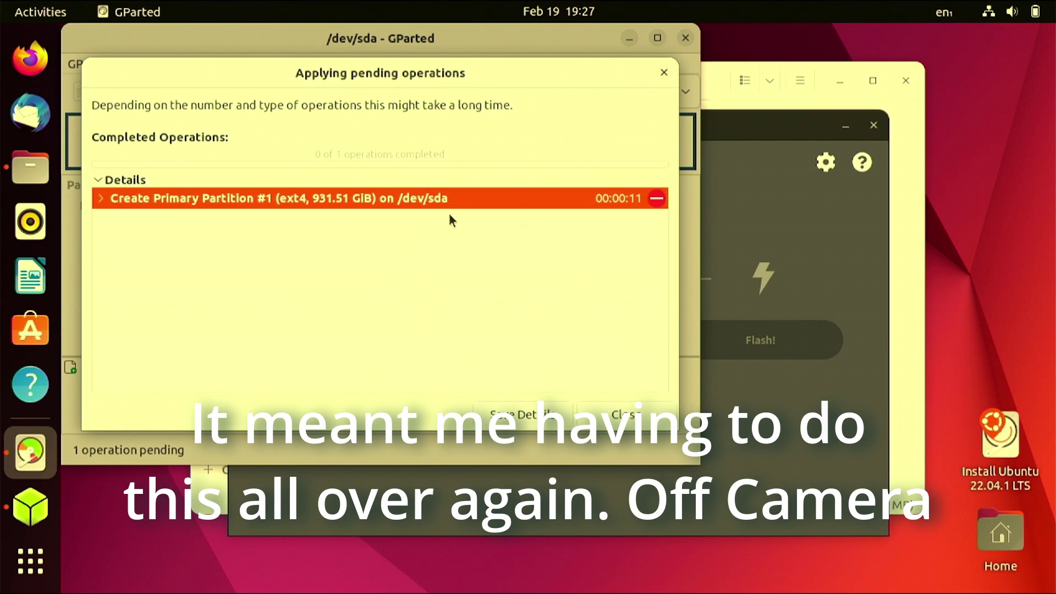
{"action": "left_click", "coordinate": [624, 414]}
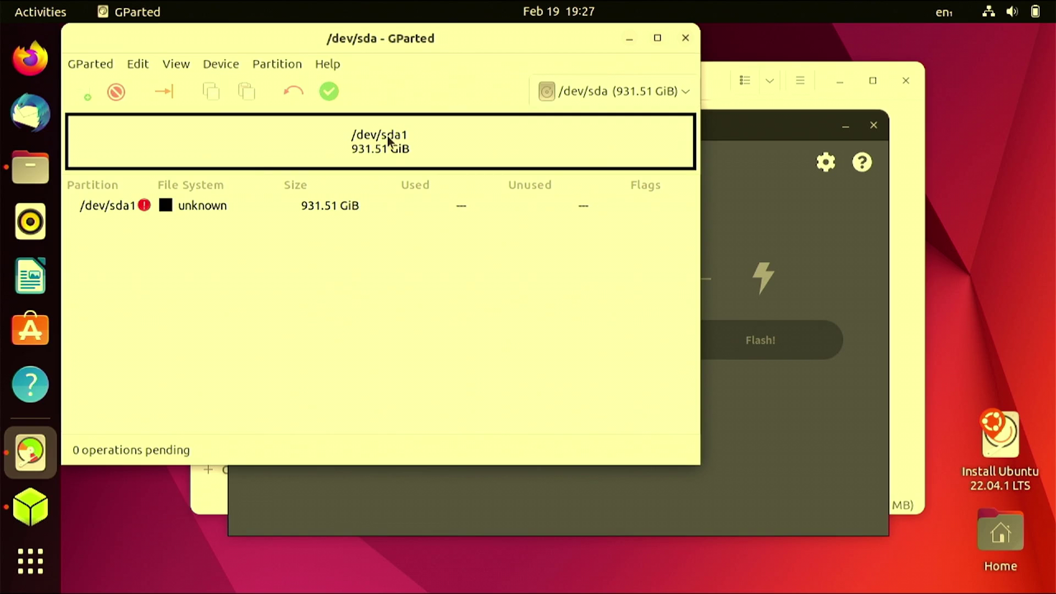
{"action": "left_click", "coordinate": [685, 38]}
{"action": "left_click", "coordinate": [384, 344]}
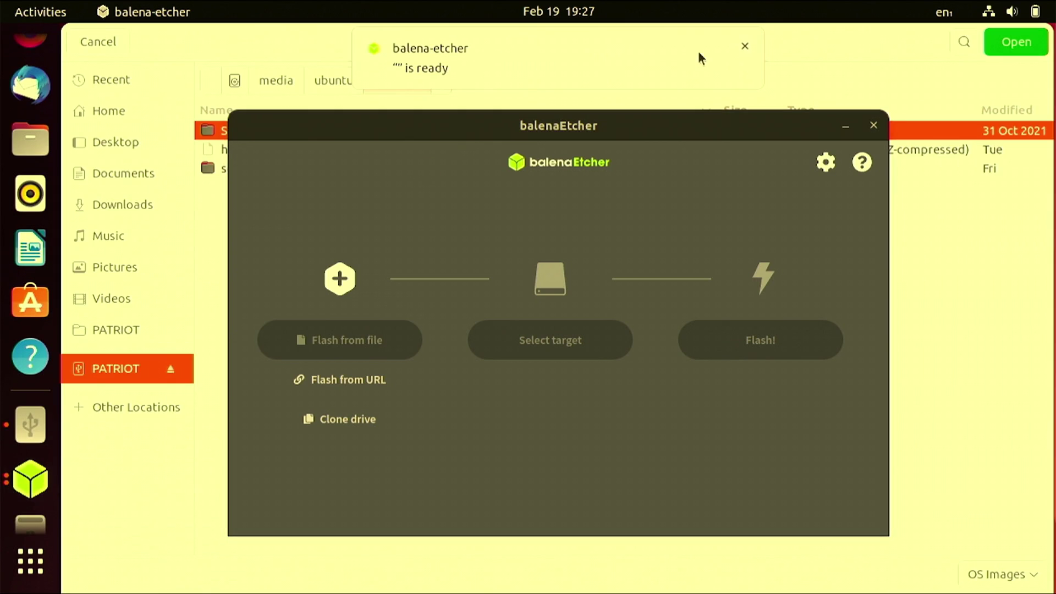
- Pick haos_generic-x86-64-9.5.img.xz from PATRIOT as the image to flash
{"action": "left_click", "coordinate": [745, 45]}
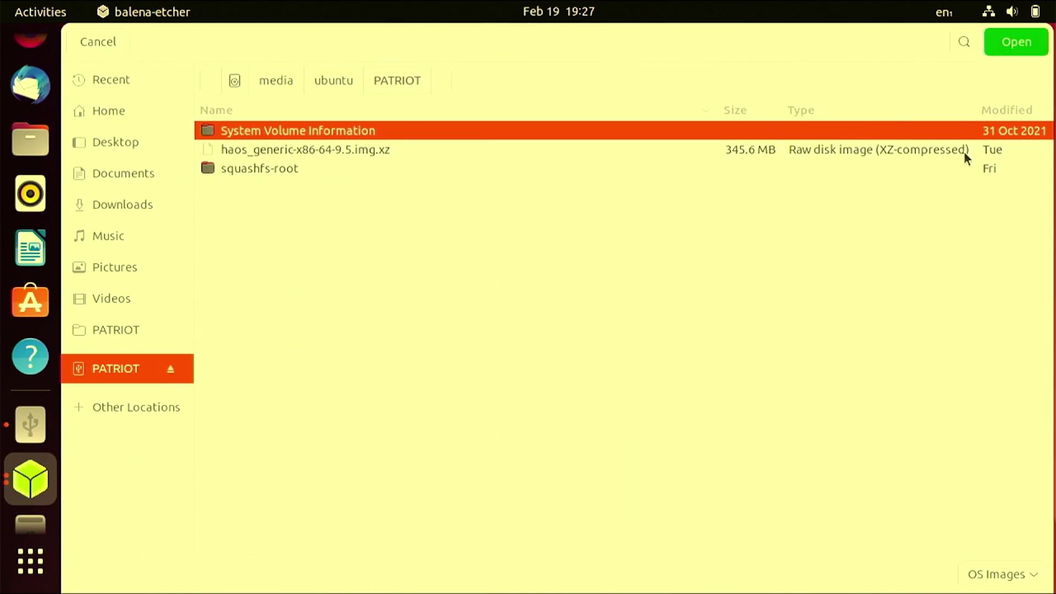
{"action": "left_click", "coordinate": [963, 151]}
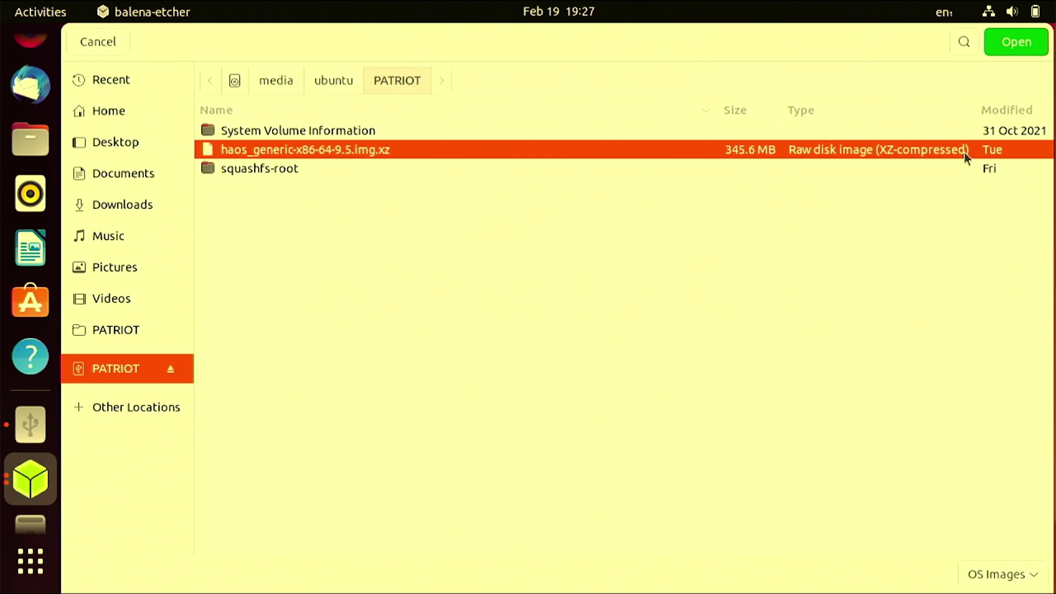
{"action": "left_click", "coordinate": [1012, 41]}
- Target the hidden 1 TB ATA TOSHIBA drive and start flashing, accepting the erase warning
{"action": "left_click", "coordinate": [570, 345]}
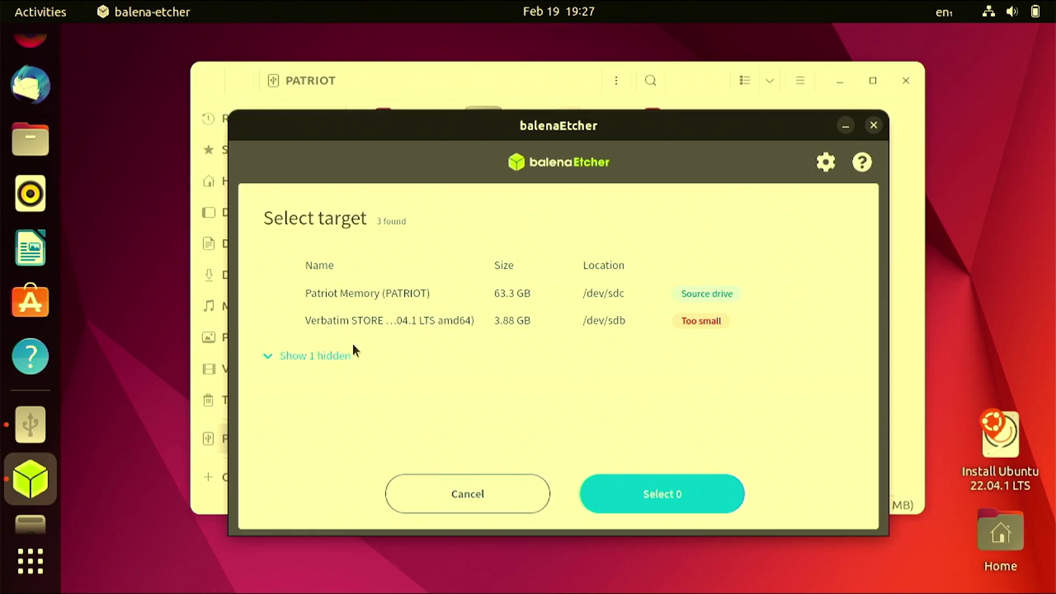
{"action": "left_click", "coordinate": [271, 365]}
{"action": "left_click", "coordinate": [283, 357]}
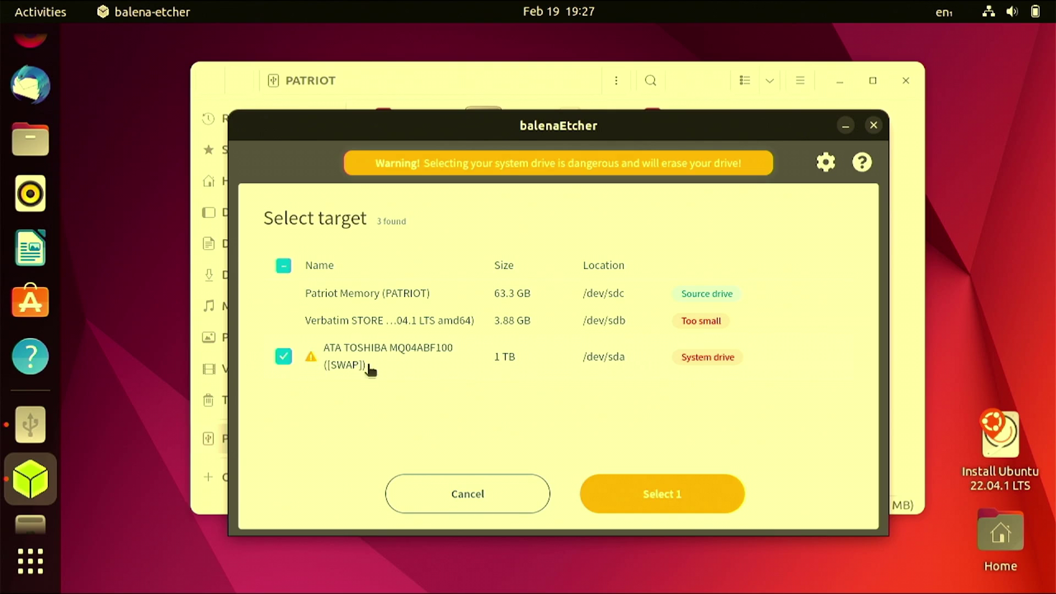
{"action": "left_click", "coordinate": [611, 499]}
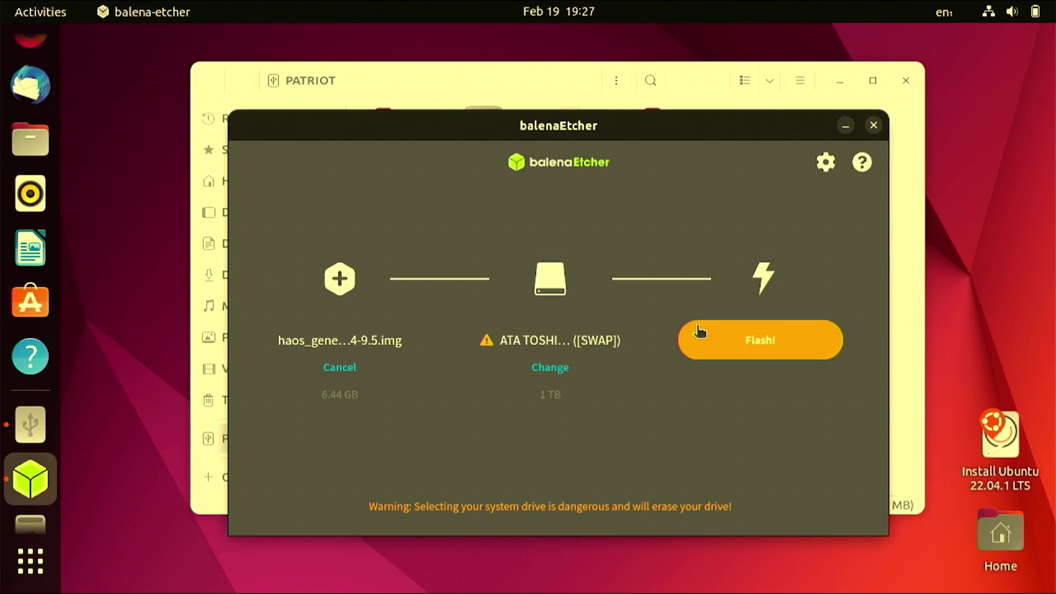
{"action": "left_click", "coordinate": [699, 331]}
{"action": "left_click", "coordinate": [484, 493]}
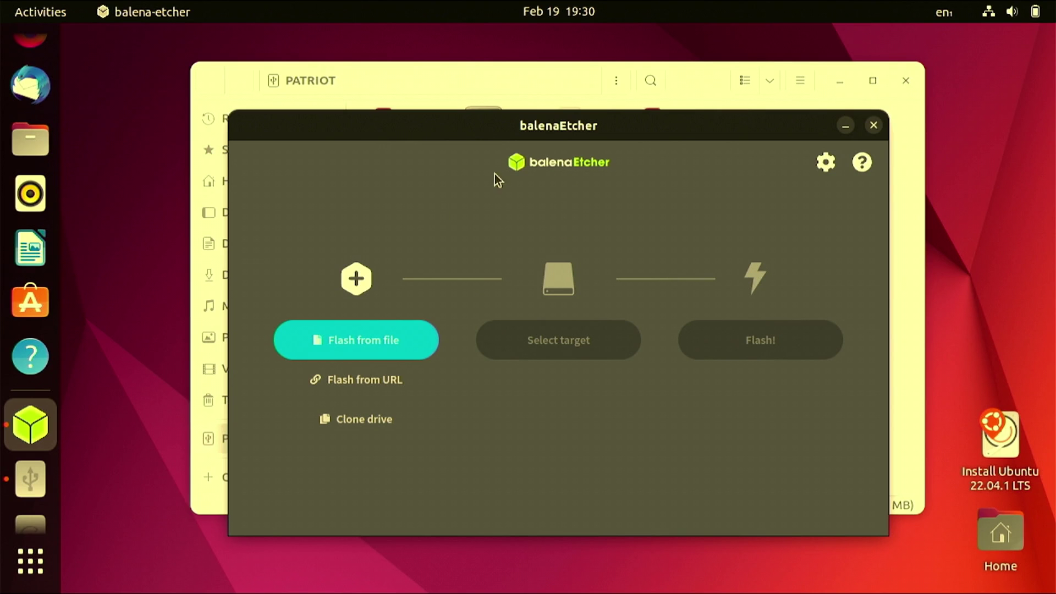
- Select the haos_generic-x86-64-9.5.img.xz image again in balenaEtcher
{"action": "left_click", "coordinate": [381, 348]}
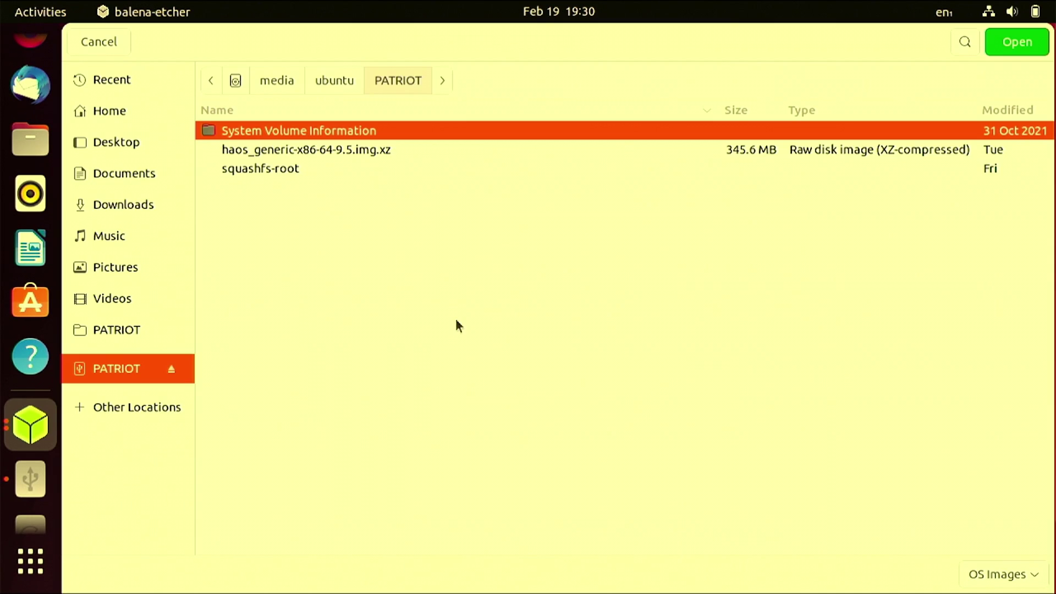
{"action": "left_click", "coordinate": [355, 153]}
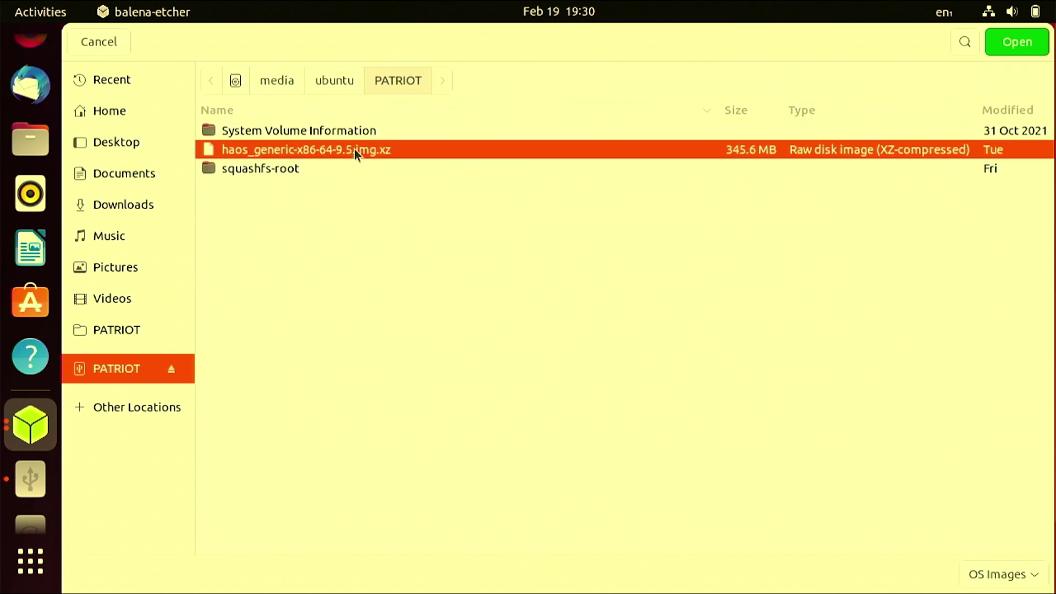
{"action": "left_click", "coordinate": [1014, 44]}
- Choose the hidden ATA TOSHIBA system drive as target and flash it, confirming the erase
{"action": "left_click", "coordinate": [572, 344]}
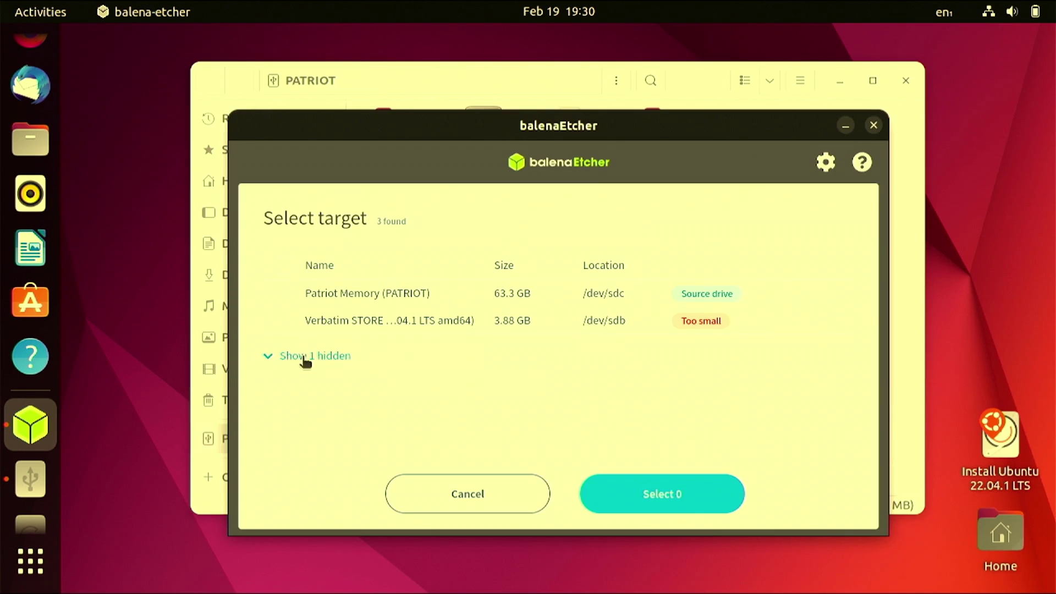
{"action": "left_click", "coordinate": [305, 358]}
{"action": "left_click", "coordinate": [391, 356]}
{"action": "left_click", "coordinate": [646, 491]}
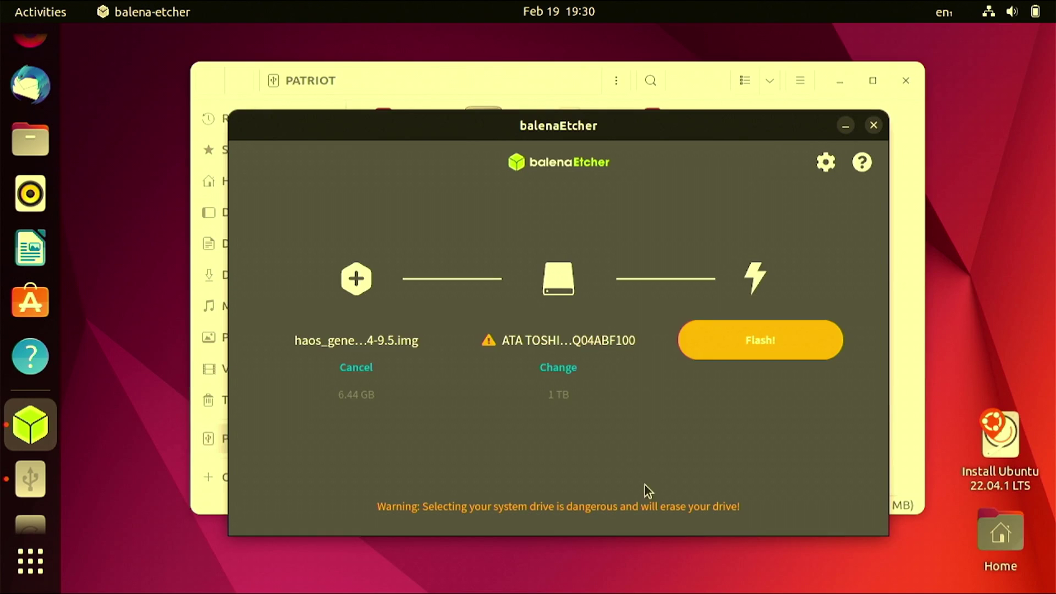
{"action": "left_click", "coordinate": [712, 353]}
{"action": "left_click", "coordinate": [460, 496]}
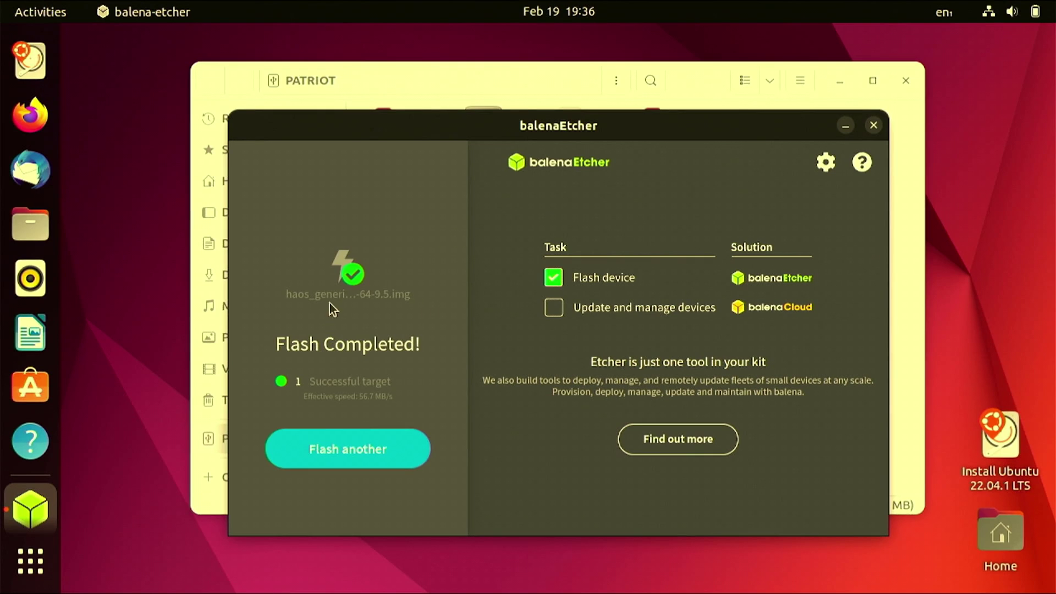
- Close balenaEtcher and the PATRIOT file window
{"action": "left_click", "coordinate": [874, 126]}
{"action": "left_click", "coordinate": [622, 289]}
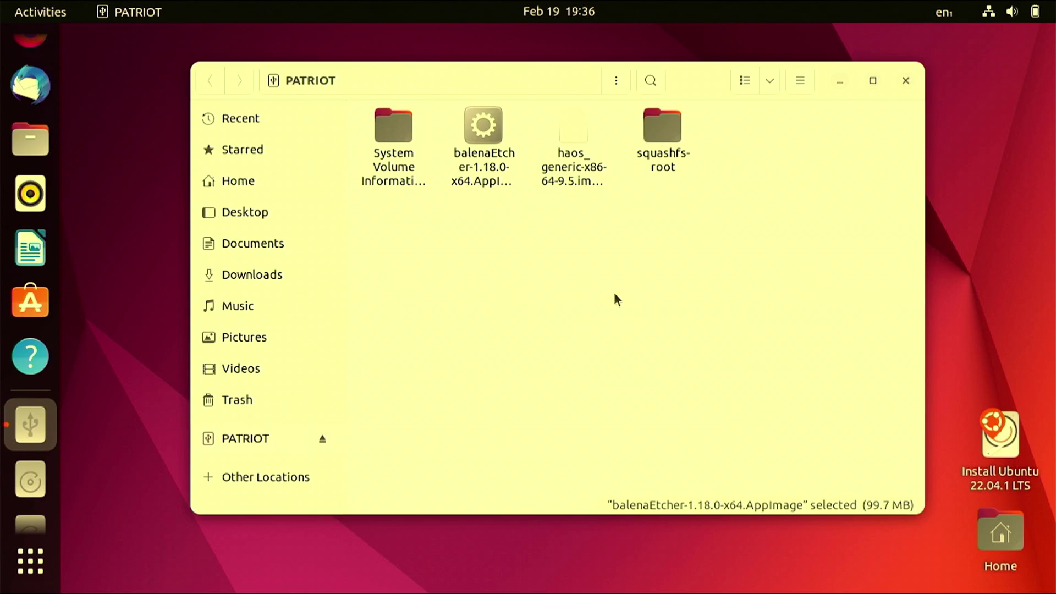
{"action": "left_click", "coordinate": [906, 81]}
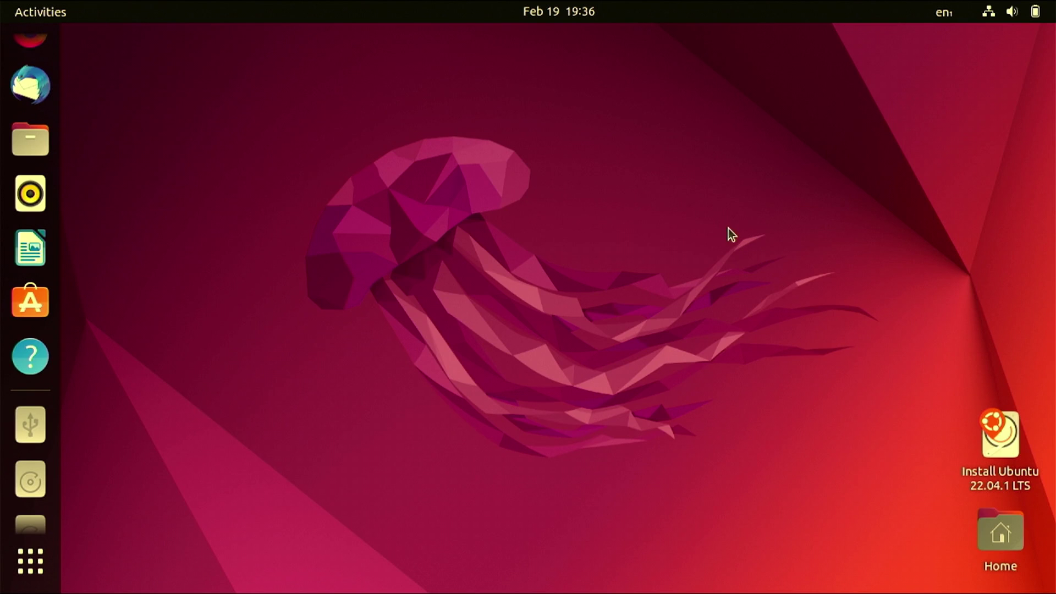
- Restart the computer from the system menu's Power Off / Log Out options
{"action": "left_click", "coordinate": [1019, 17]}
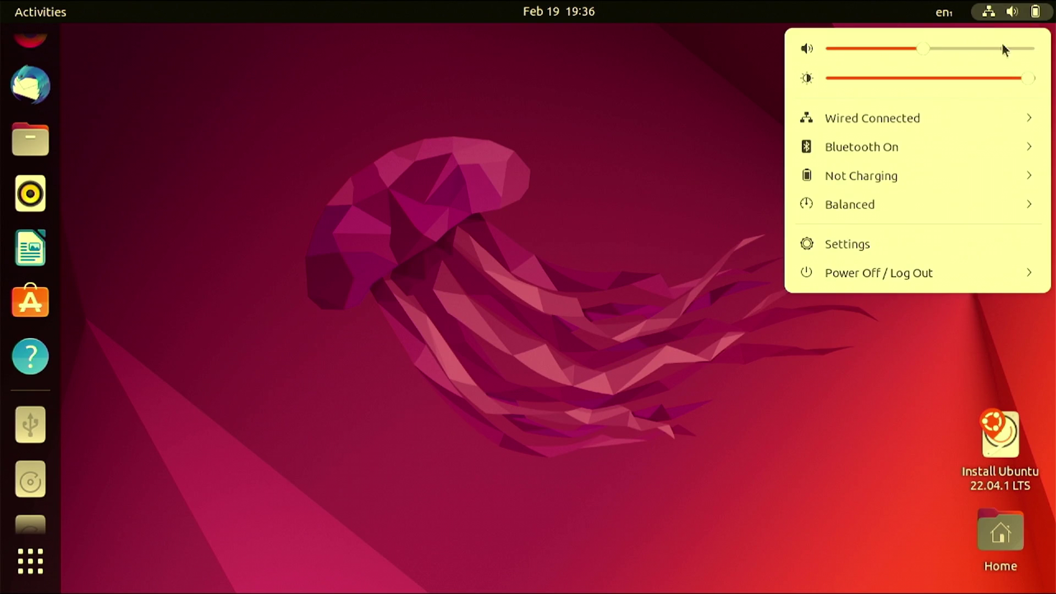
{"action": "left_click", "coordinate": [900, 273]}
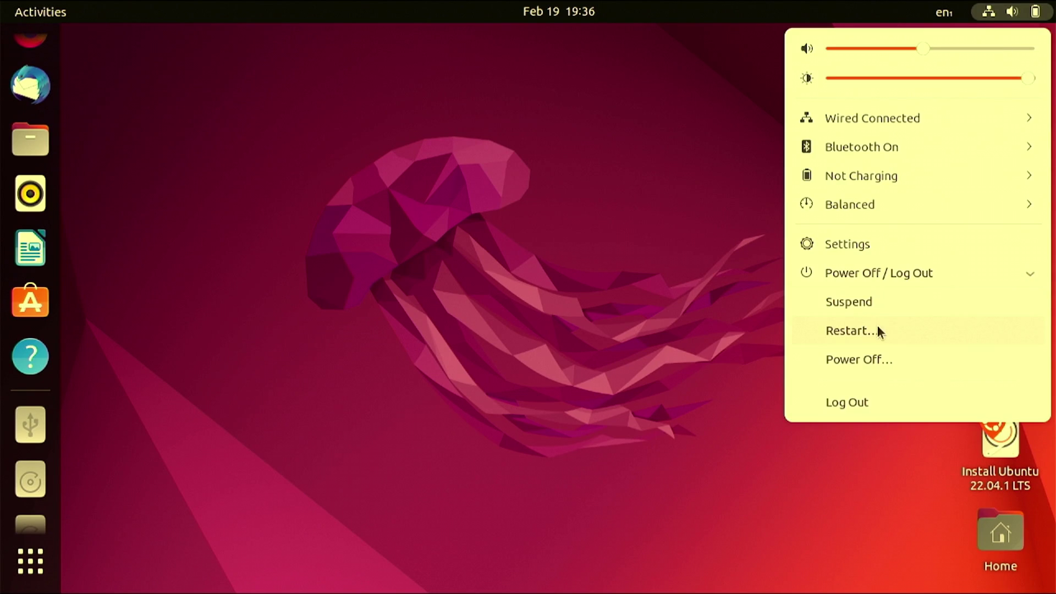
{"action": "left_click", "coordinate": [877, 326]}
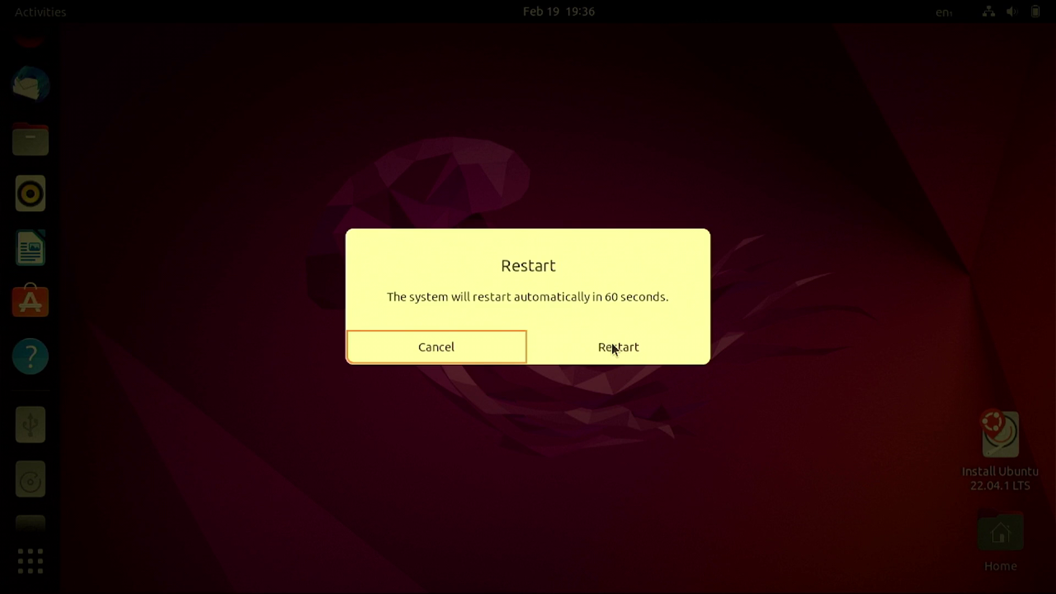
{"action": "left_click", "coordinate": [613, 344]}
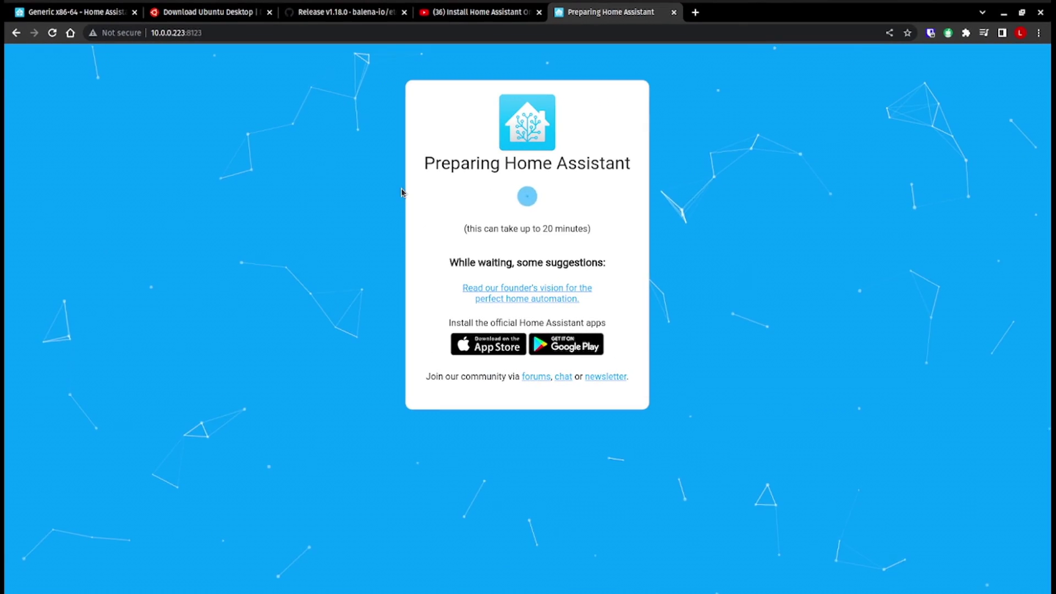
- Select the address of the Preparing Home Assistant page at 10.0.0.223:8123
{"action": "left_click", "coordinate": [235, 34]}
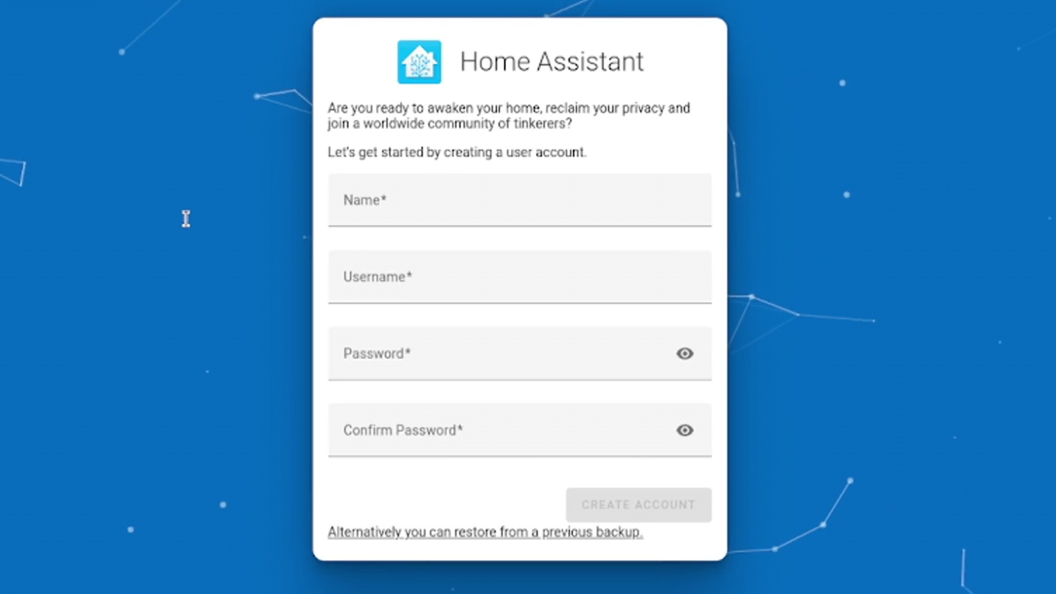
- Create the first user account with name test, entering and confirming its password
{"action": "left_click", "coordinate": [427, 200]}
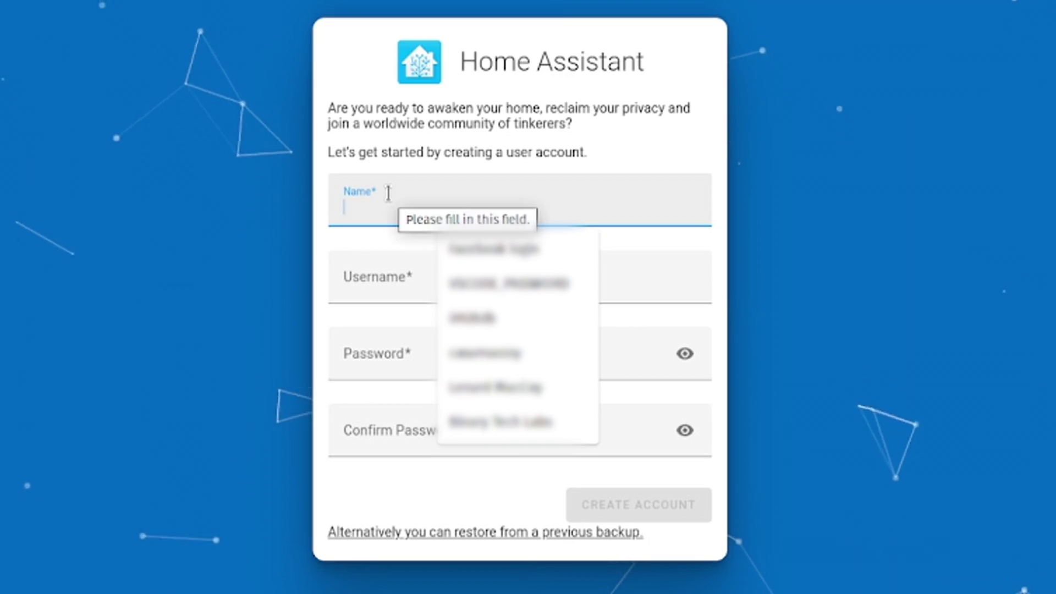
{"action": "type", "text": "test"}
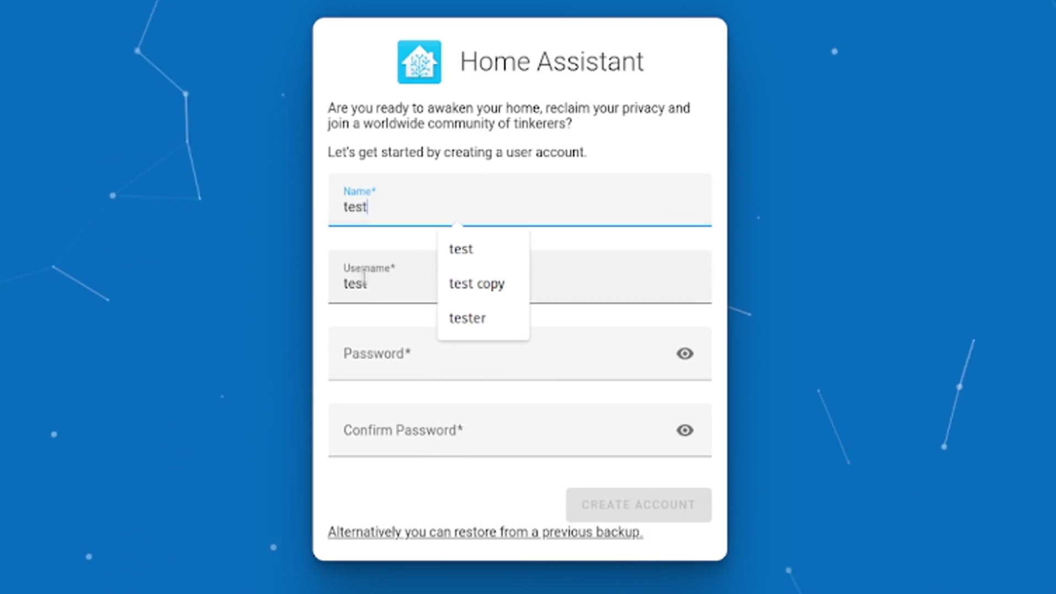
{"action": "left_click", "coordinate": [381, 281]}
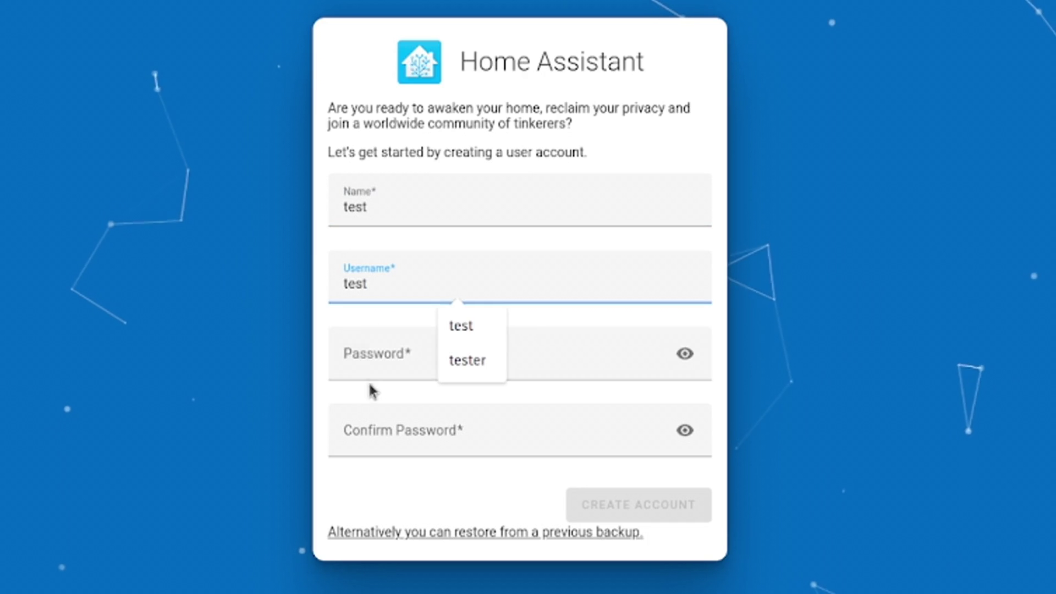
{"action": "left_click", "coordinate": [387, 358]}
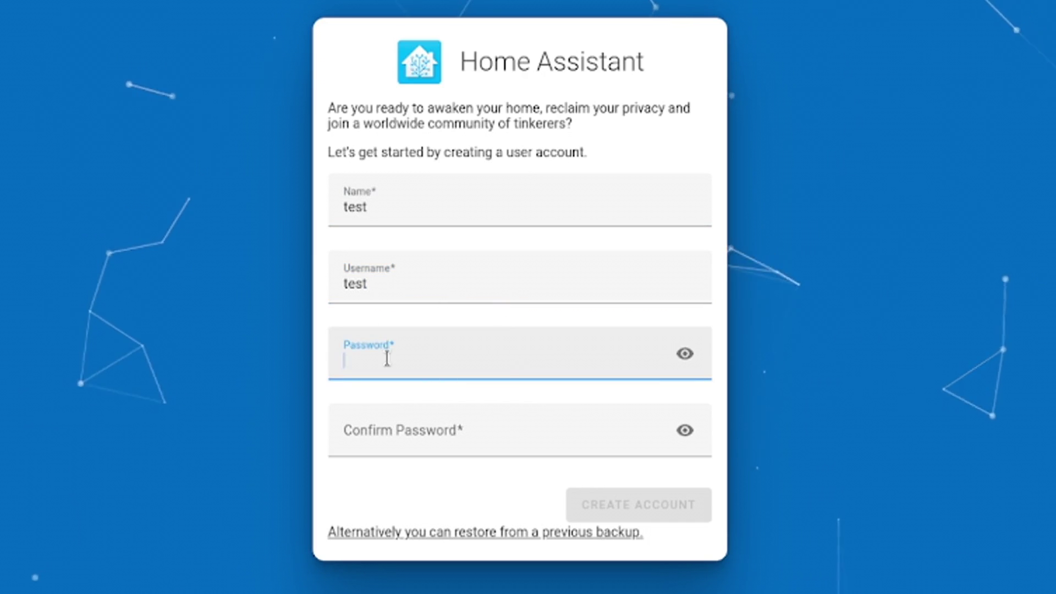
{"action": "type", "text": "test"}
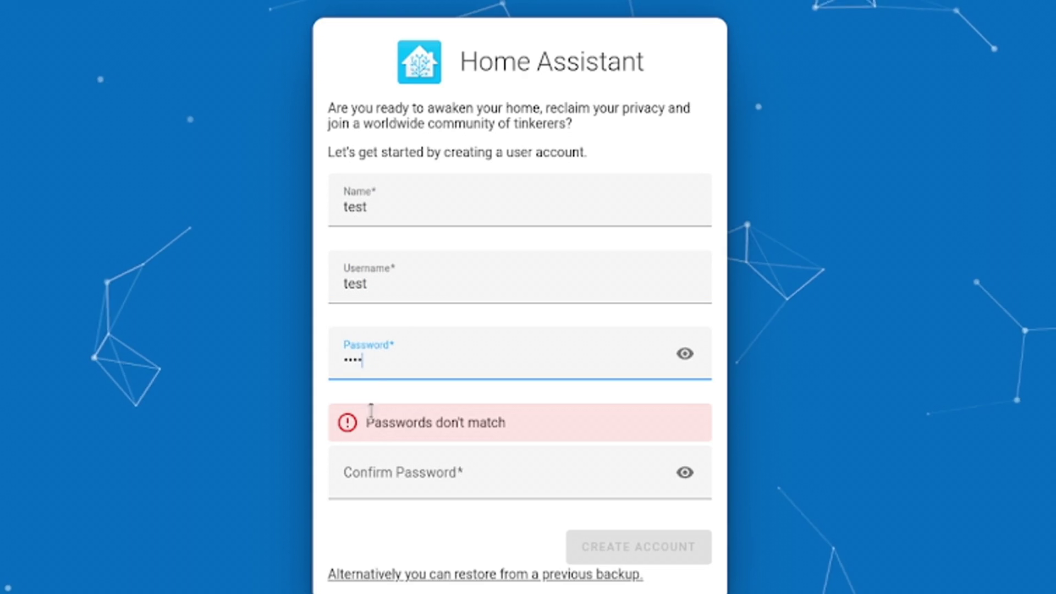
{"action": "left_click", "coordinate": [378, 481]}
{"action": "type", "text": "test"}
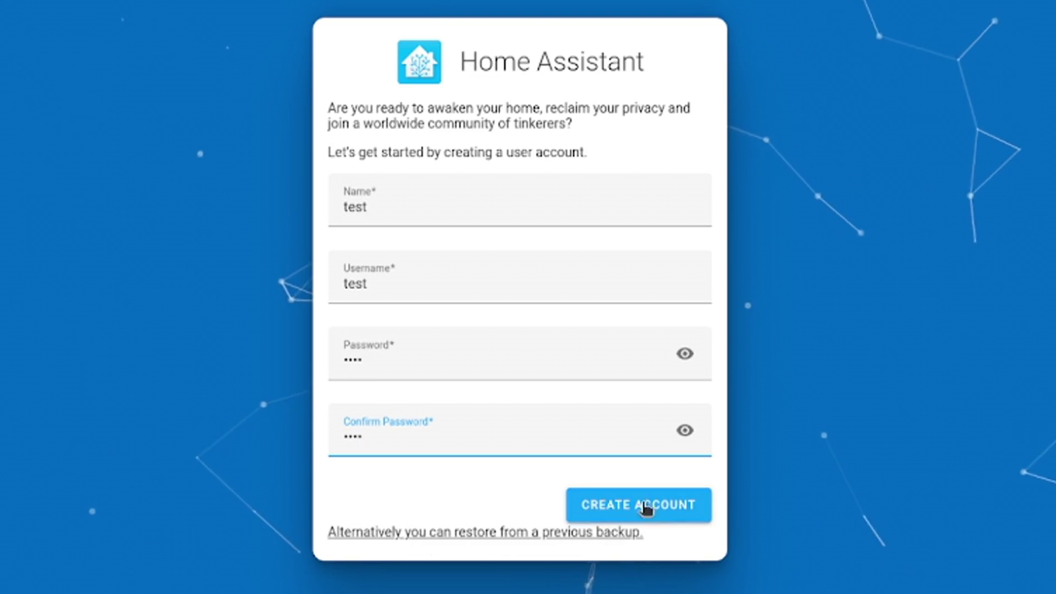
{"action": "left_click", "coordinate": [682, 505]}
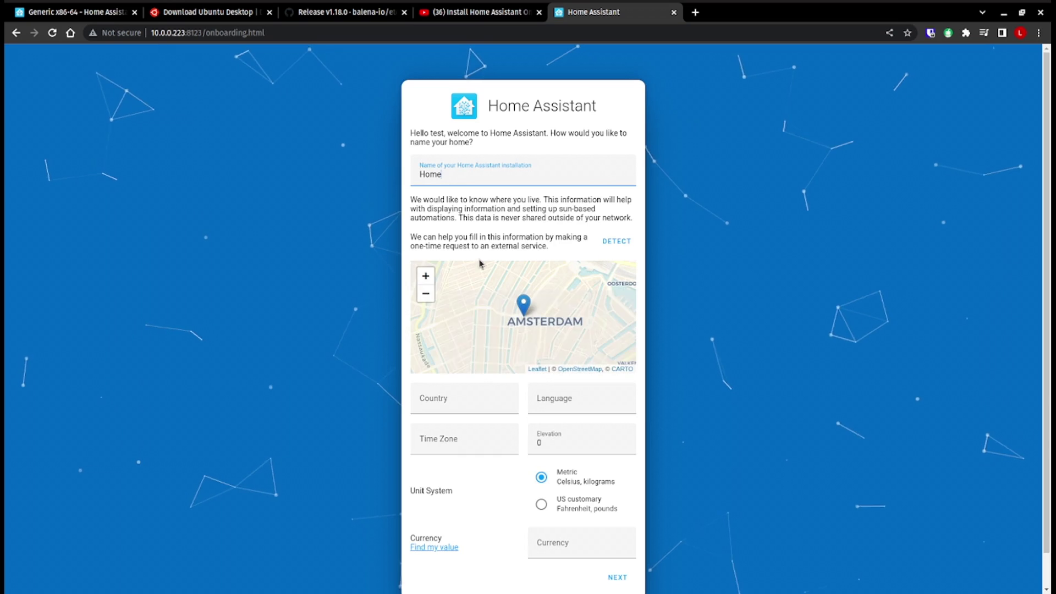
- Dismiss the failed-to-save error and set the home's country to CV
{"action": "left_click", "coordinate": [621, 575]}
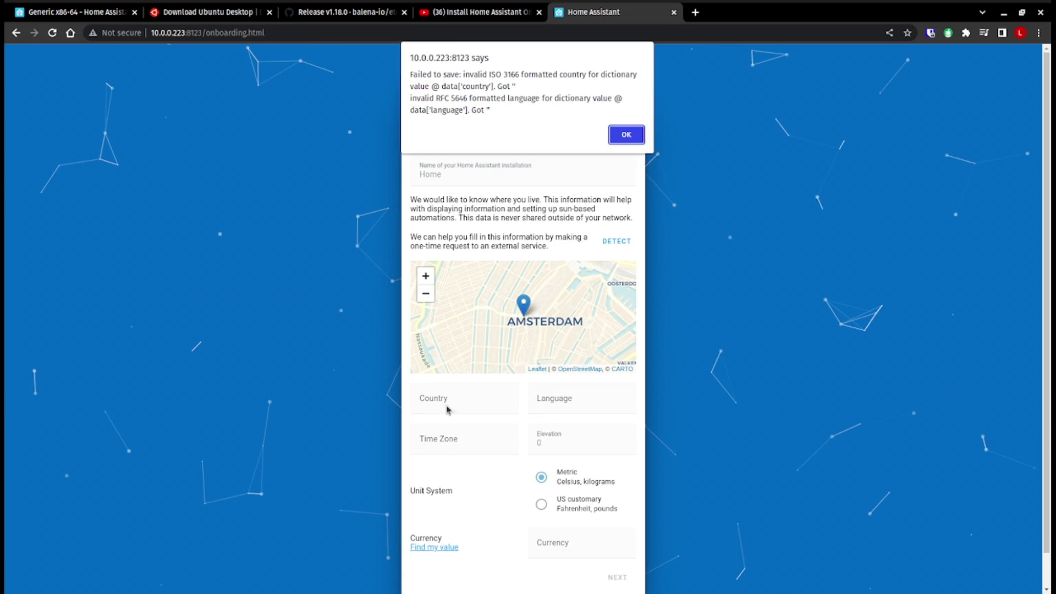
{"action": "left_click", "coordinate": [623, 136]}
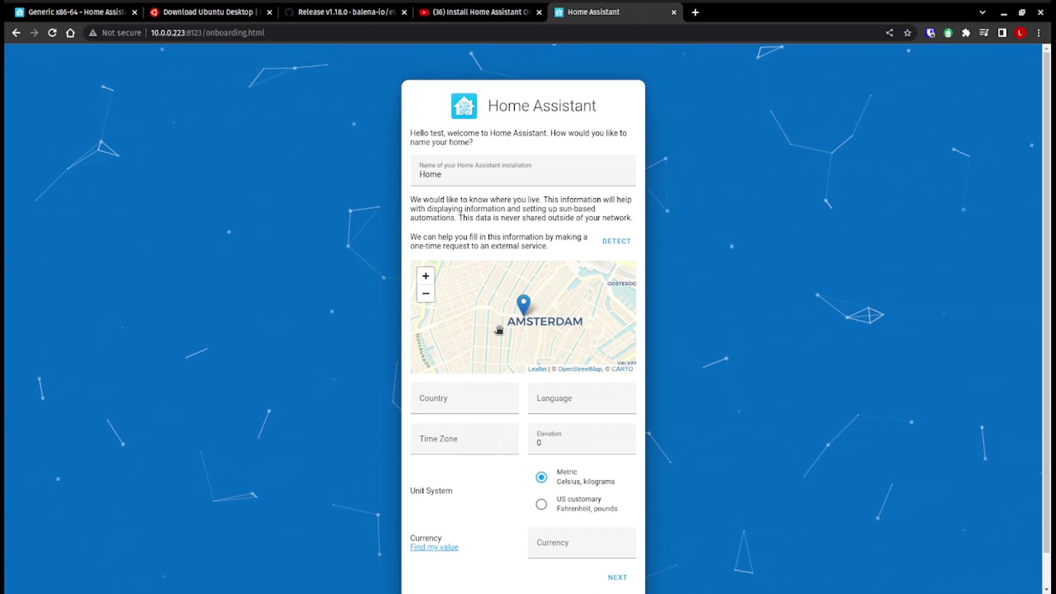
{"action": "scroll", "coordinate": [497, 328], "scroll_direction": "down", "scroll_amount": 1}
{"action": "left_click", "coordinate": [456, 402]}
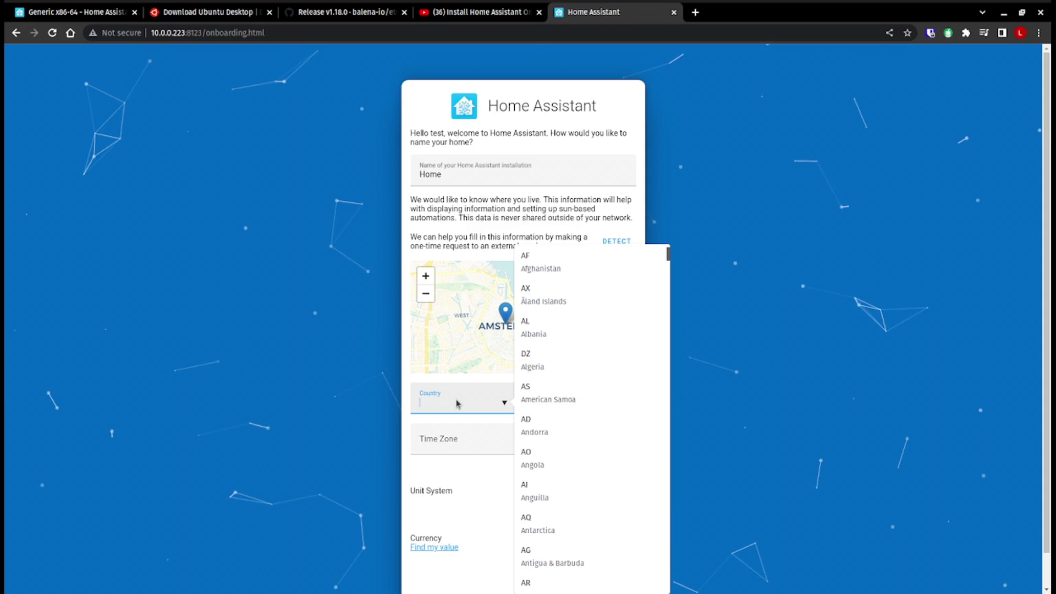
{"action": "scroll", "coordinate": [595, 415], "scroll_direction": "down", "scroll_amount": 10}
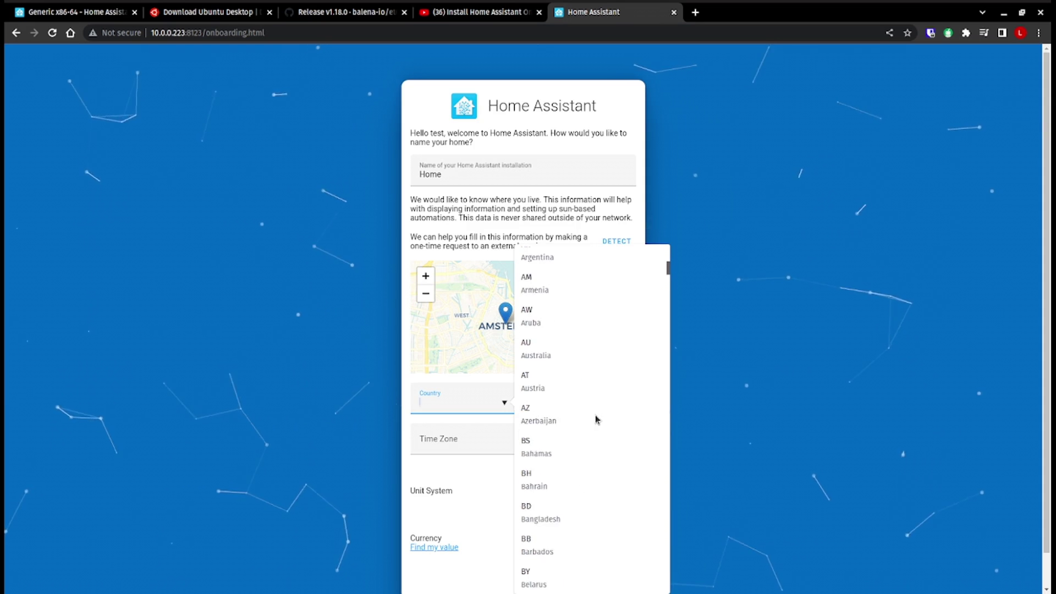
{"action": "scroll", "coordinate": [595, 415], "scroll_direction": "down", "scroll_amount": 12}
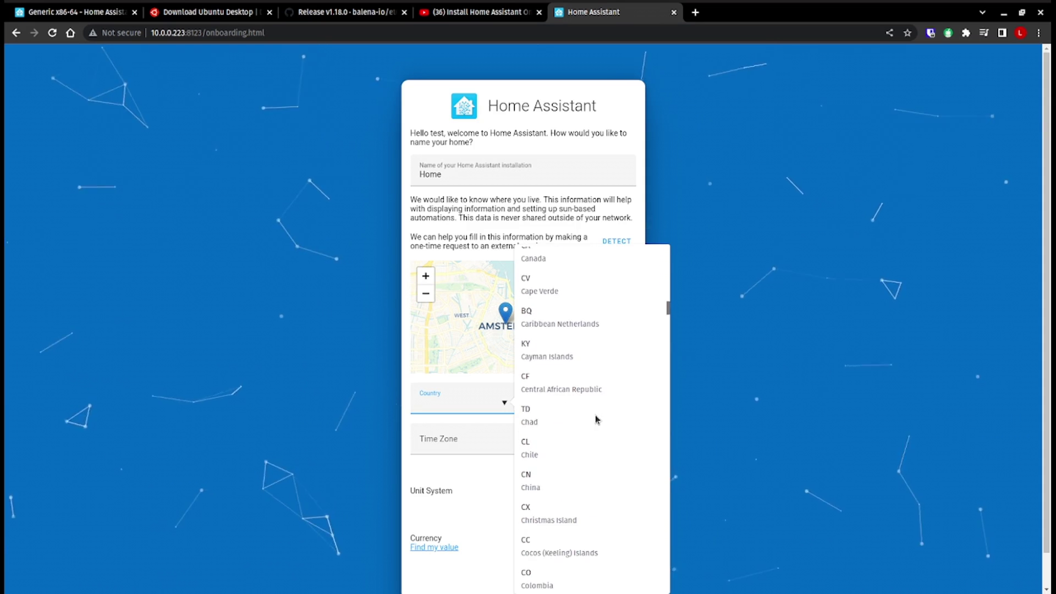
{"action": "left_click", "coordinate": [591, 294]}
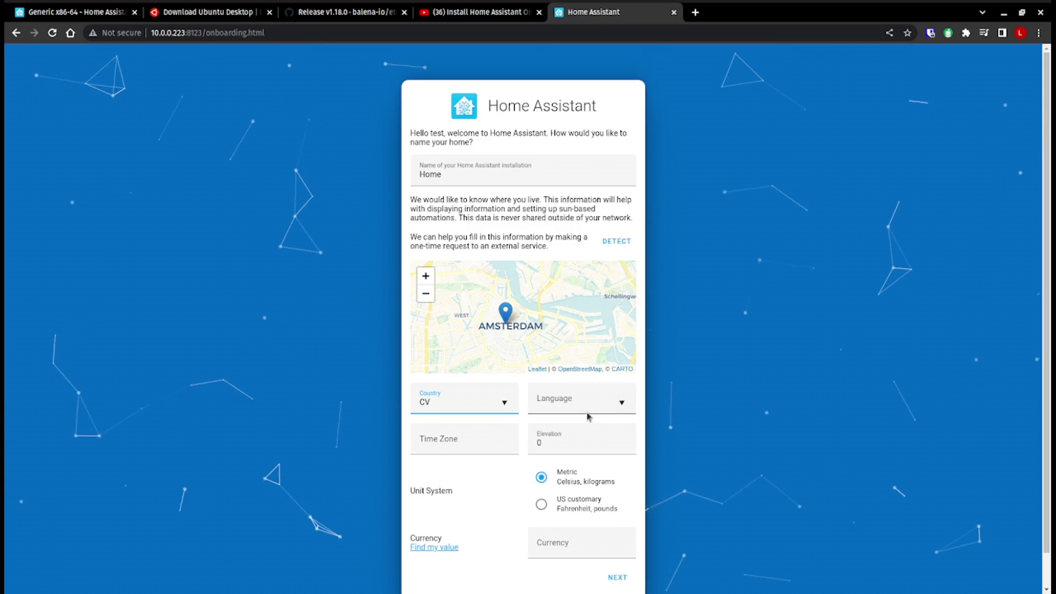
- Set language to en and time zone to Pacific/Rarotonga, then submit the location
{"action": "left_click", "coordinate": [598, 400]}
{"action": "scroll", "coordinate": [672, 474], "scroll_direction": "down", "scroll_amount": 5}
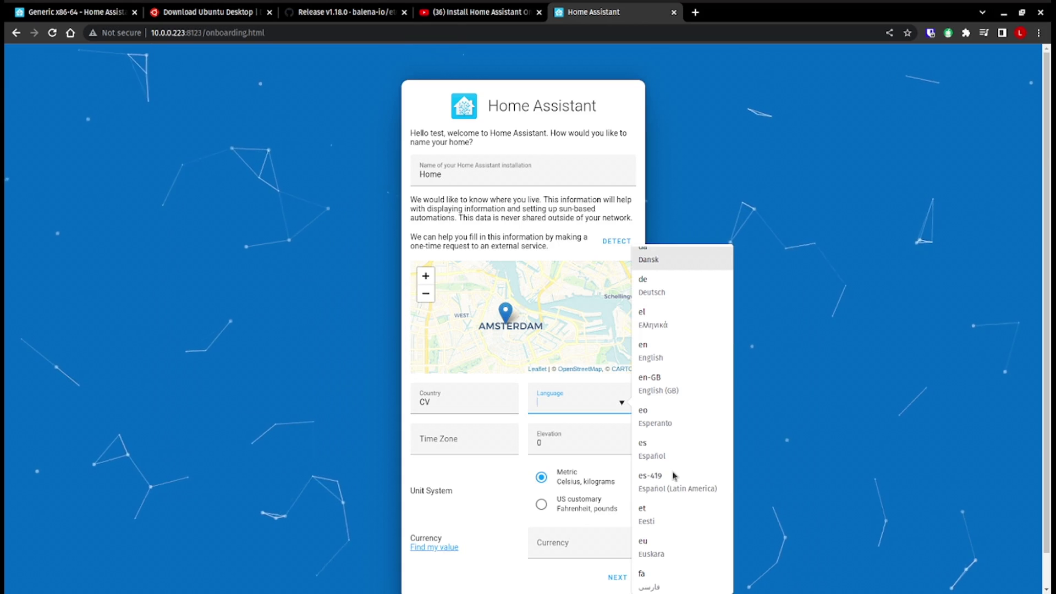
{"action": "scroll", "coordinate": [673, 475], "scroll_direction": "down", "scroll_amount": 3}
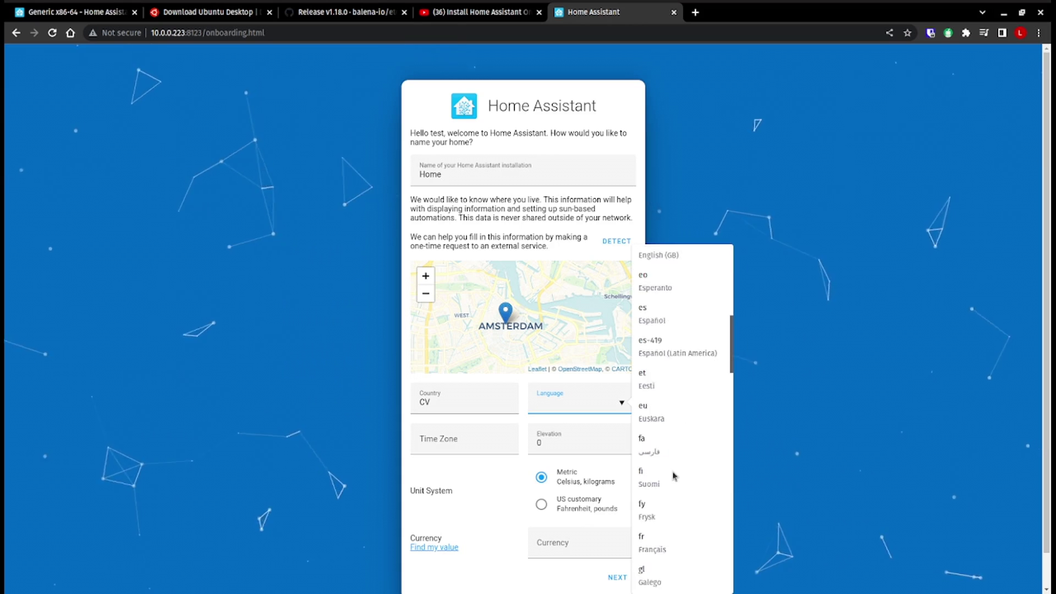
{"action": "scroll", "coordinate": [673, 475], "scroll_direction": "up", "scroll_amount": 6}
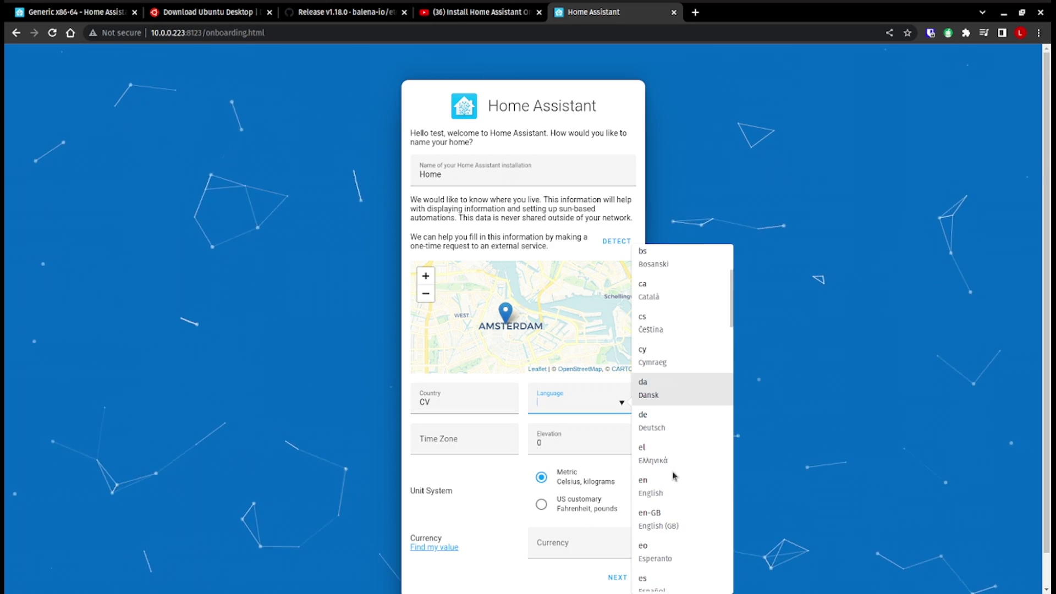
{"action": "left_click", "coordinate": [669, 486]}
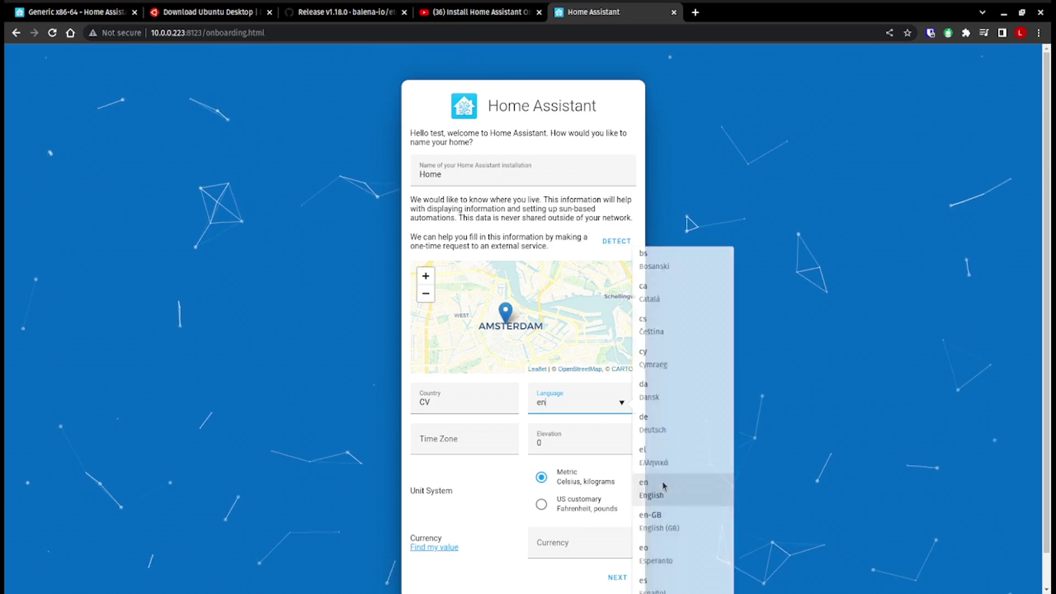
{"action": "left_click", "coordinate": [480, 446]}
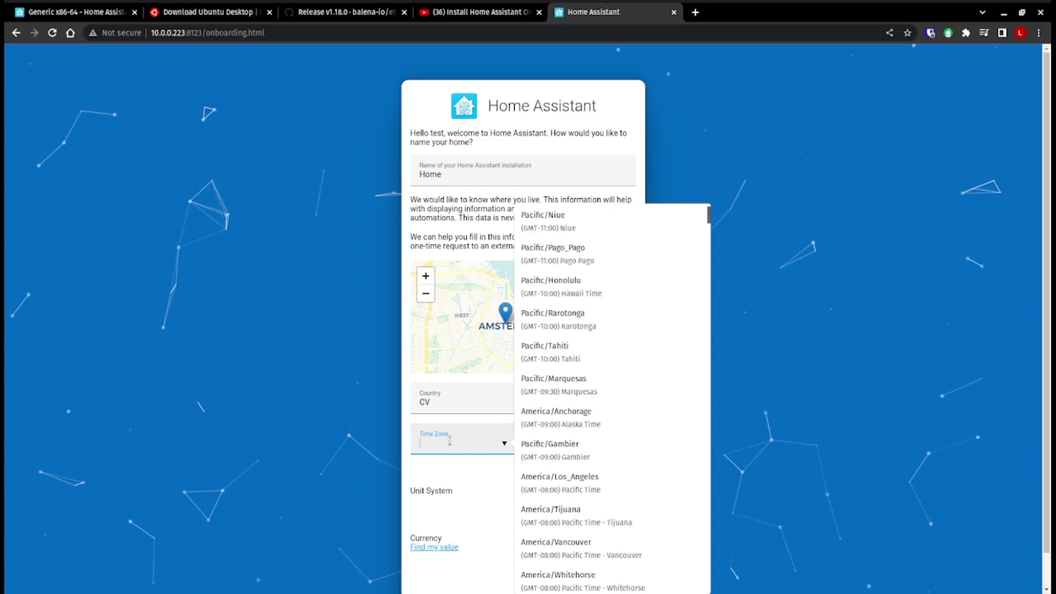
{"action": "left_click", "coordinate": [593, 333]}
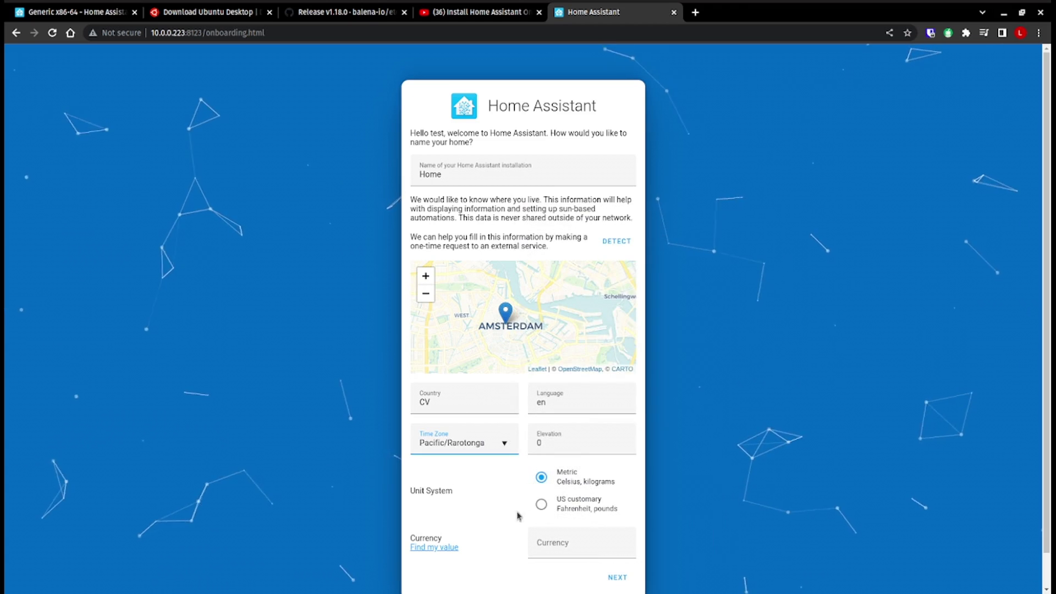
{"action": "left_click", "coordinate": [618, 577]}
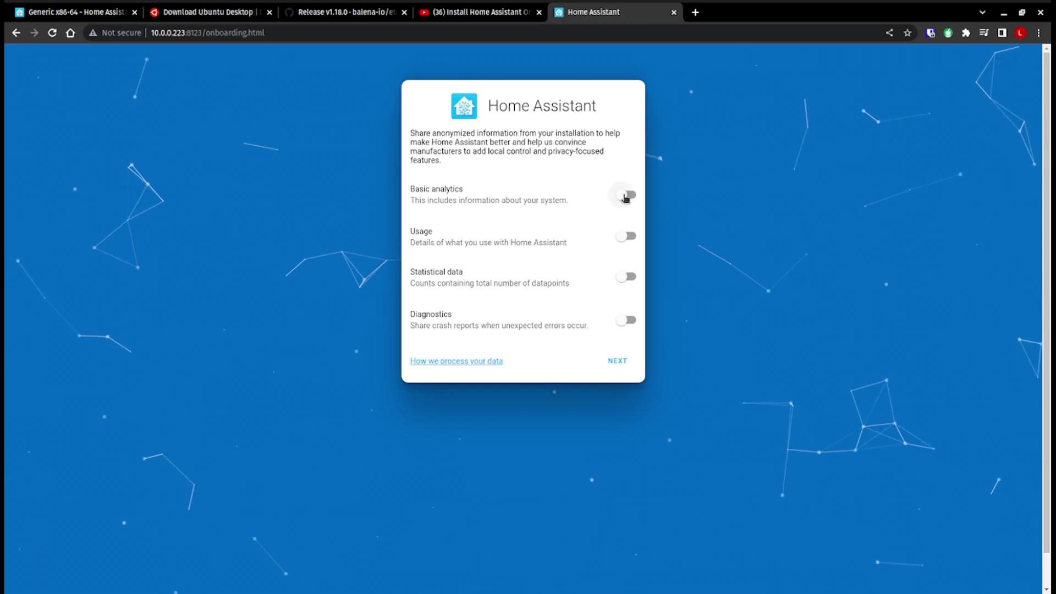
- Switch on Basic analytics, Usage, Statistical data and Diagnostics sharing, then continue
{"action": "left_click", "coordinate": [627, 195]}
{"action": "left_click", "coordinate": [627, 235]}
{"action": "left_click", "coordinate": [627, 276]}
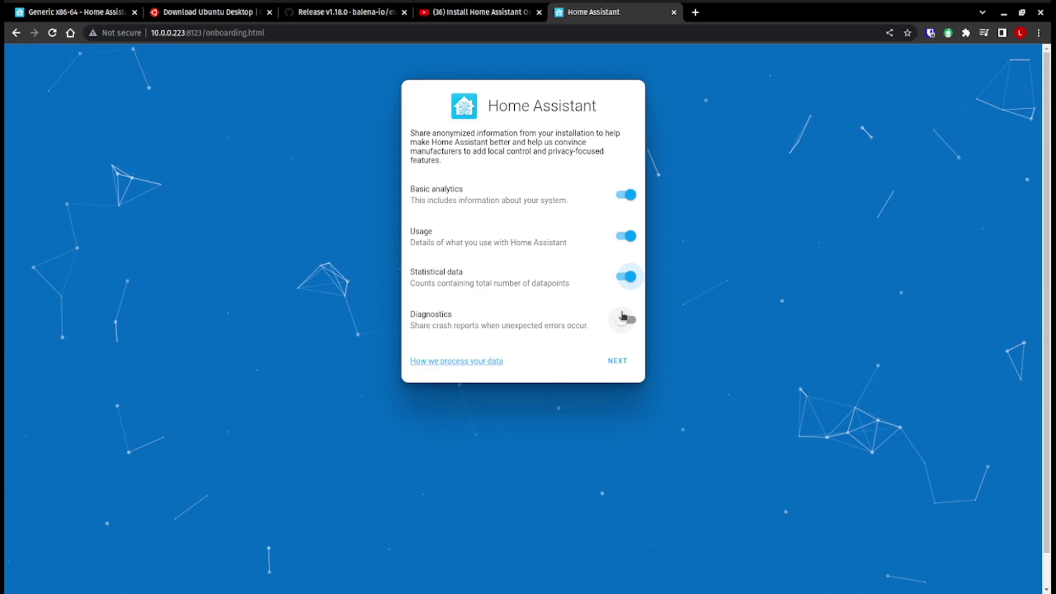
{"action": "left_click", "coordinate": [627, 319]}
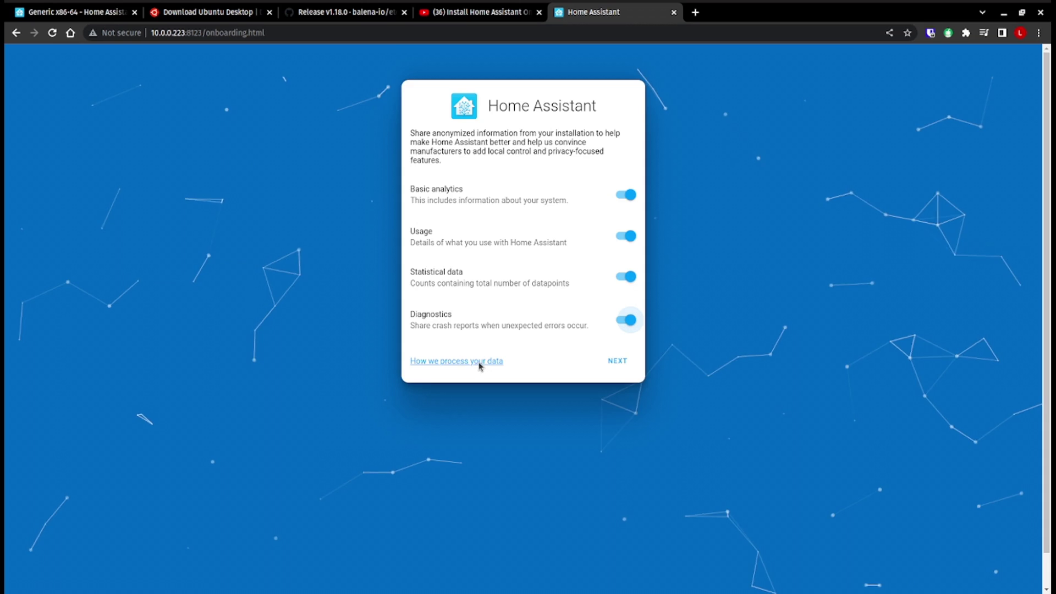
{"action": "left_click", "coordinate": [617, 361]}
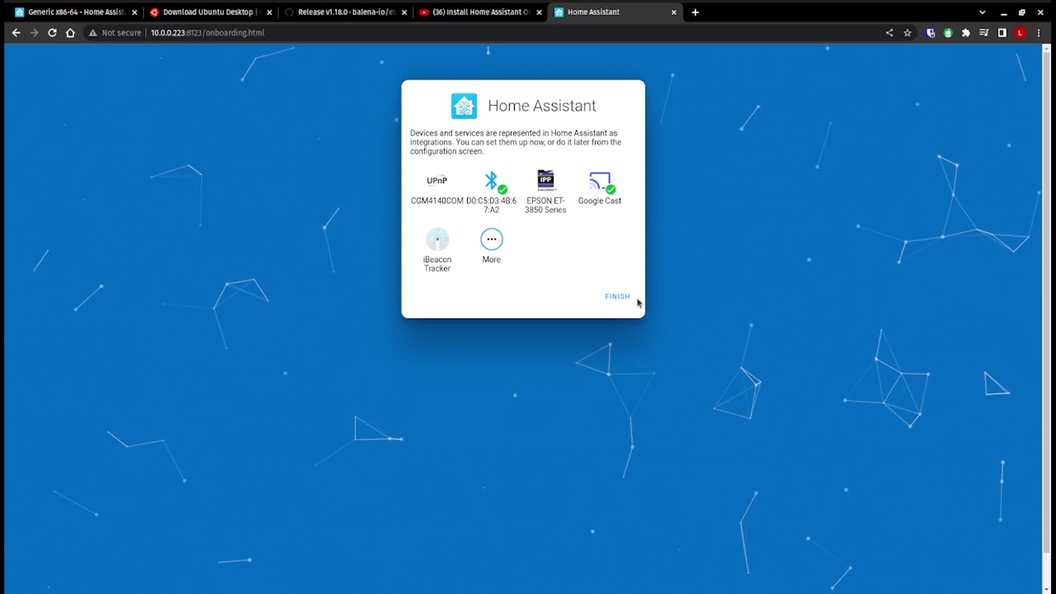
- Finish onboarding from the discovered-integrations page to open the Overview dashboard
{"action": "left_click", "coordinate": [617, 300]}
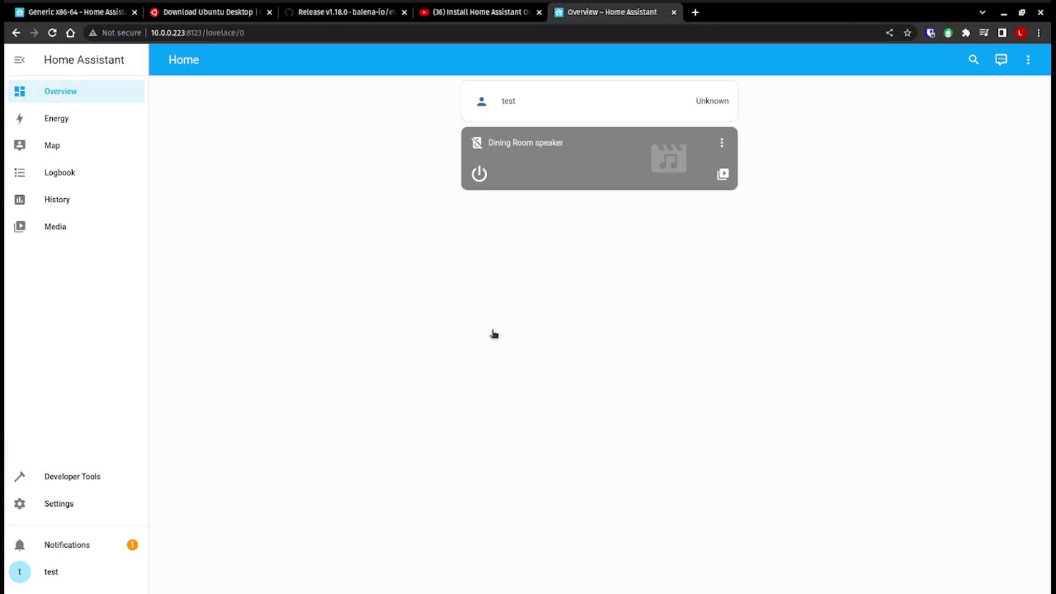